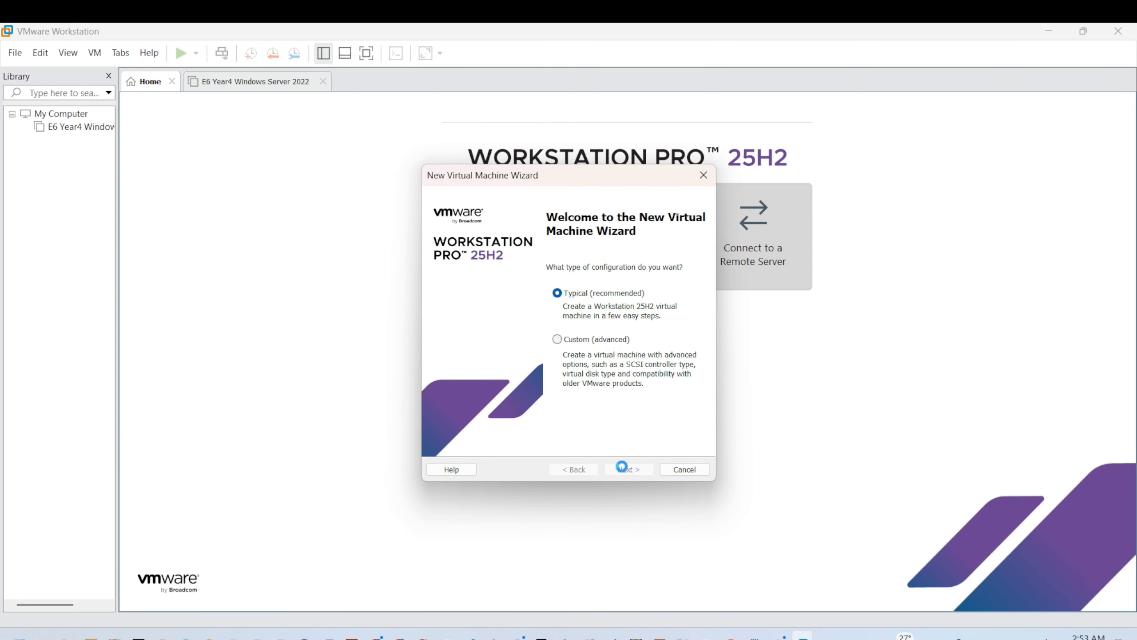
Step: Choose the Typical configuration with Microsoft Windows 10 x64 as the guest operating system
click(622, 469)
click(616, 468)
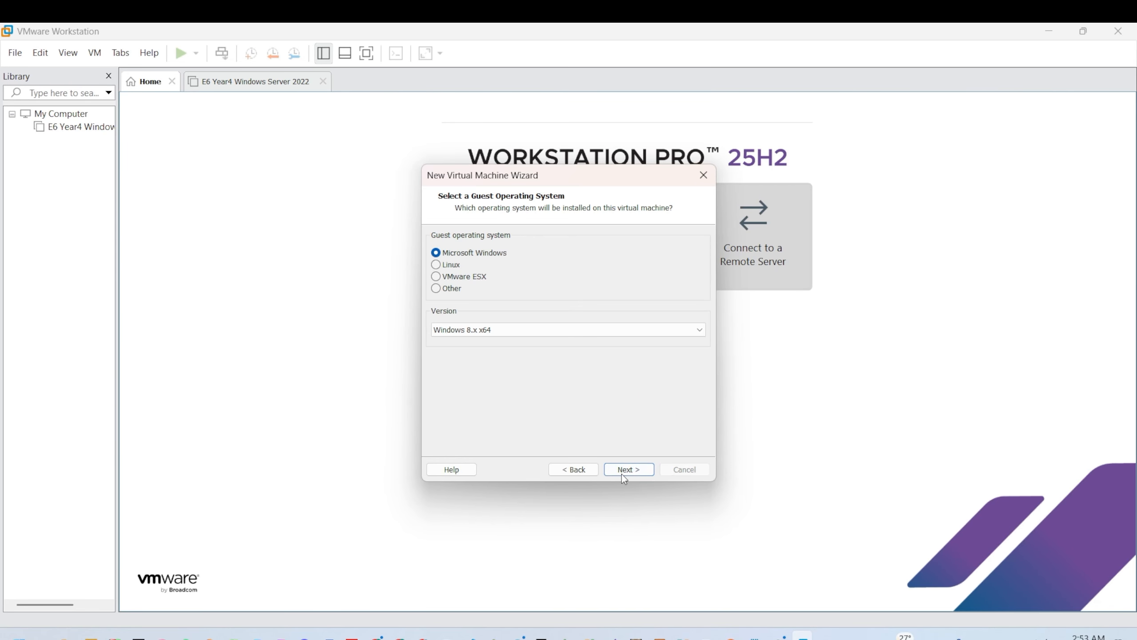
click(565, 329)
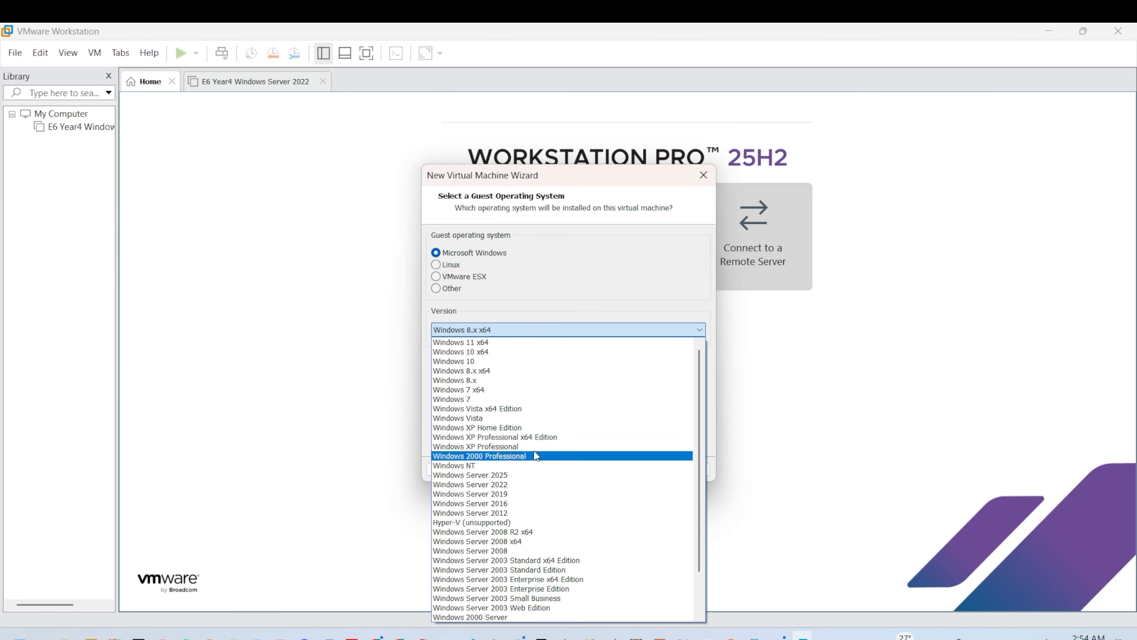
scroll(506, 354, up, 1)
click(511, 355)
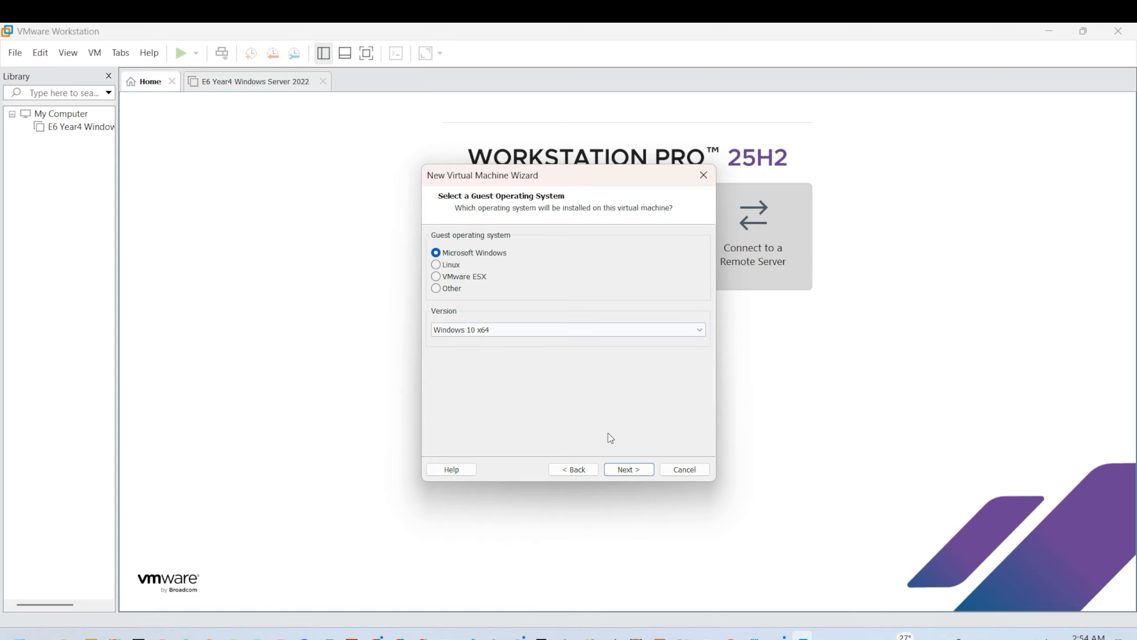
click(639, 469)
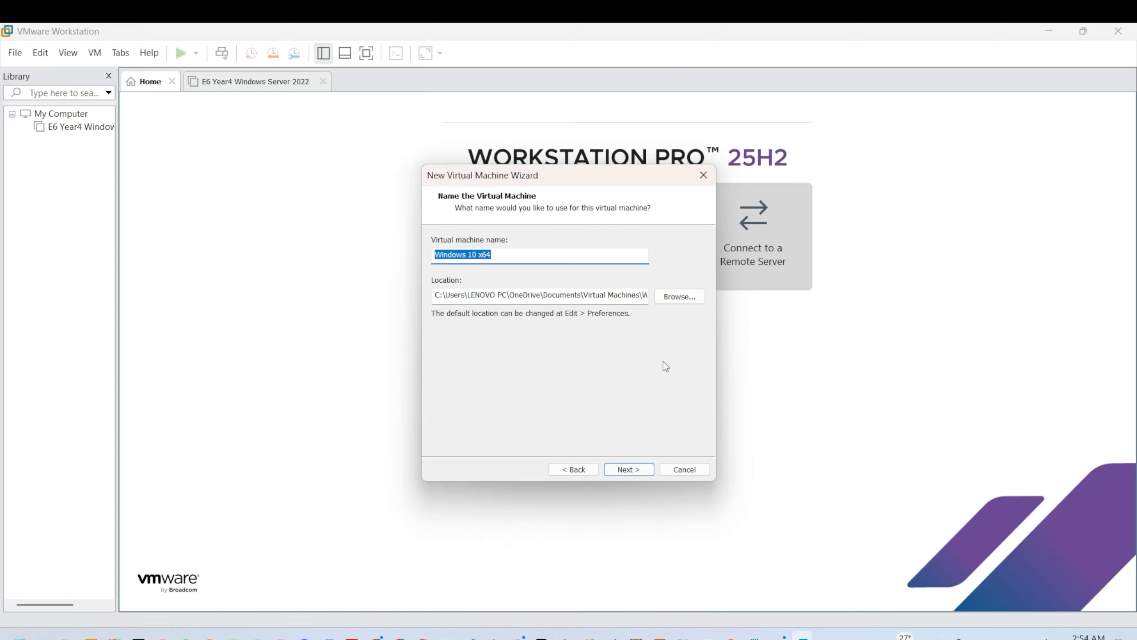
Step: Store the machine in D:\VM, enter its name, and finish the wizard
click(678, 299)
click(542, 356)
click(568, 309)
scroll(584, 298, down, 8)
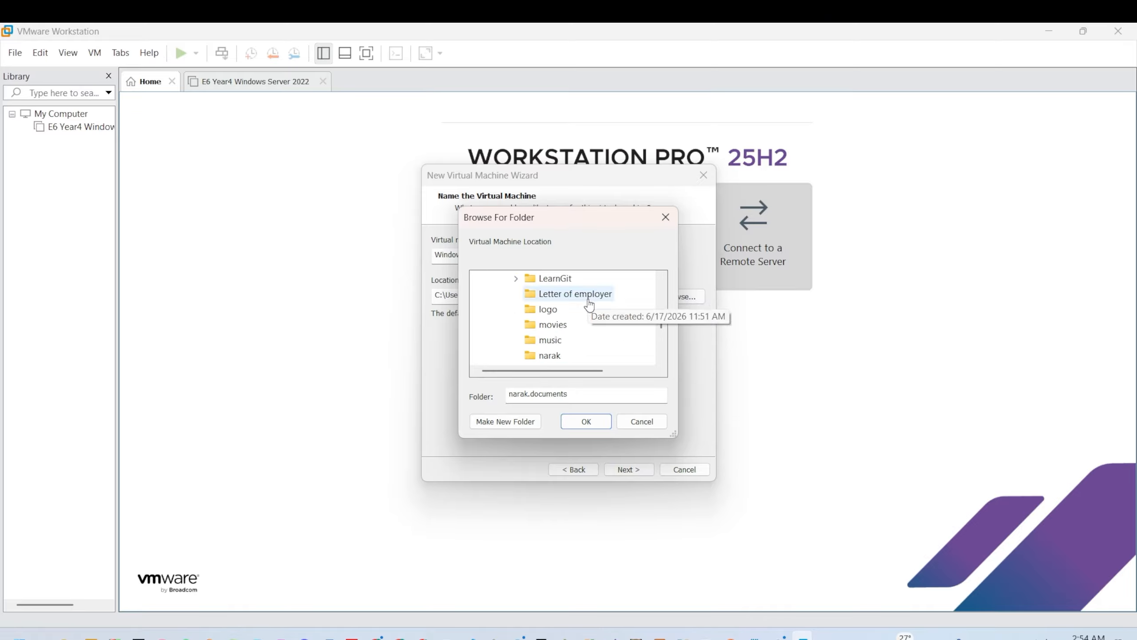
click(539, 324)
click(585, 421)
text(E6 Win10 Server)
click(622, 469)
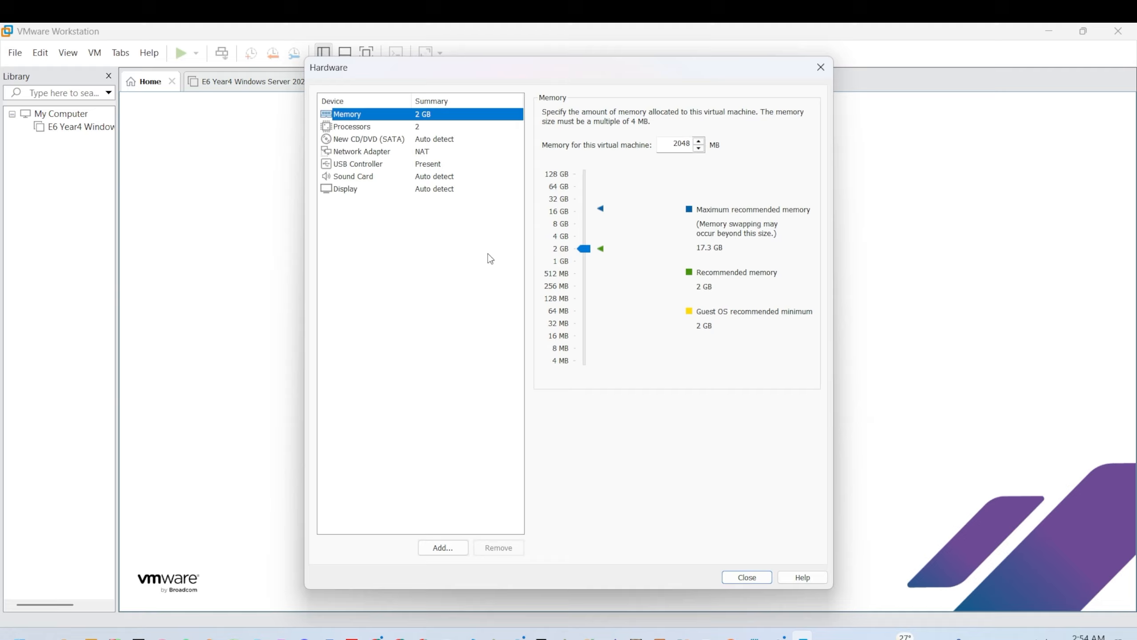
click(353, 176)
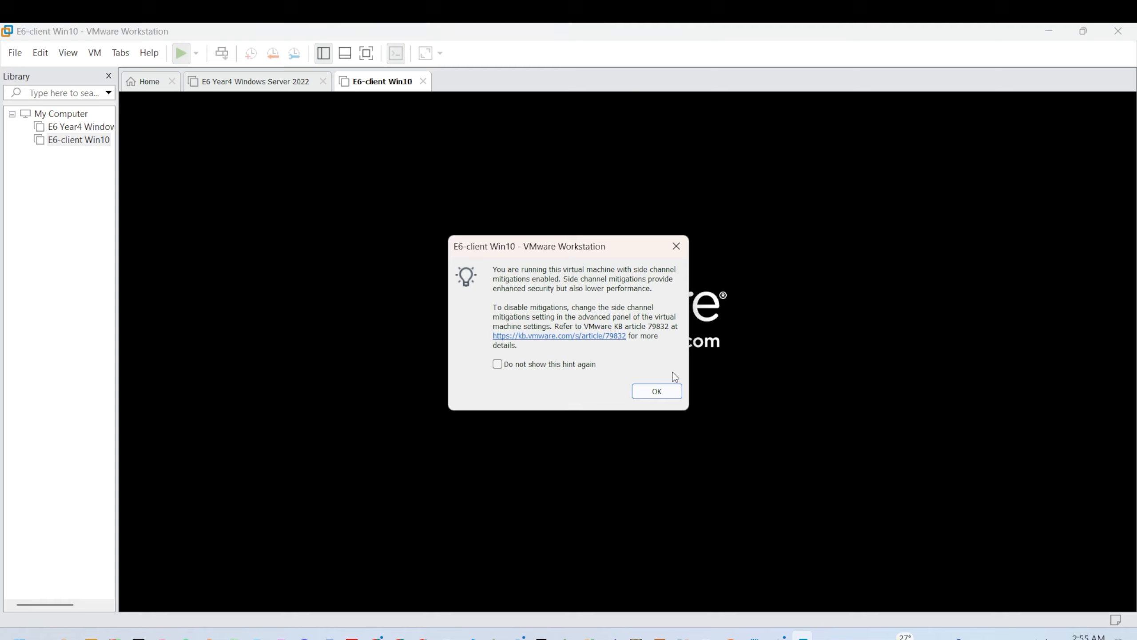
Step: Boot the VM and start Windows Setup with default language, no product key, and the chosen edition
click(658, 390)
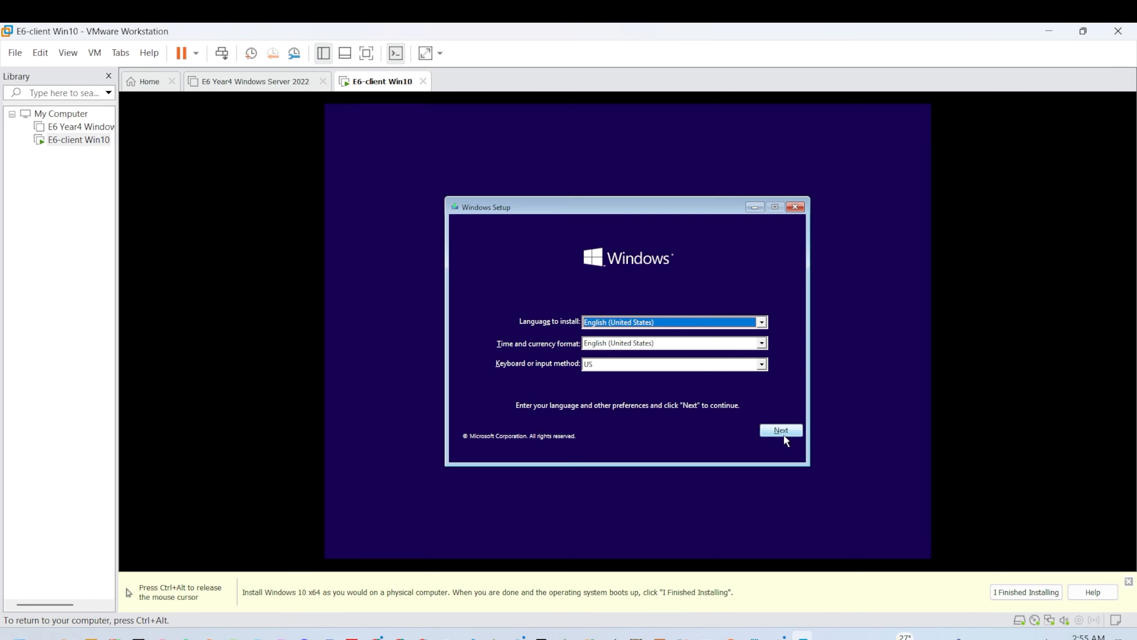
click(784, 435)
click(630, 358)
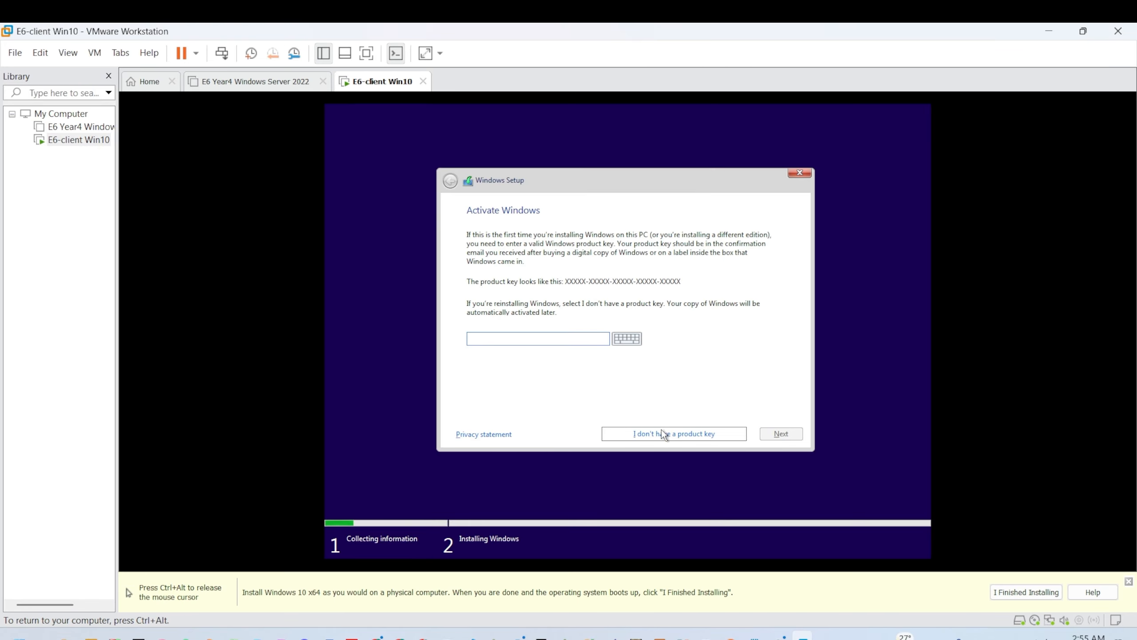
click(662, 433)
click(553, 310)
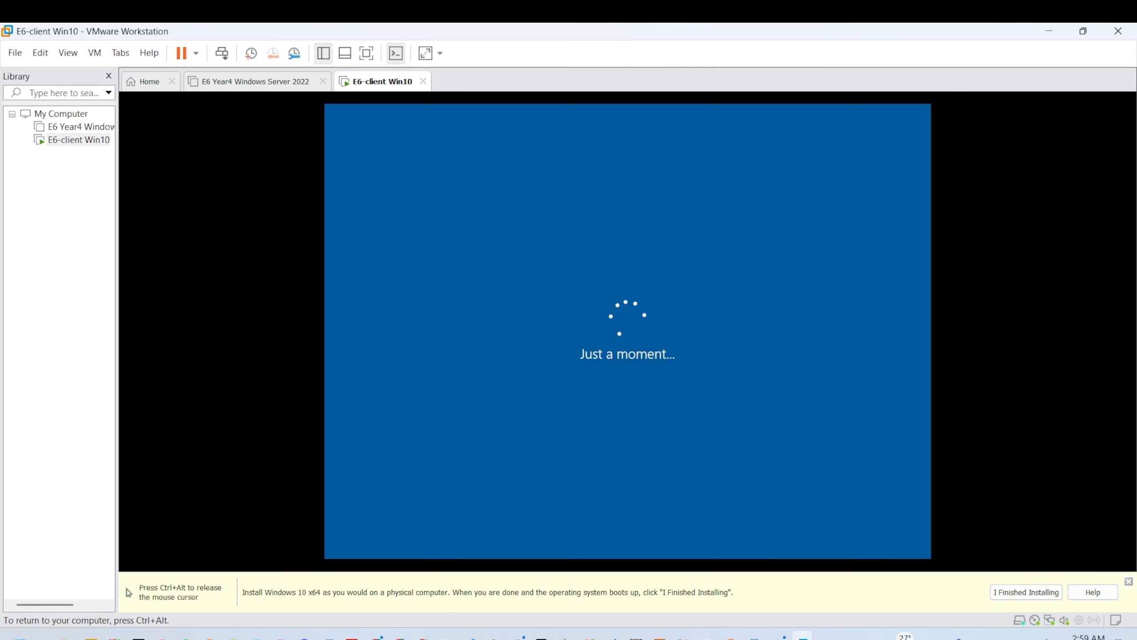
Step: Accept United States region and keyboard layout, skip a second layout, and reach the desktop
key(ctrl+alt)
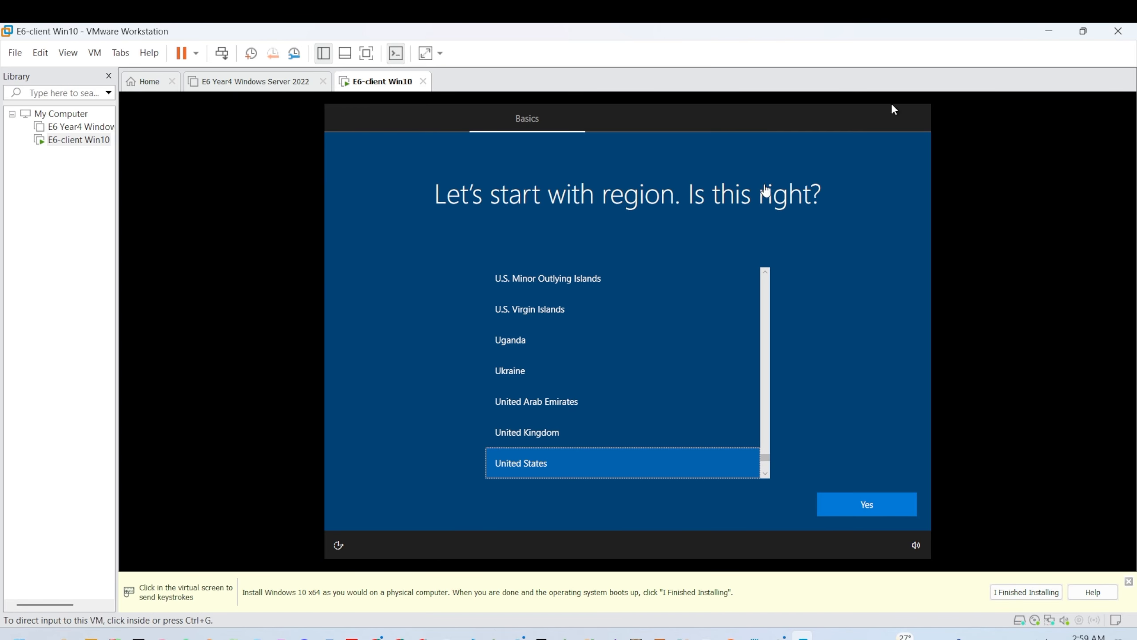
click(865, 504)
click(865, 504)
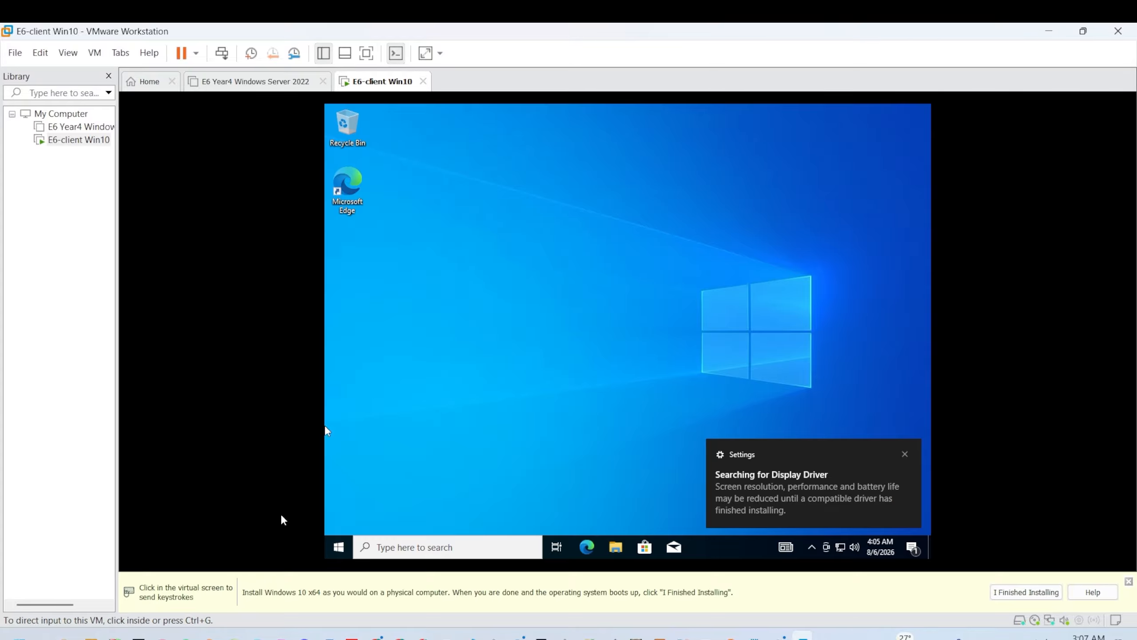
click(906, 454)
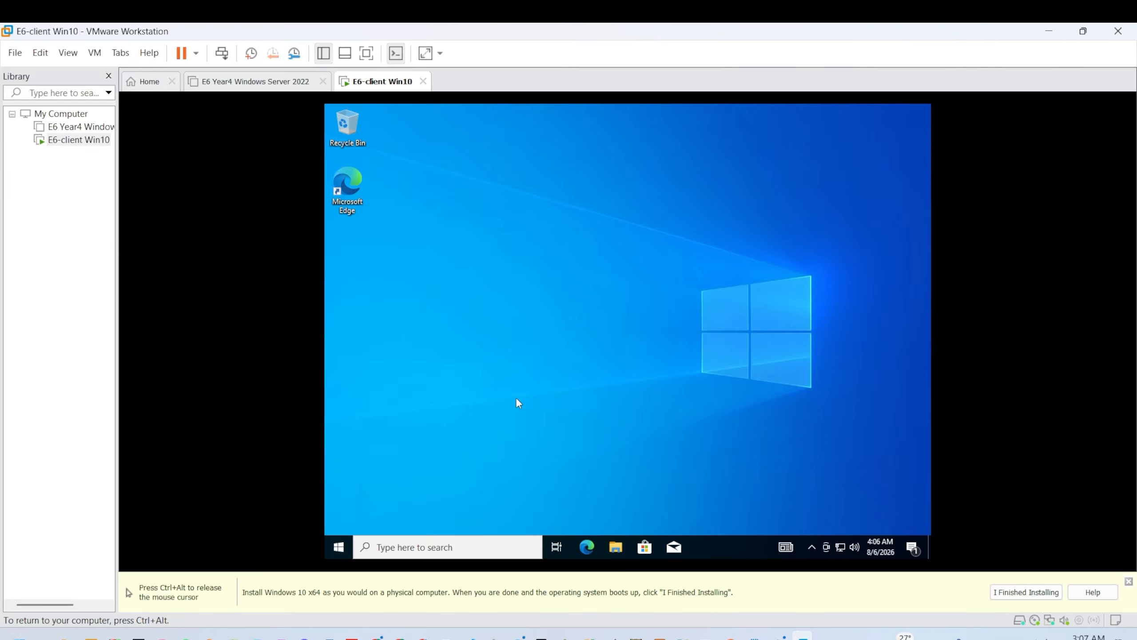
key(ctrl+alt)
Step: Set the E6-client Win10 network adapter to Custom: VMnet0 in its VM settings
right_click(54, 141)
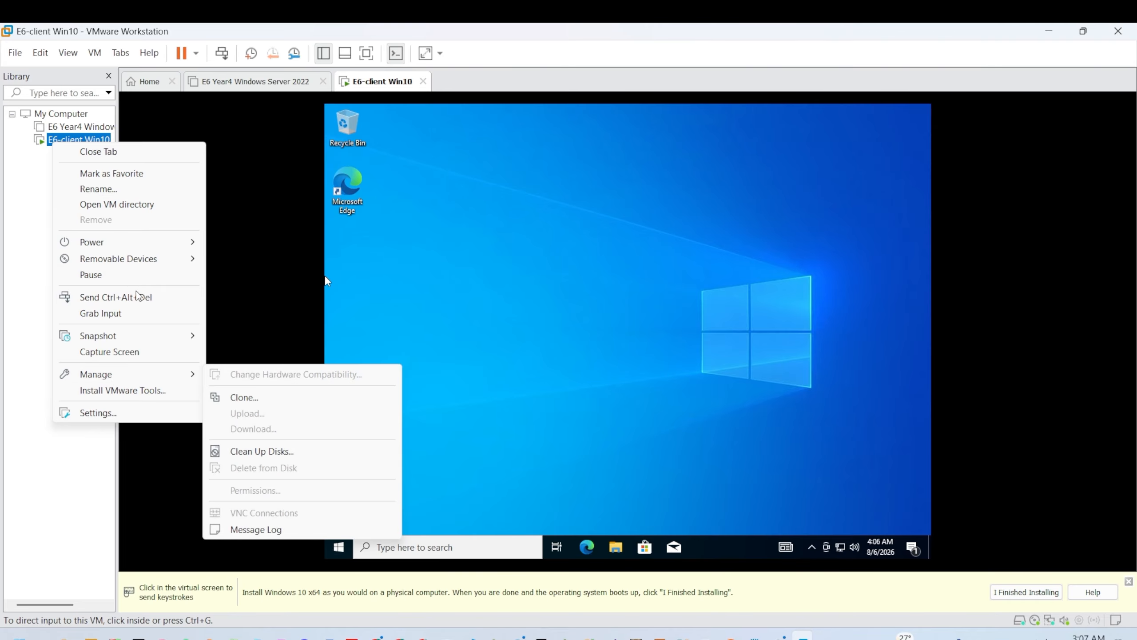
click(150, 412)
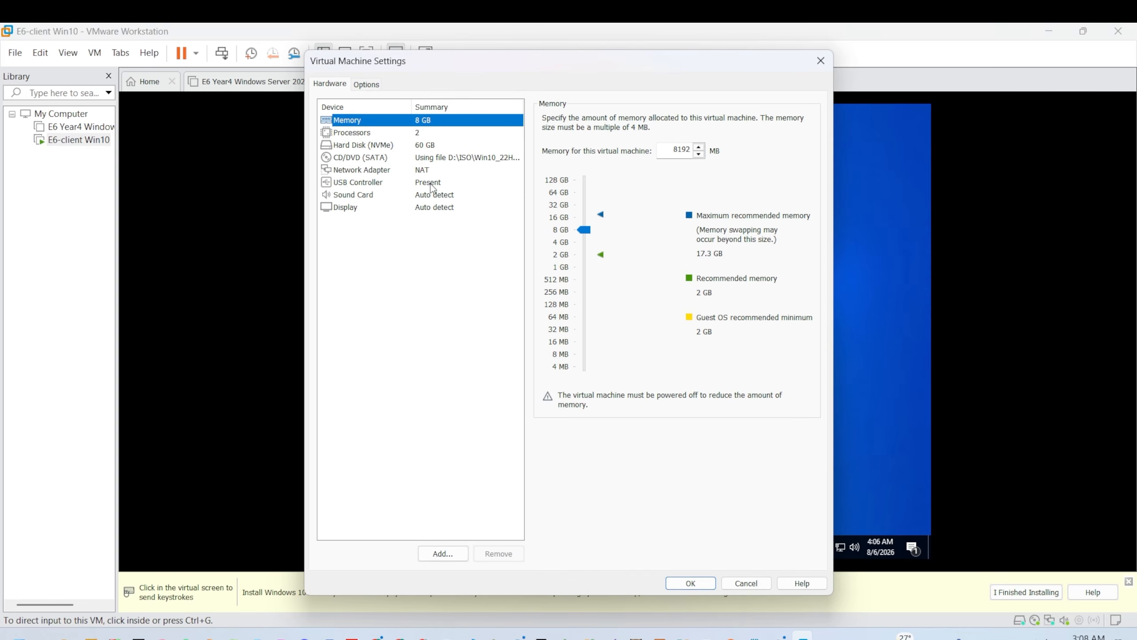
click(421, 171)
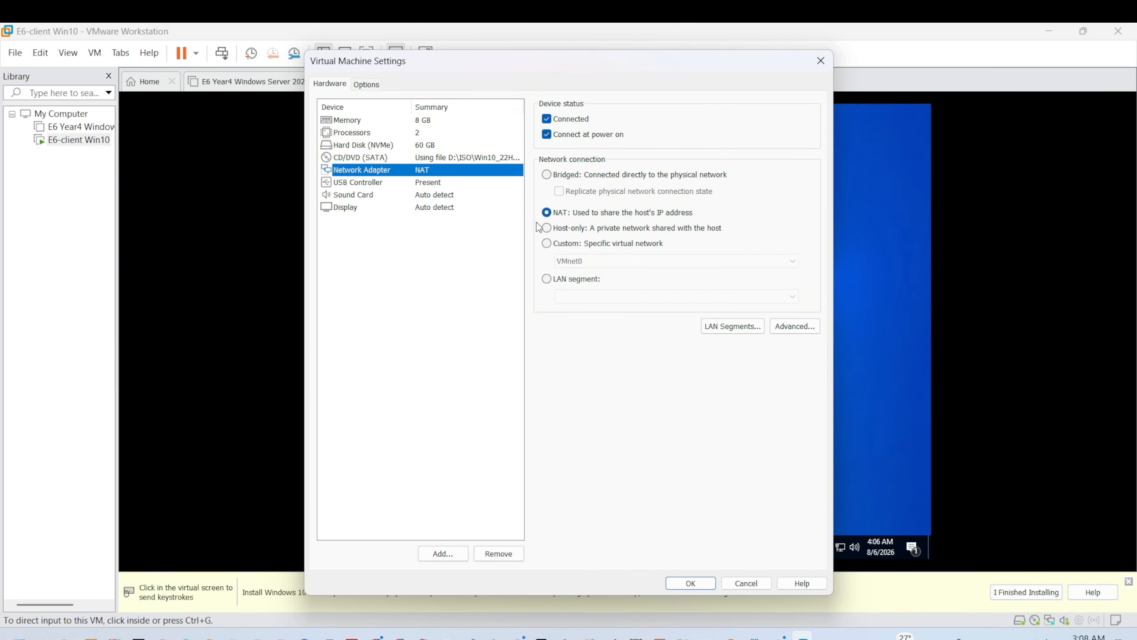
click(547, 244)
click(569, 260)
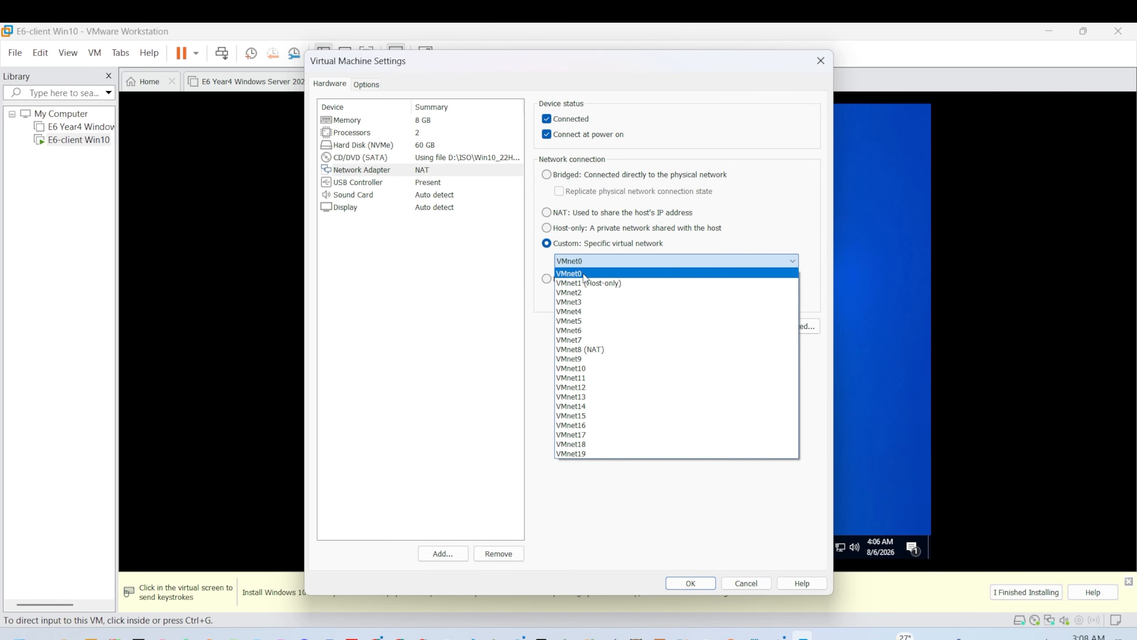
click(582, 274)
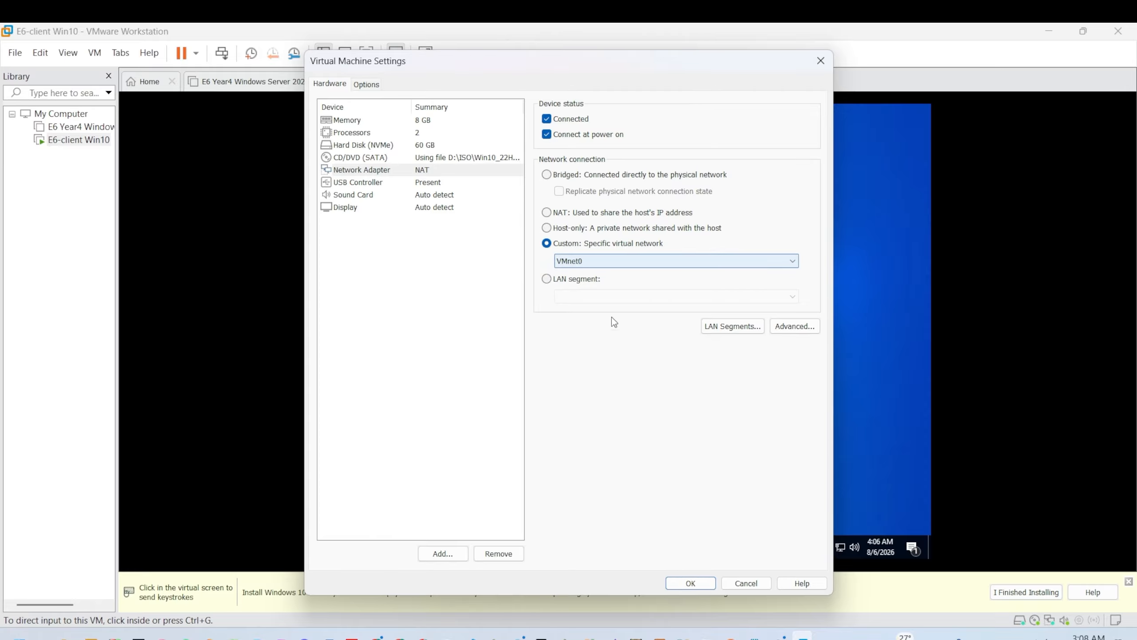
click(685, 583)
Step: Release input from the client and bring up the E6 Year4 Windows Server 2022 machine
click(299, 389)
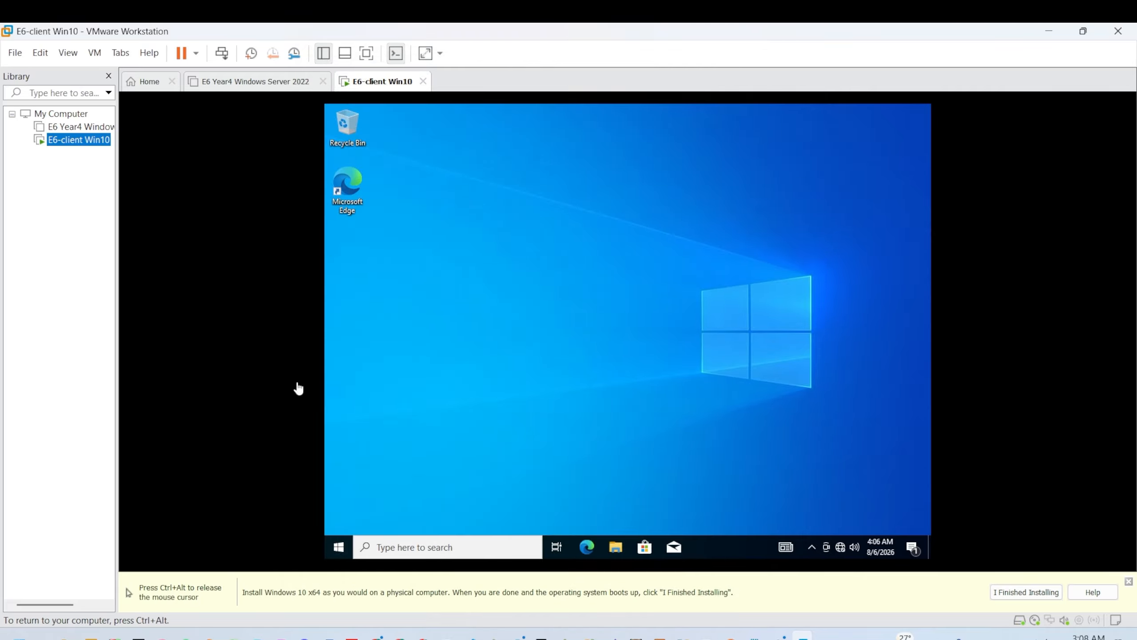
key(ctrl+alt)
click(269, 229)
key(ctrl+alt)
click(76, 127)
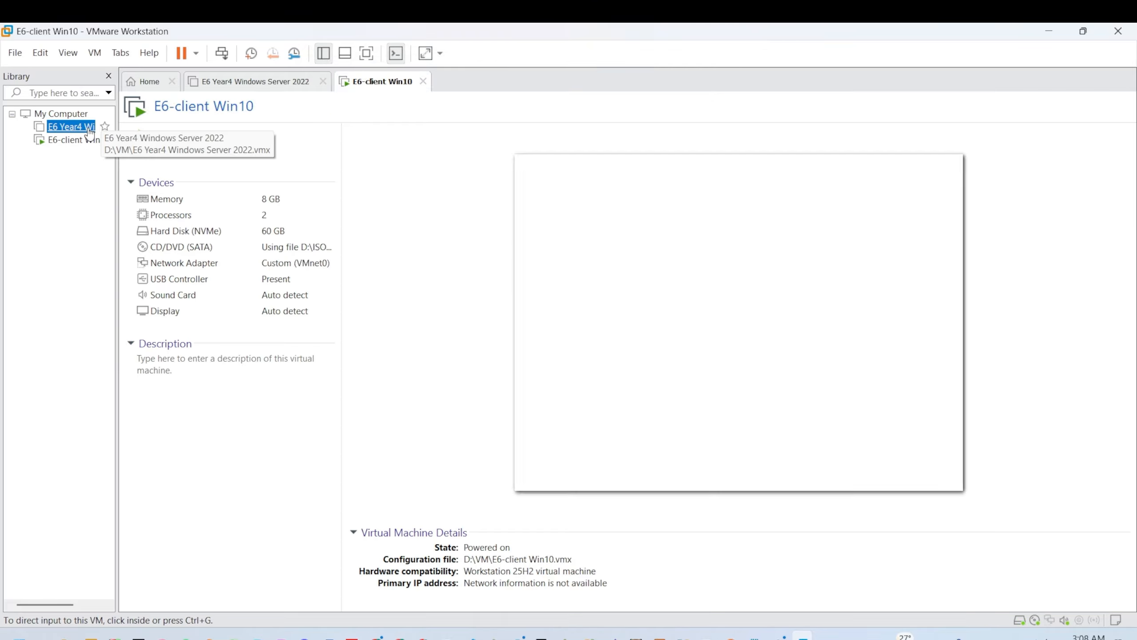
Step: Power on the server VM, dismiss the mitigation and removable-device hints, and briefly check the client
right_click(66, 128)
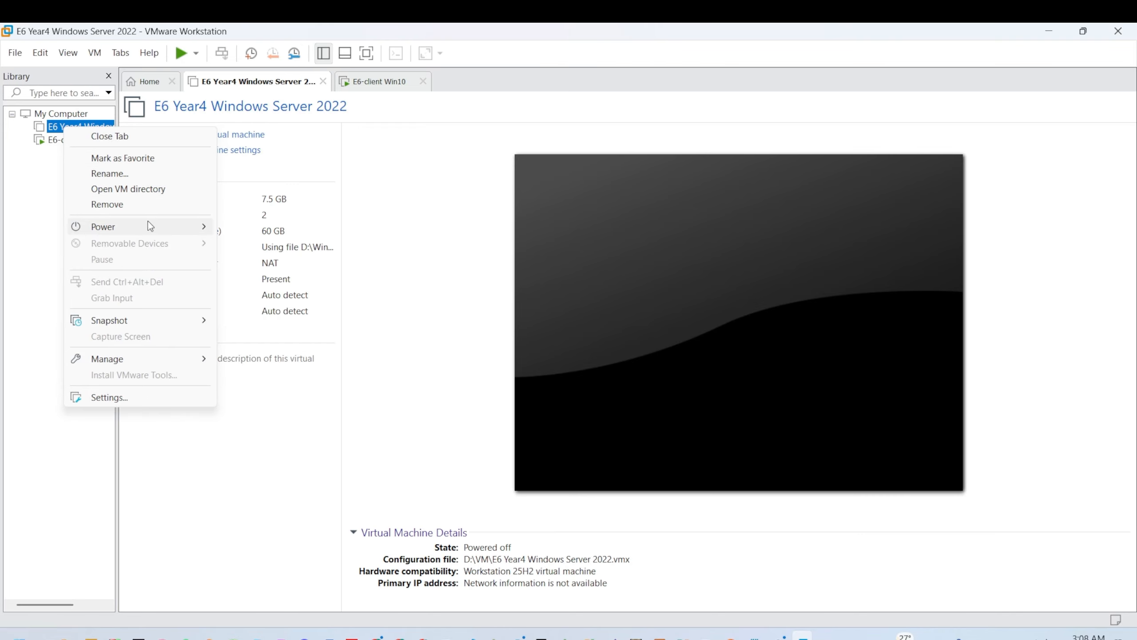
click(236, 139)
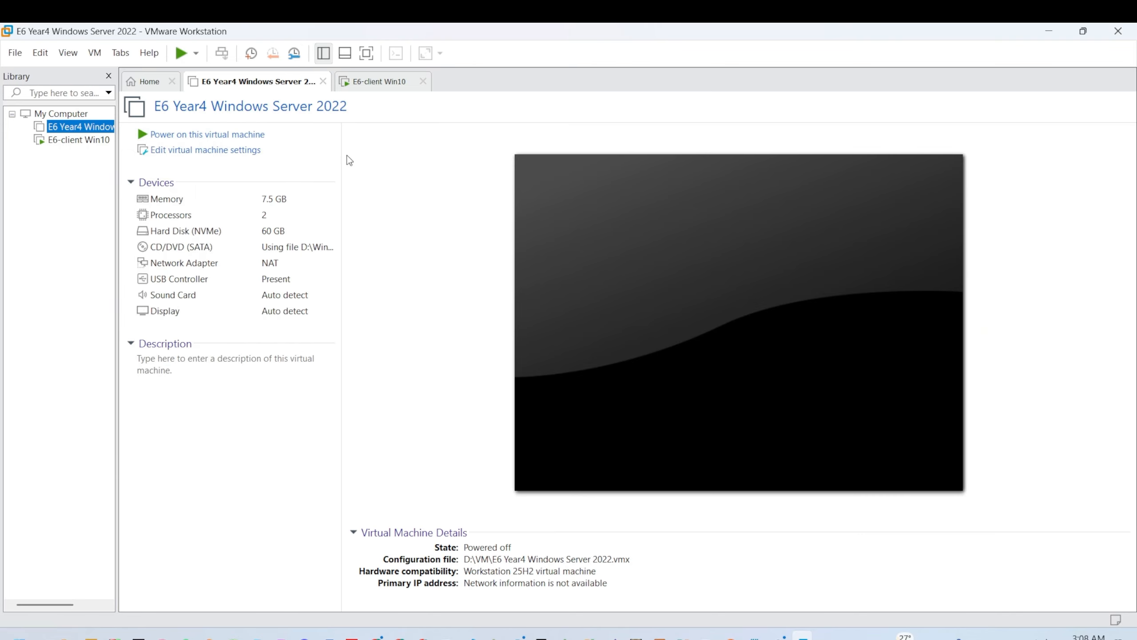
click(262, 136)
click(713, 379)
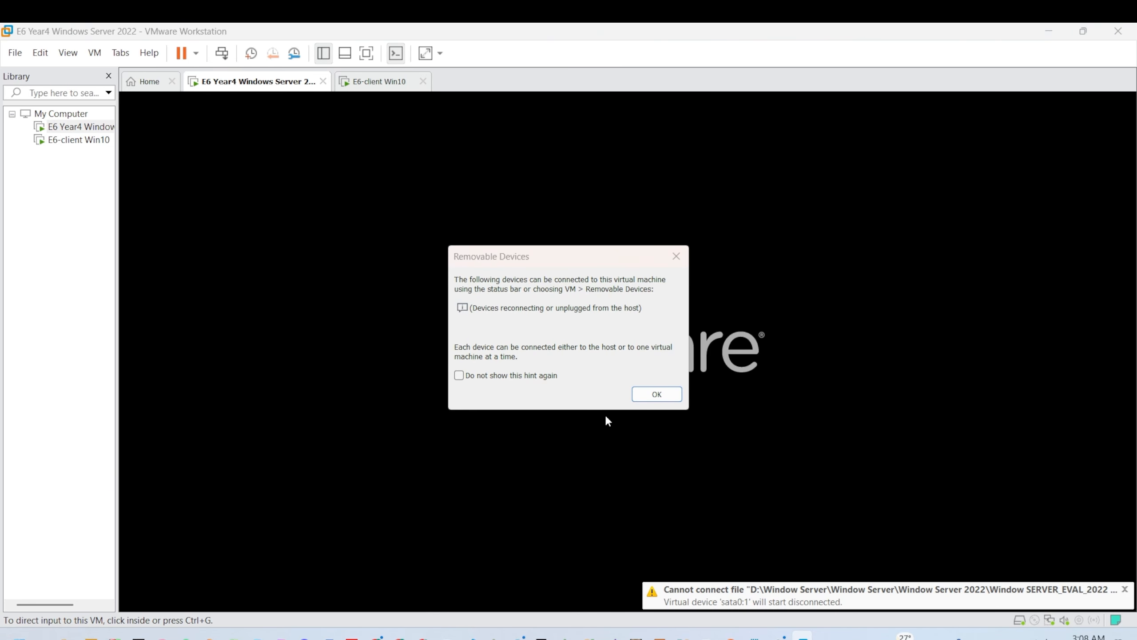
click(657, 393)
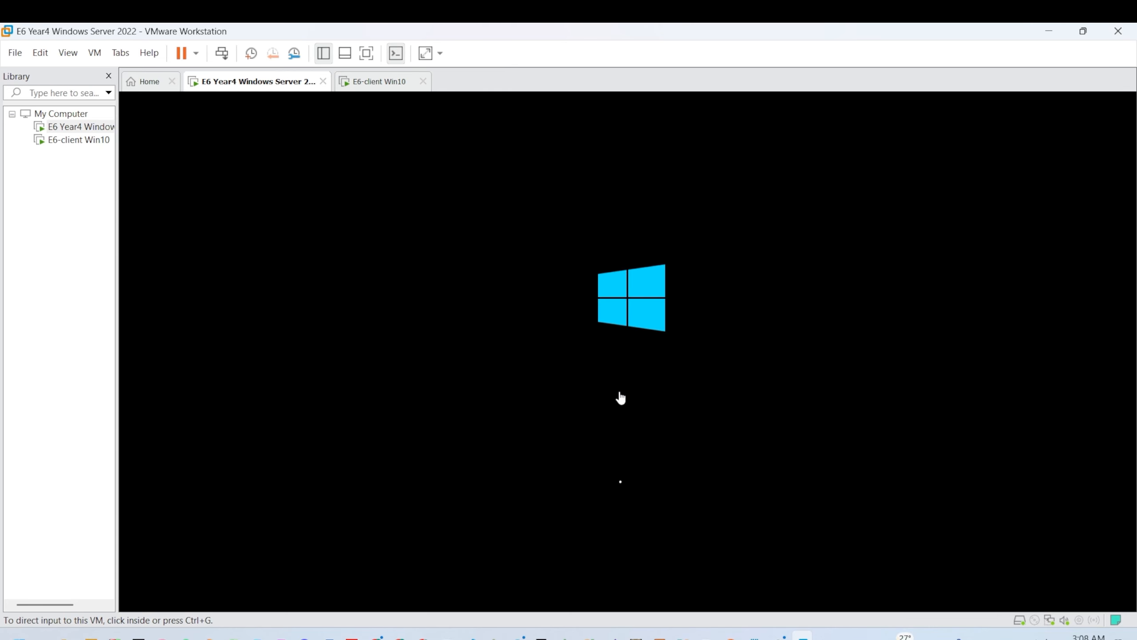
click(355, 88)
click(298, 89)
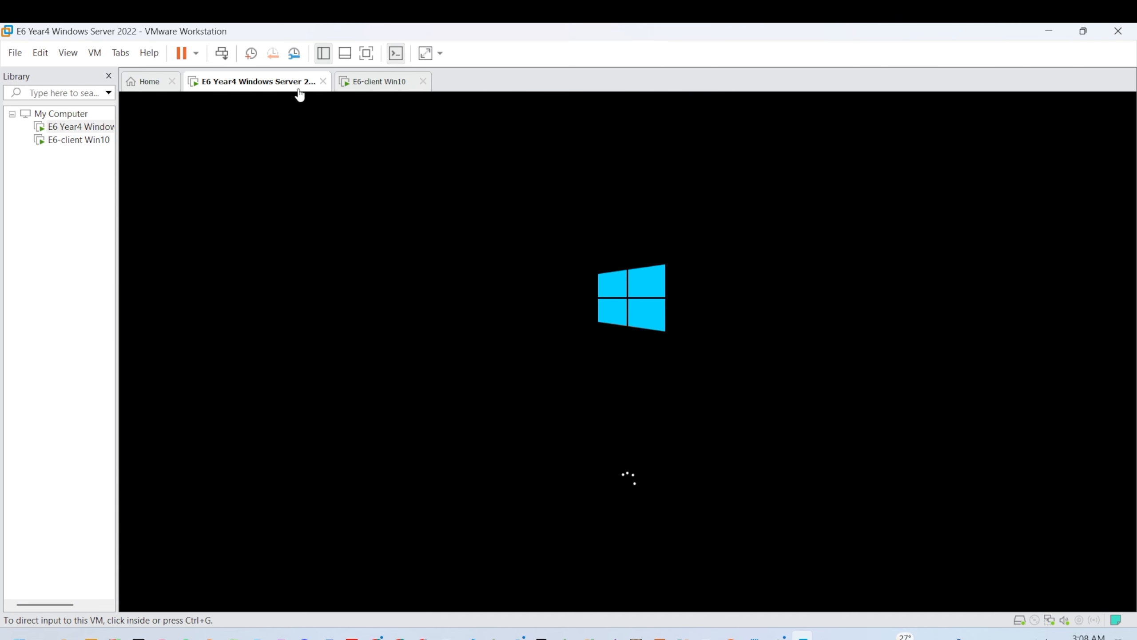
Step: Change the server's network adapter from NAT to Custom: VMnet0 in its settings
right_click(50, 127)
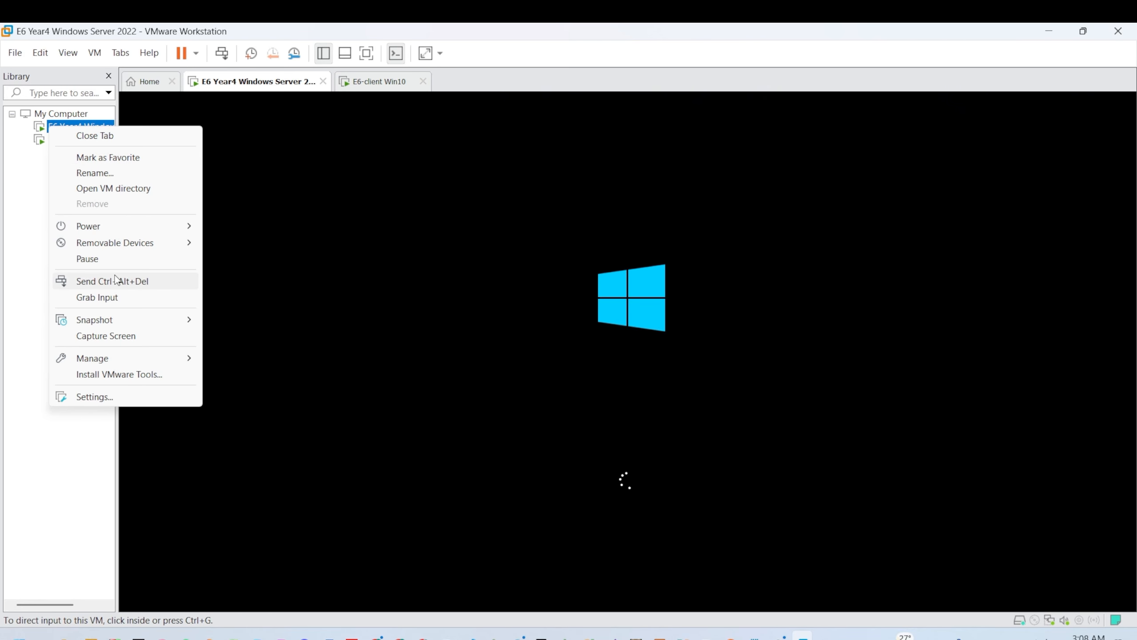
click(99, 394)
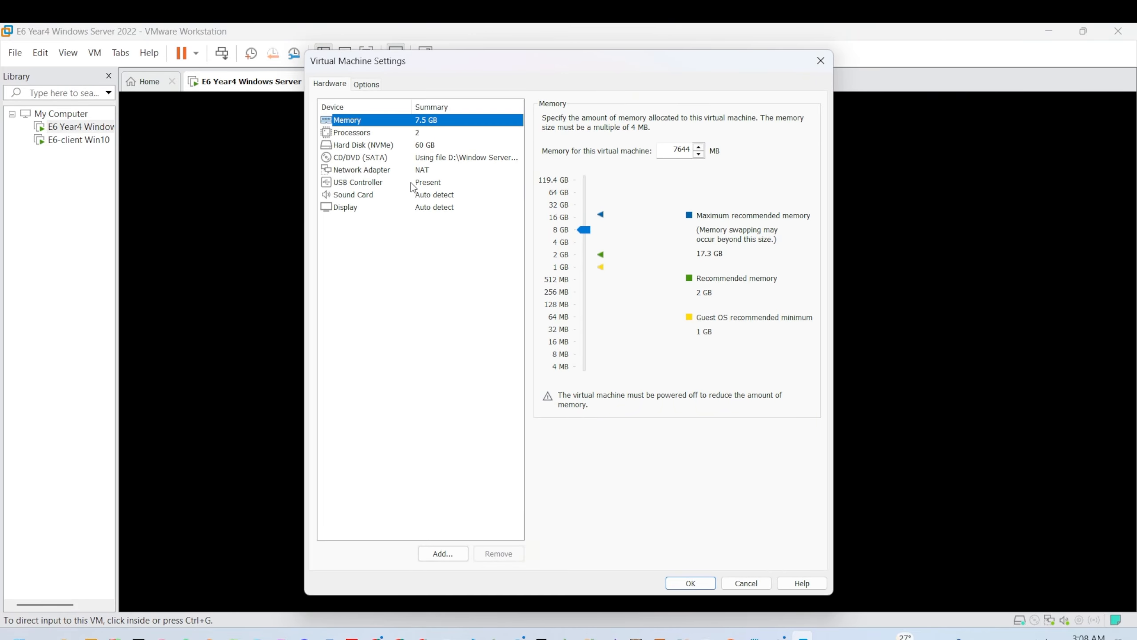
click(410, 182)
click(411, 194)
click(407, 170)
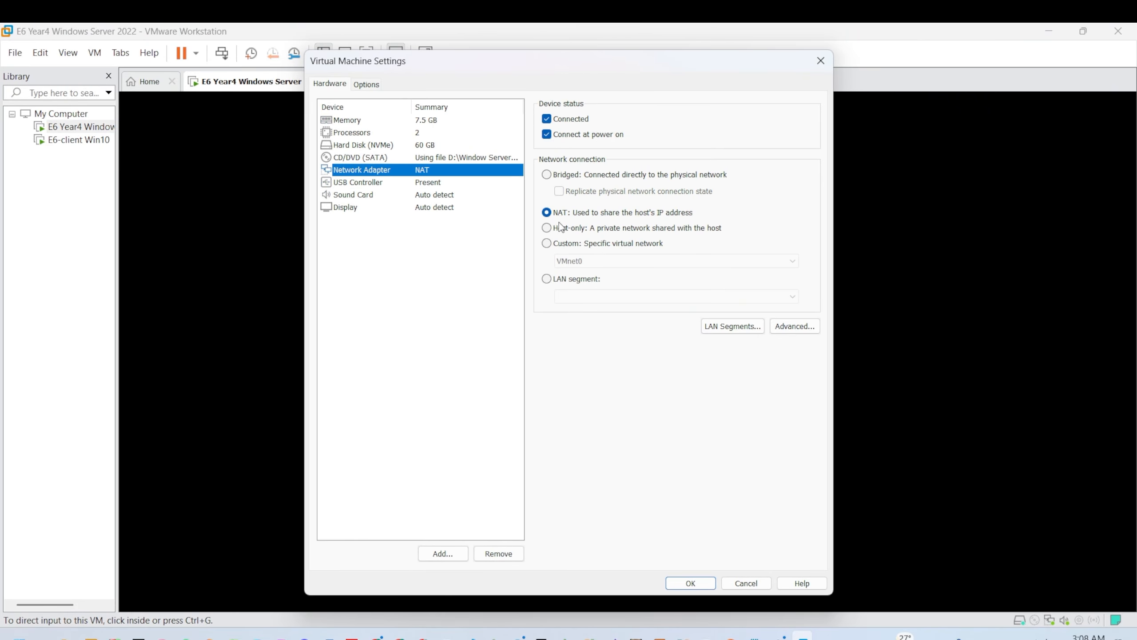
click(593, 244)
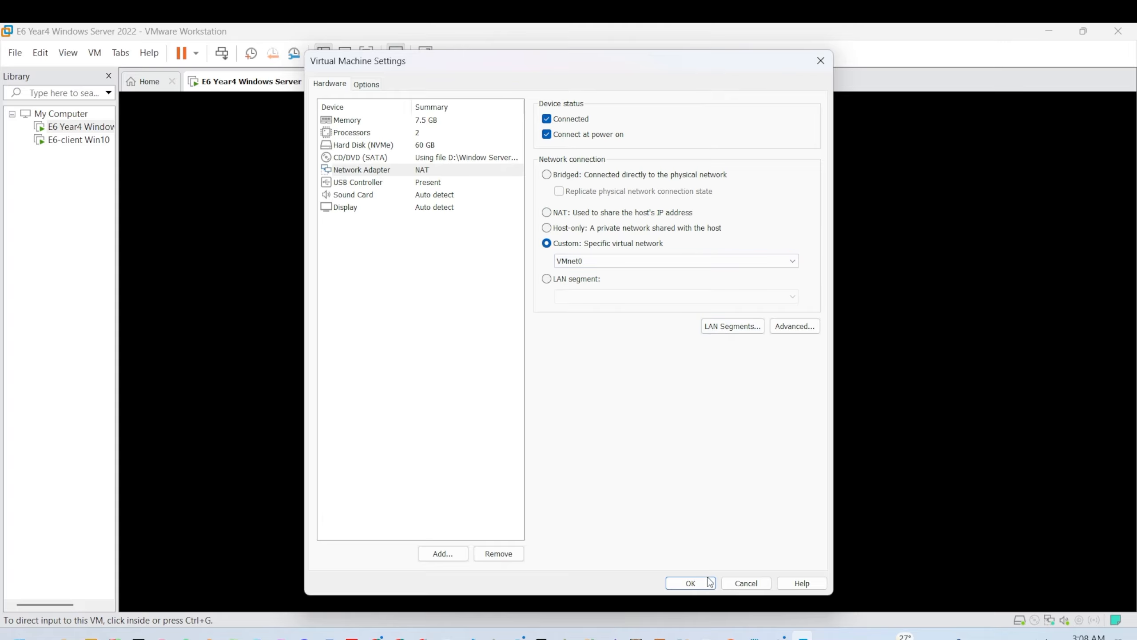
click(691, 582)
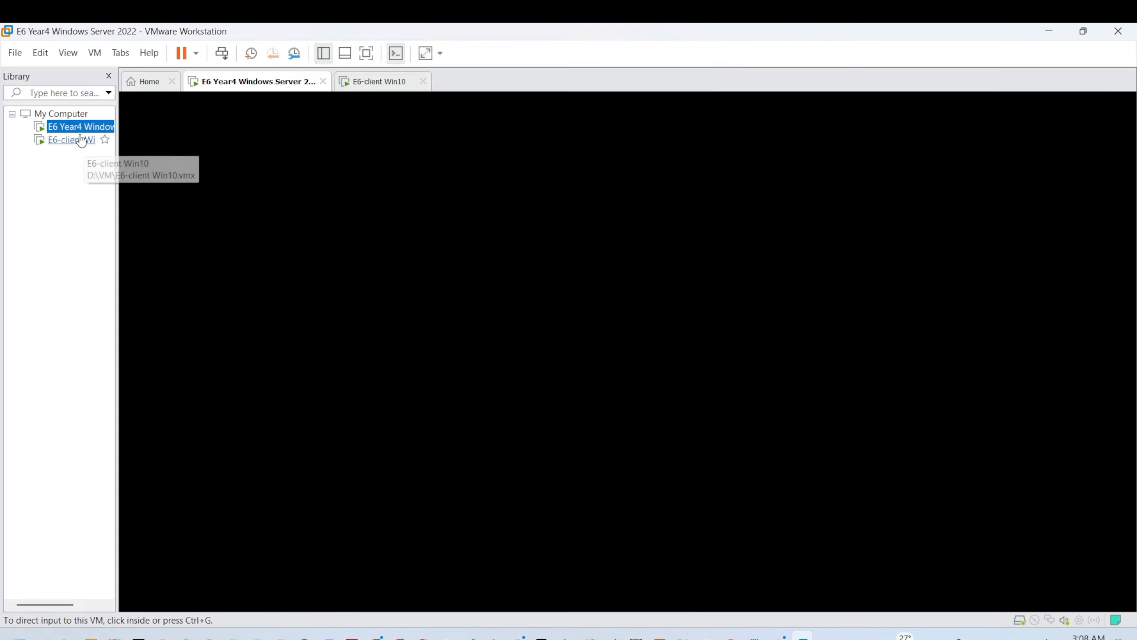
Step: Settle on the E6-client Win10 desktop and bring up the Notepad domain join notes
click(81, 141)
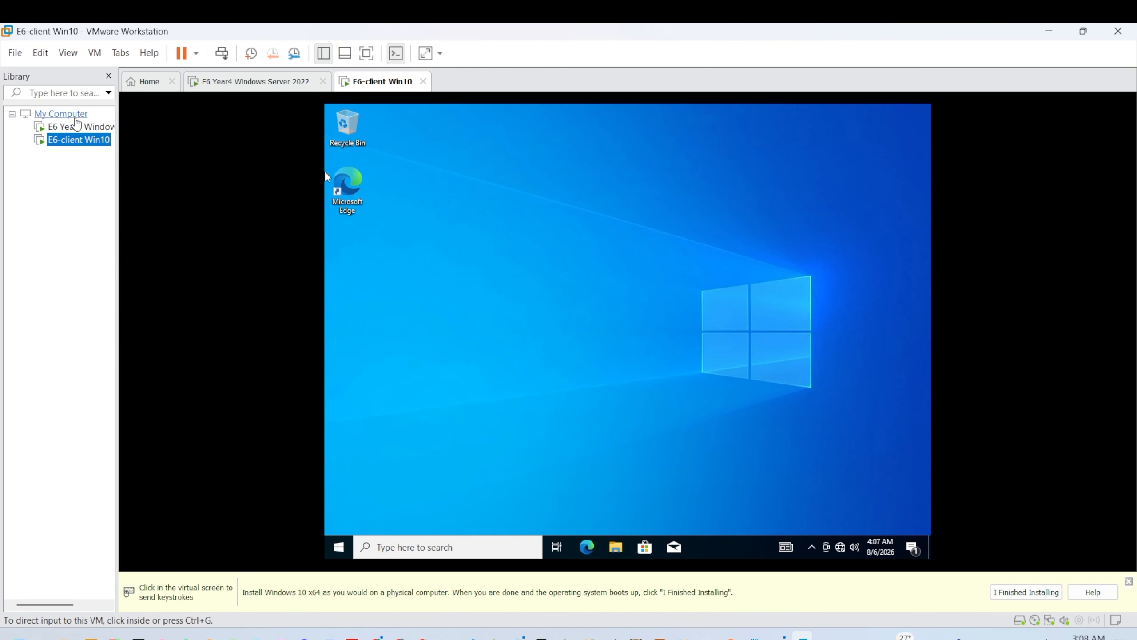
click(77, 125)
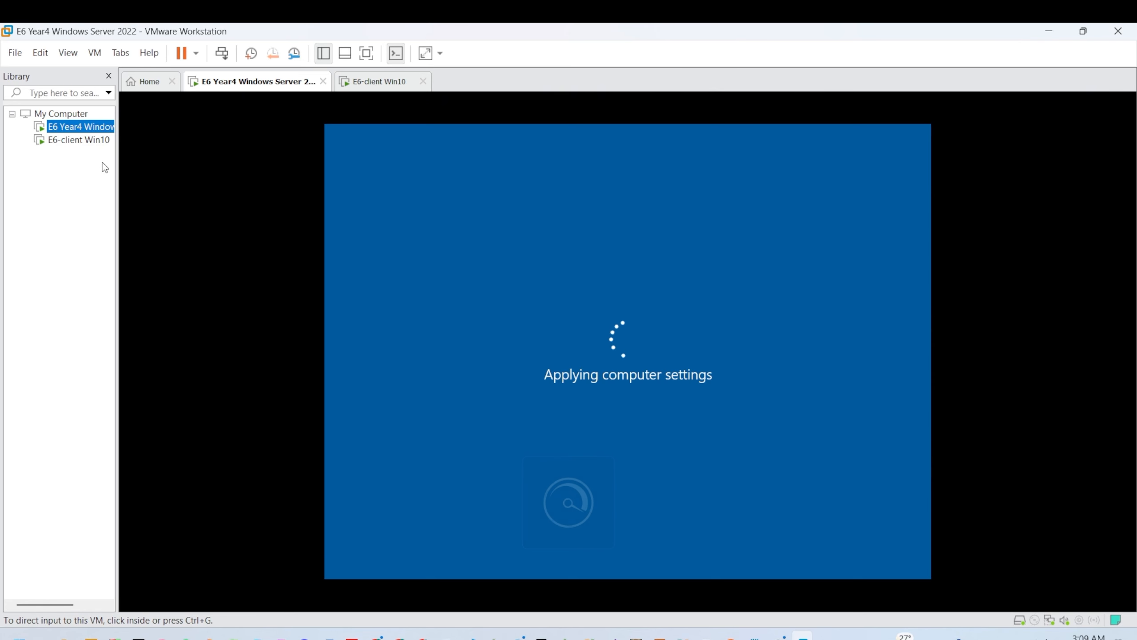
click(76, 141)
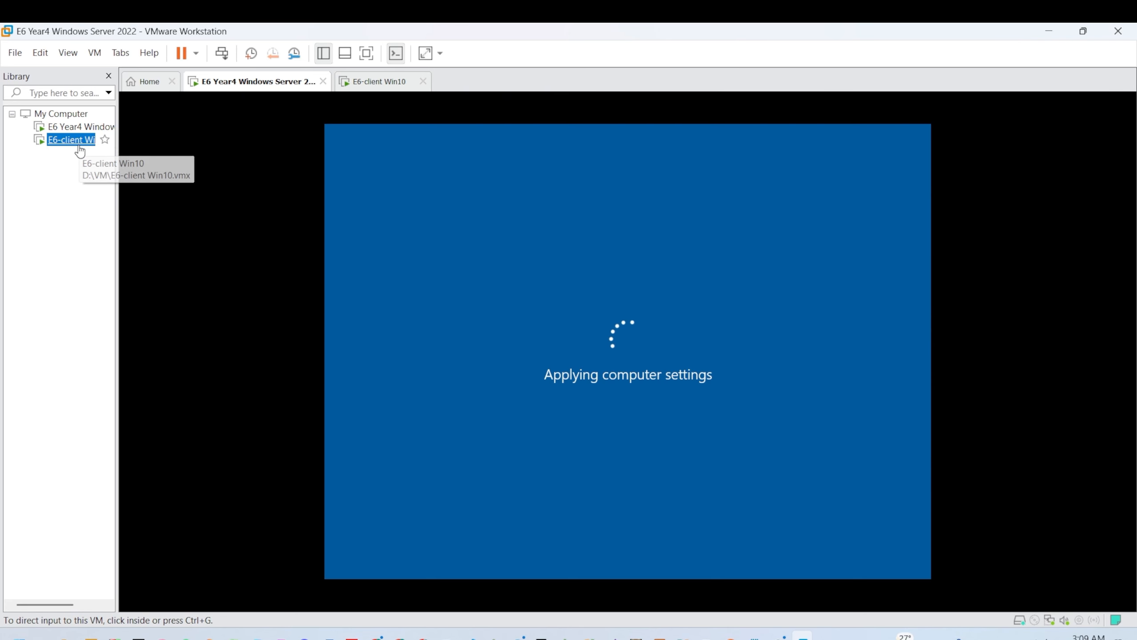
click(102, 128)
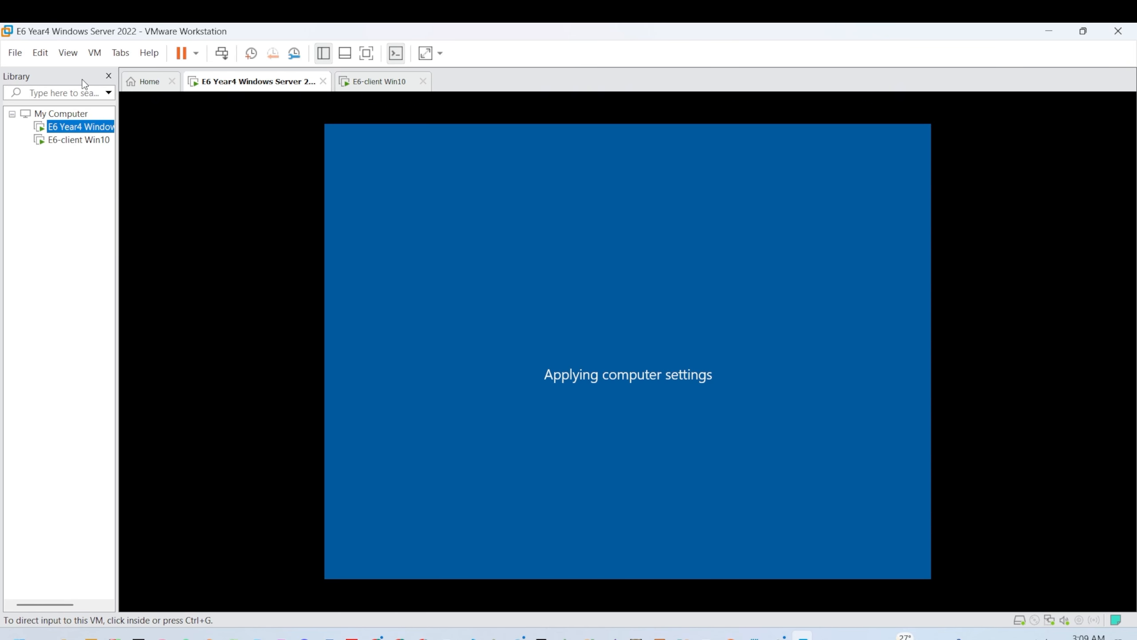
click(78, 139)
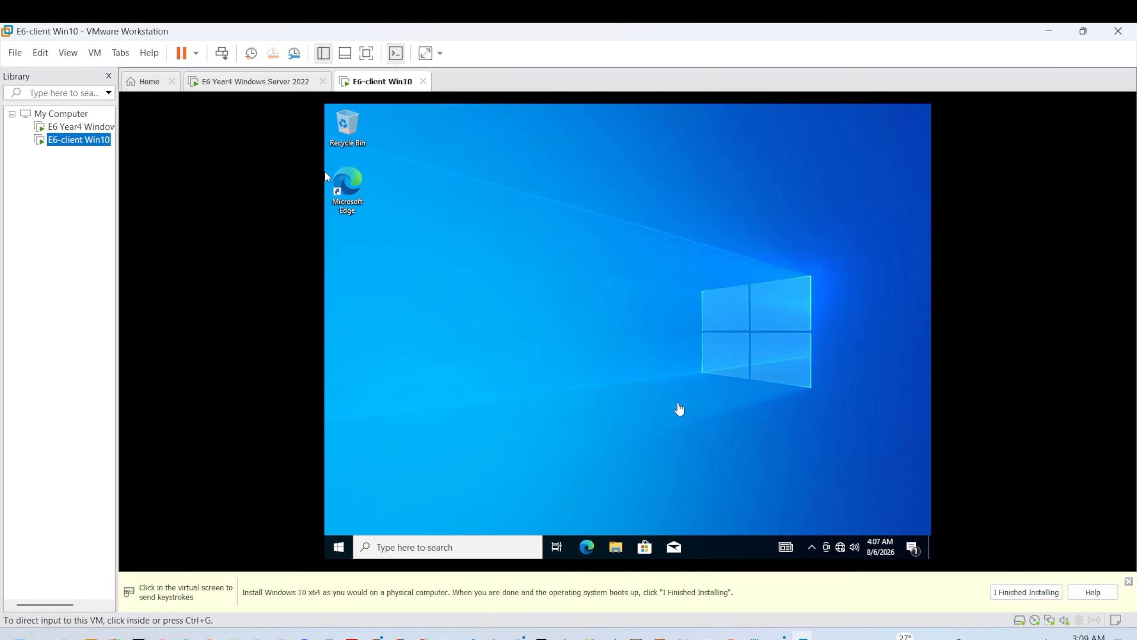
click(755, 635)
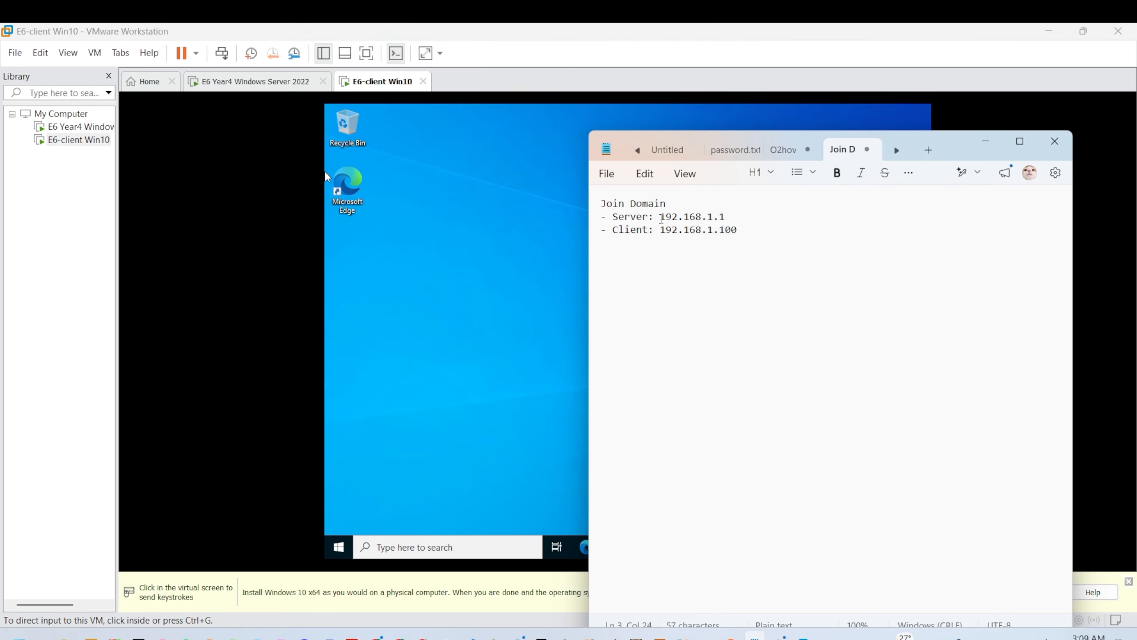
Step: Highlight server address 192.168.1.1 and client address 192.168.1.100 in the notes
drag(661, 218, 726, 217)
drag(606, 230, 728, 233)
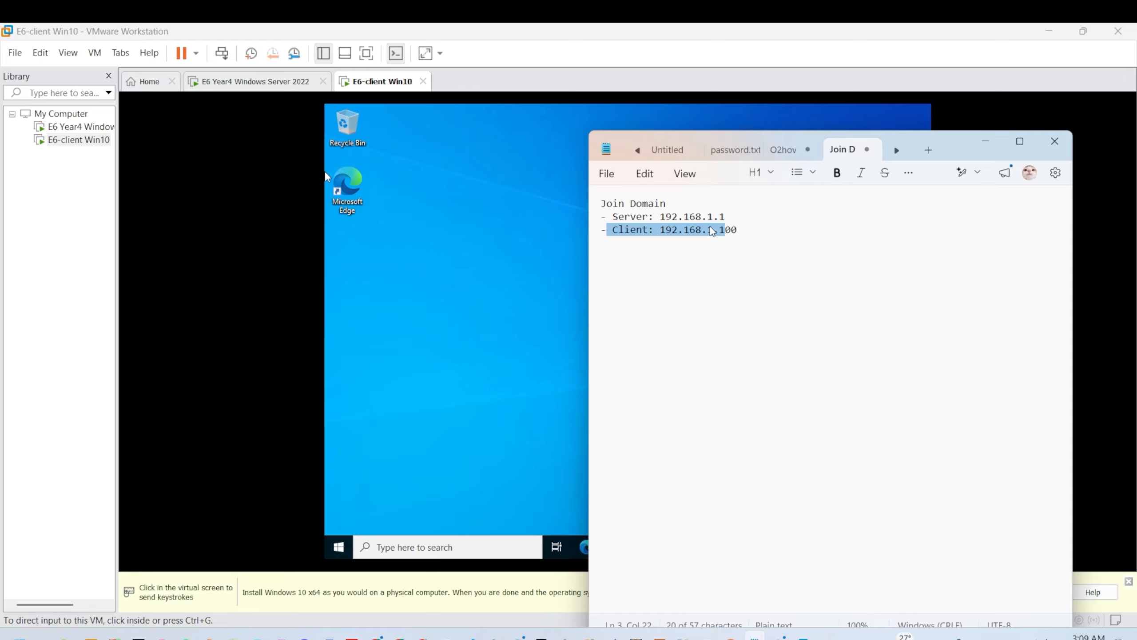
click(739, 223)
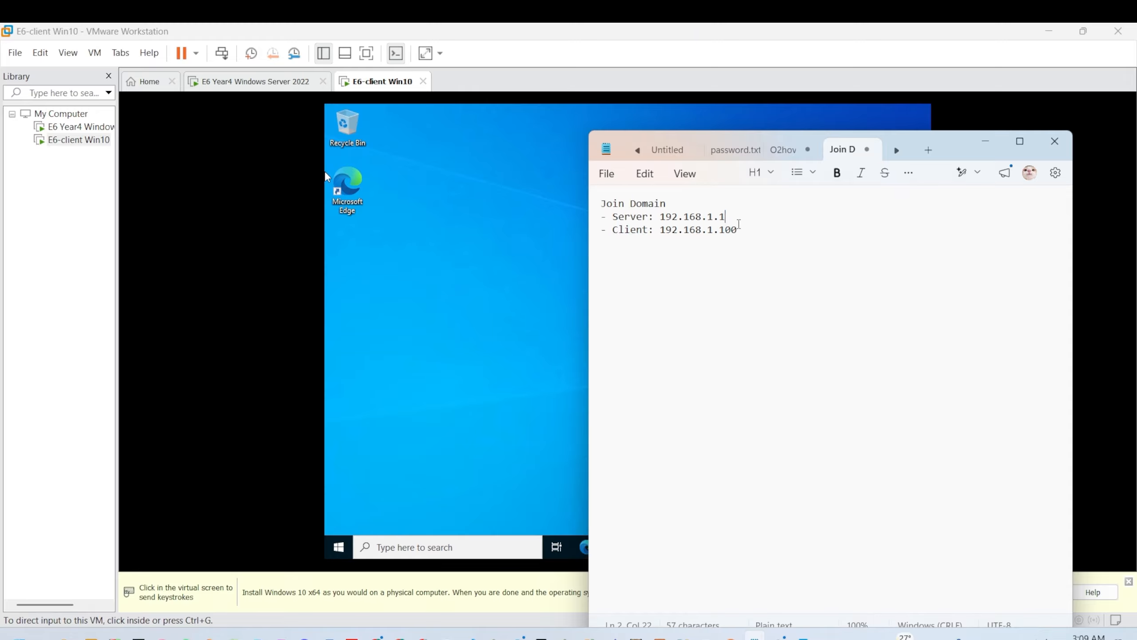
Step: Minimize Notepad and open the client's Start menu
click(985, 142)
click(340, 544)
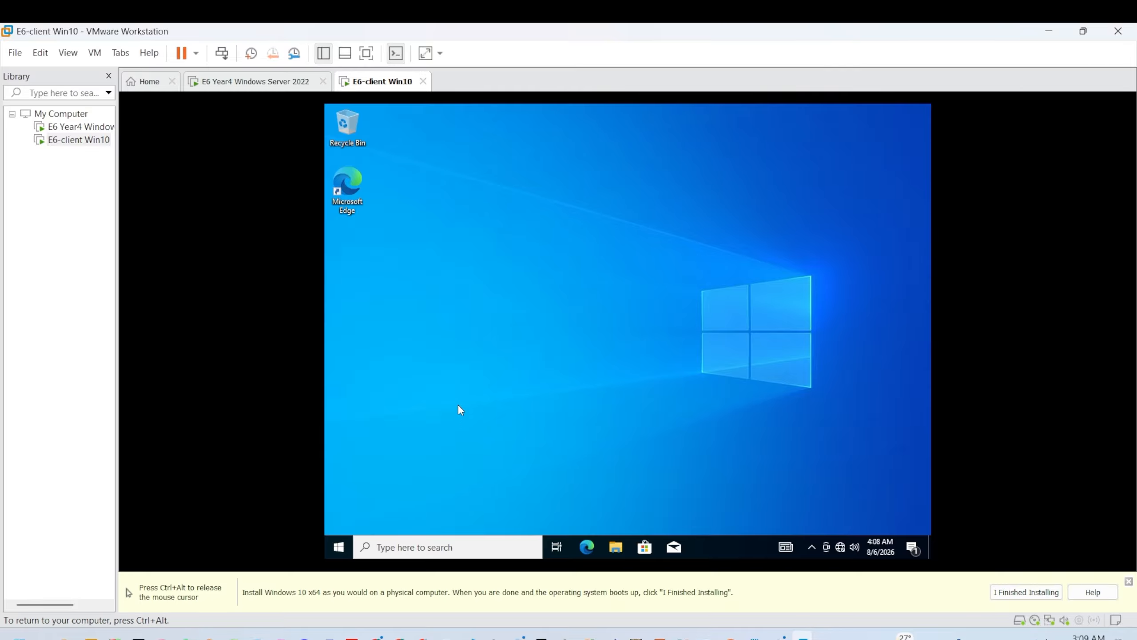
key(super)
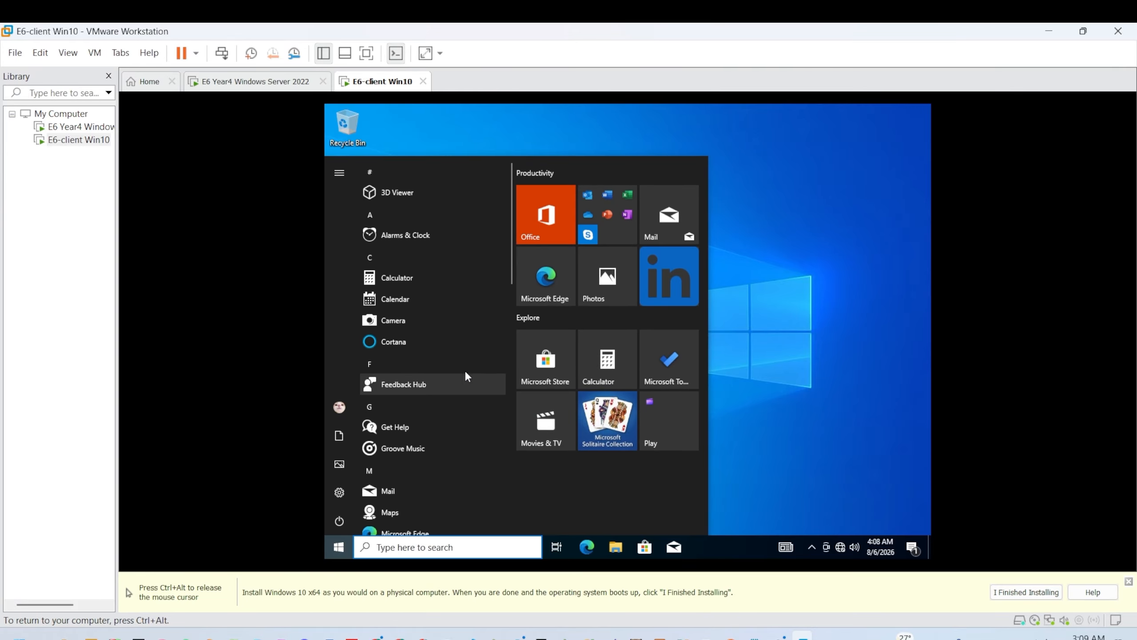
Step: Open Control Panel in Small icons view and reach the Ethernet0 adapter properties via Network and Sharing Center
text(cont)
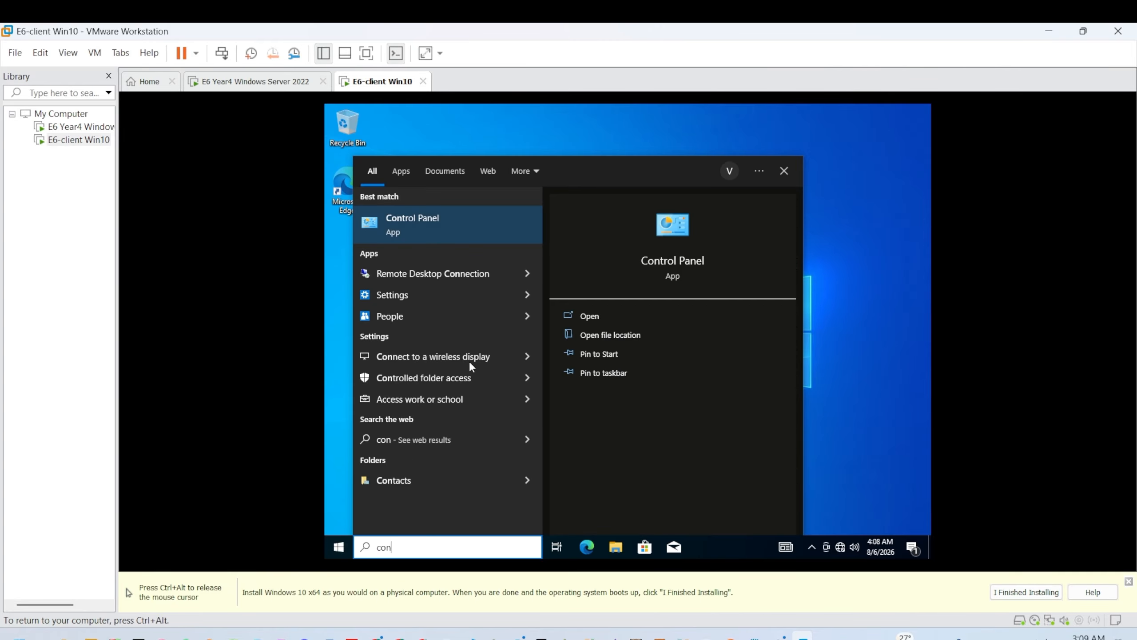
key(Return)
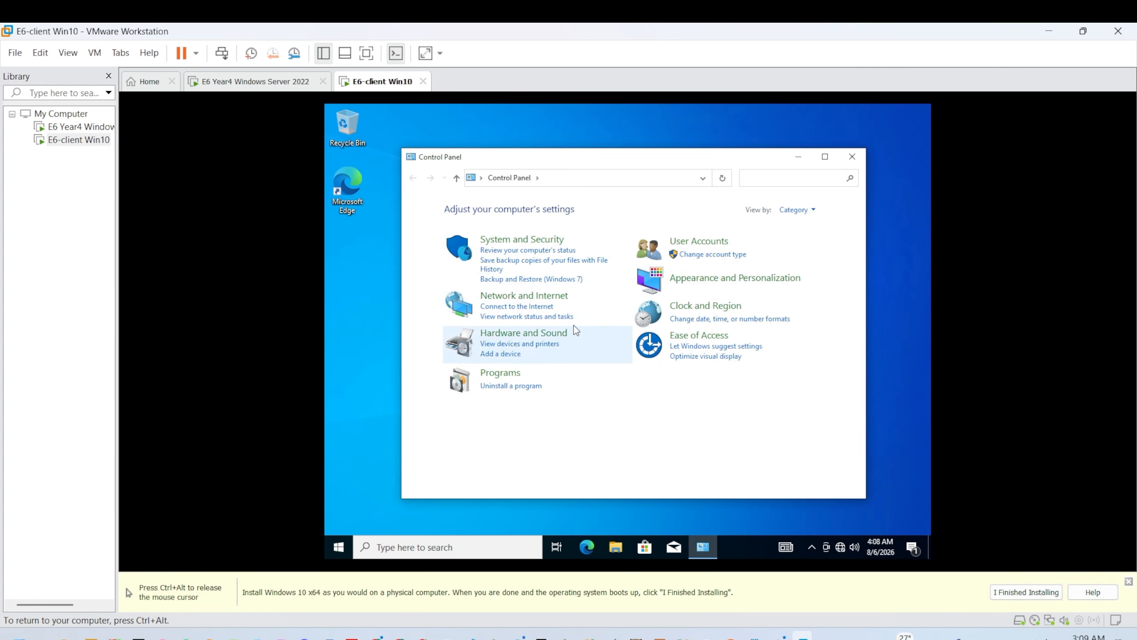
click(798, 211)
click(802, 254)
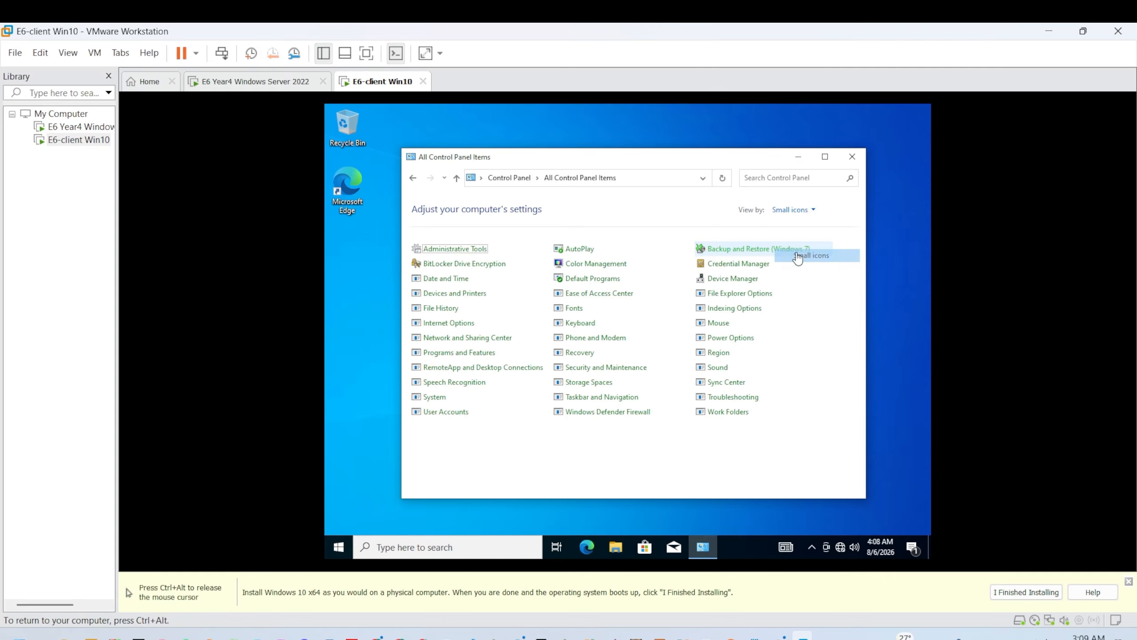
click(465, 338)
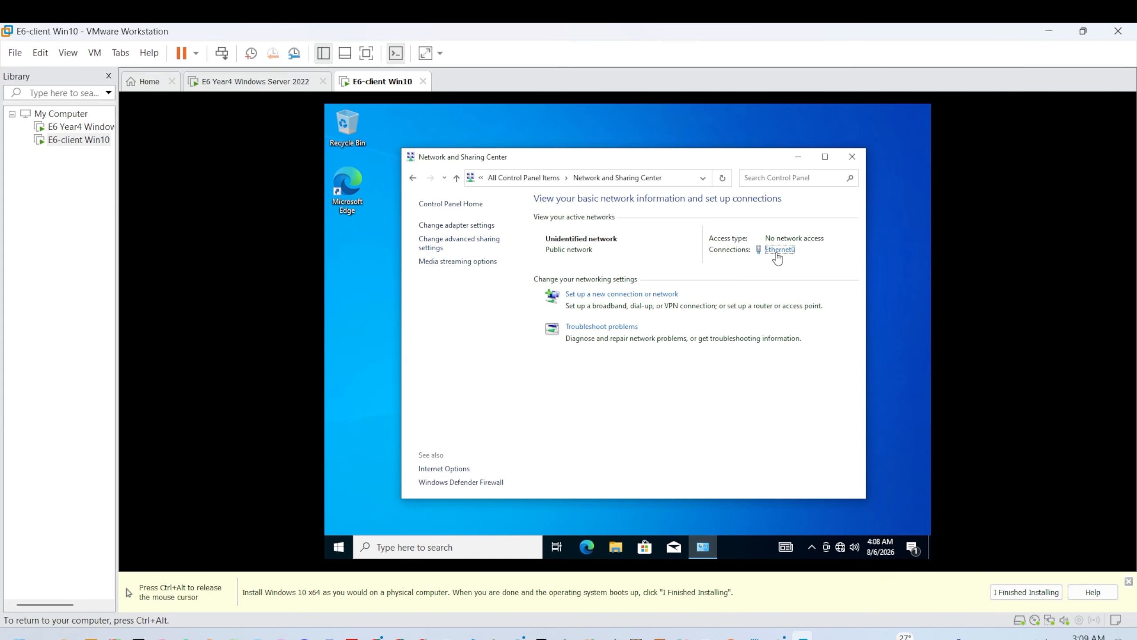
click(779, 249)
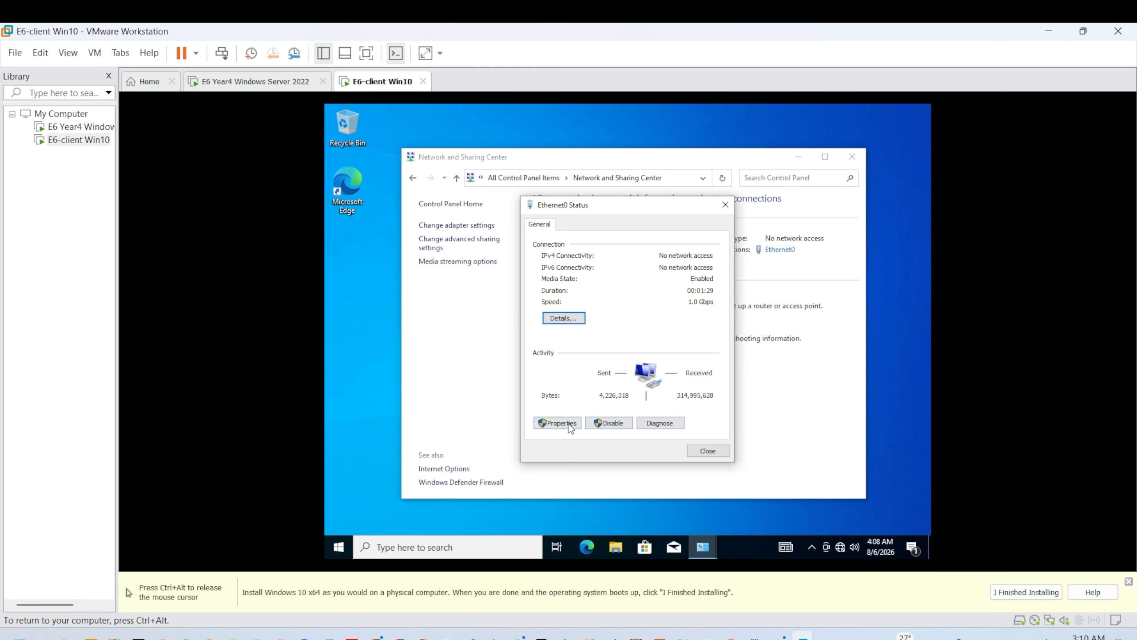
click(565, 421)
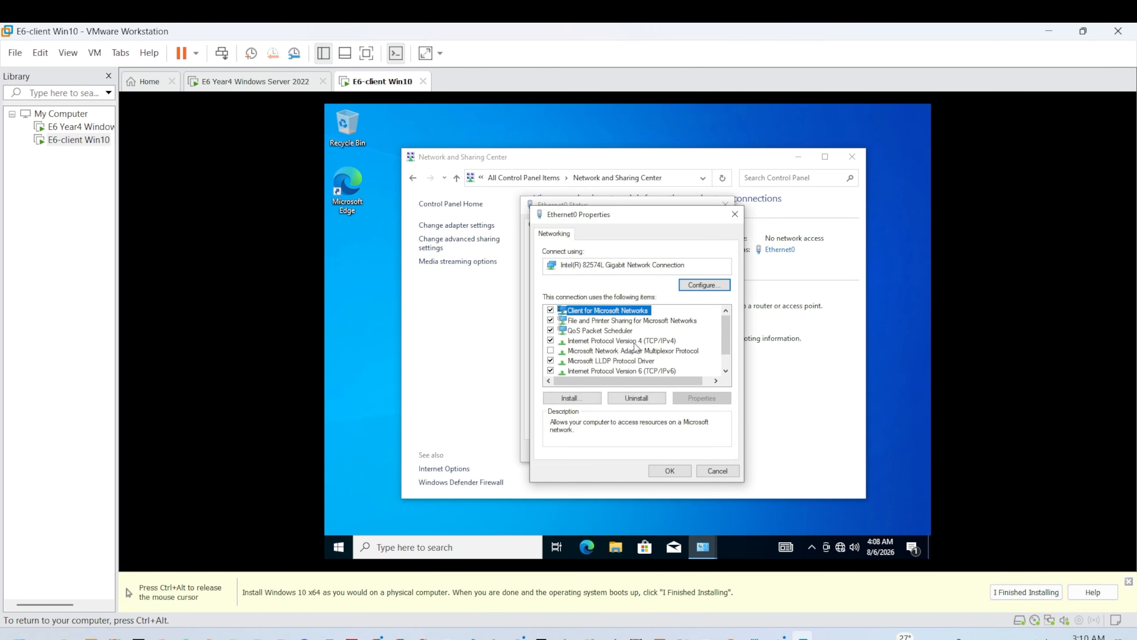
Step: Give IPv4 a manual address 192.168.1.100 with subnet mask 255.255.255.0
click(631, 341)
double_click(620, 343)
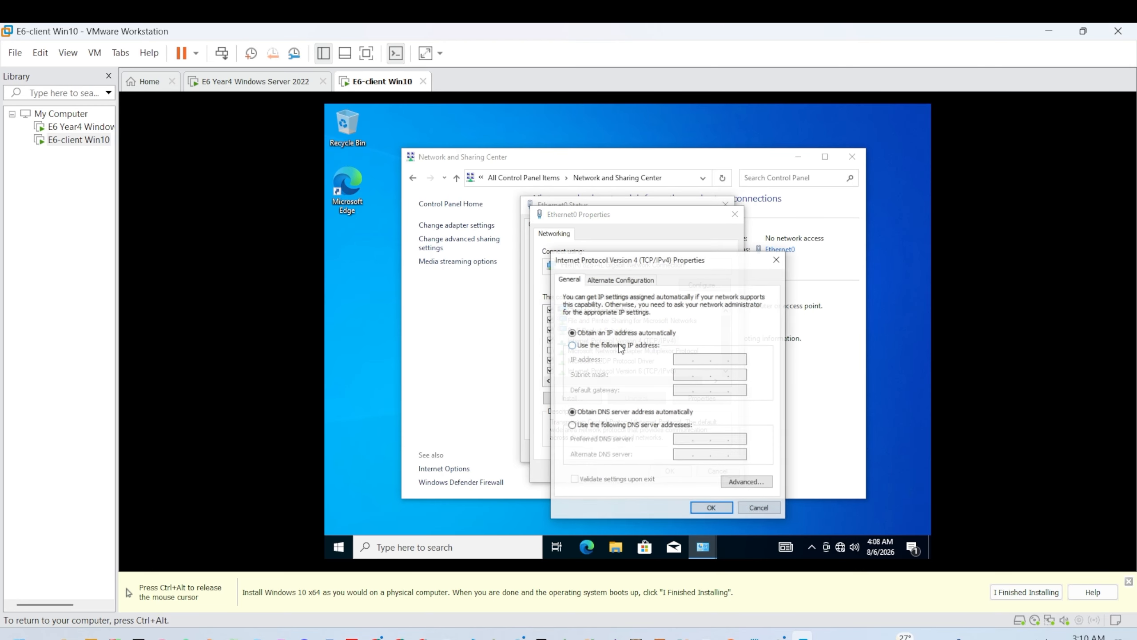
click(595, 345)
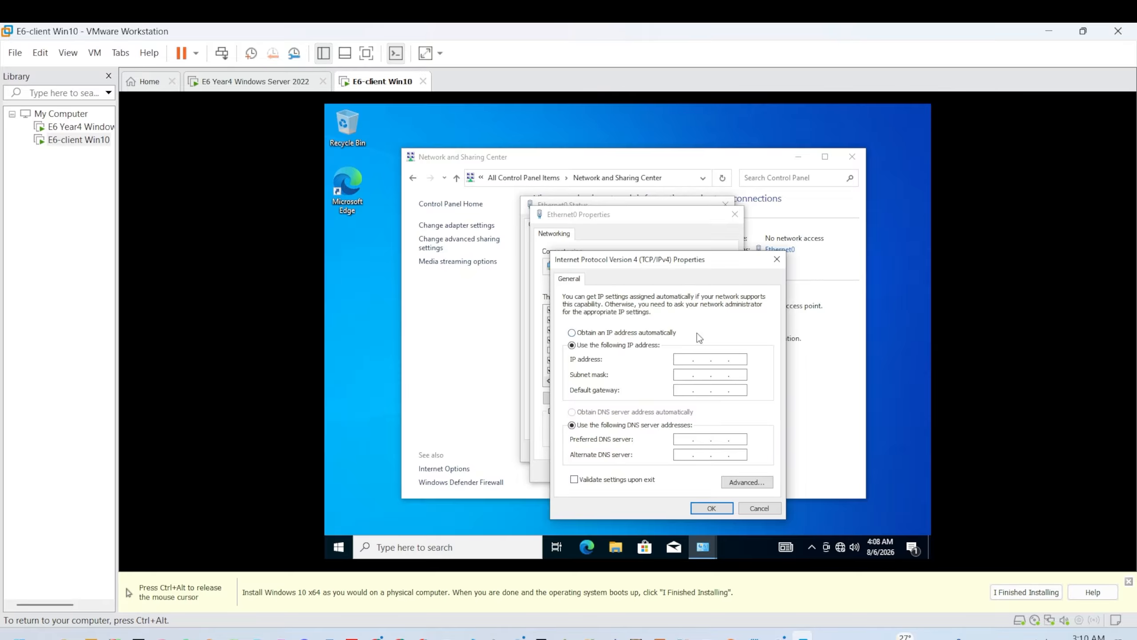
click(738, 359)
text(68 . 1 . 100)
key(Tab)
click(702, 389)
Step: Set preferred DNS server 192.168.1.1, save the settings, and close Ethernet0 status
click(681, 439)
text(192)
text(168)
text(1.1)
click(712, 509)
click(670, 470)
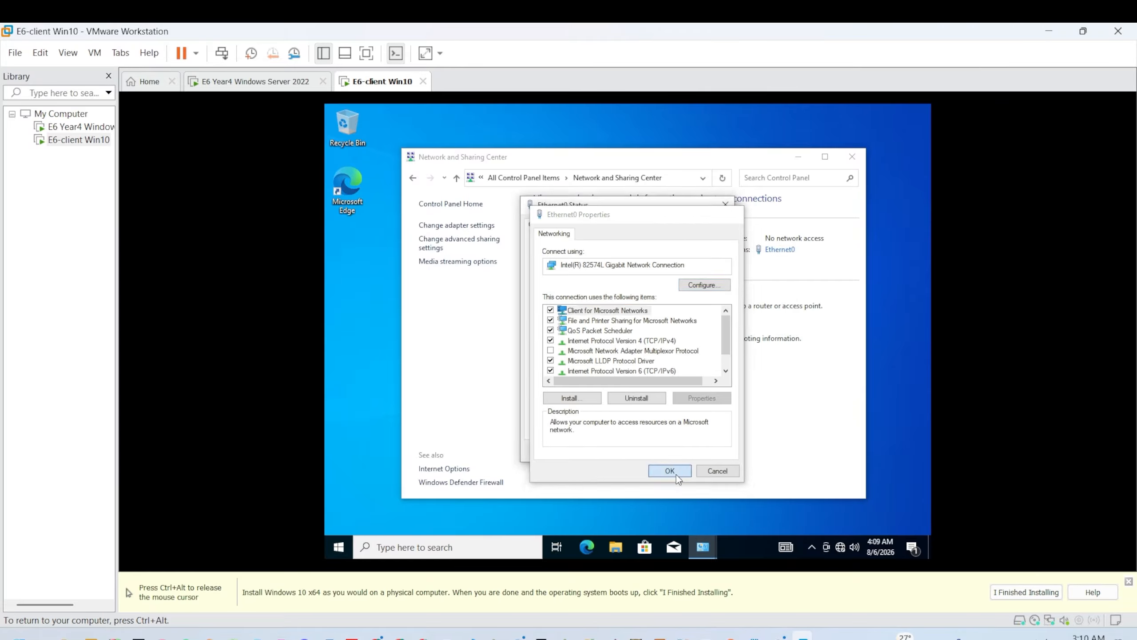
click(705, 453)
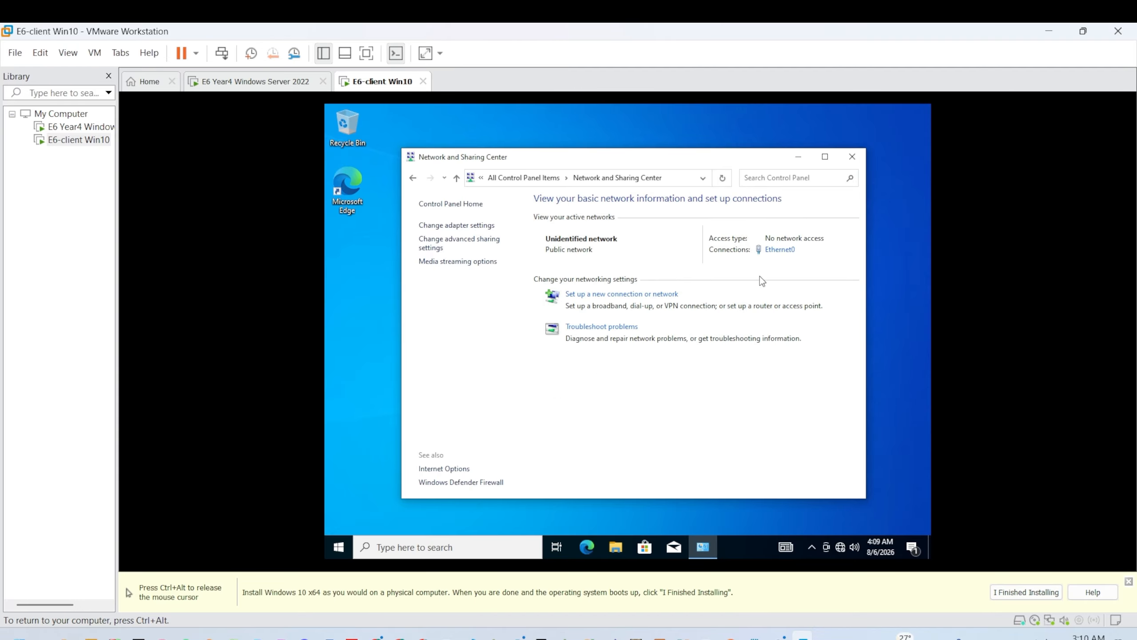
Step: Minimize Network and Sharing Center and refresh the client desktop several times
click(798, 156)
right_click(569, 258)
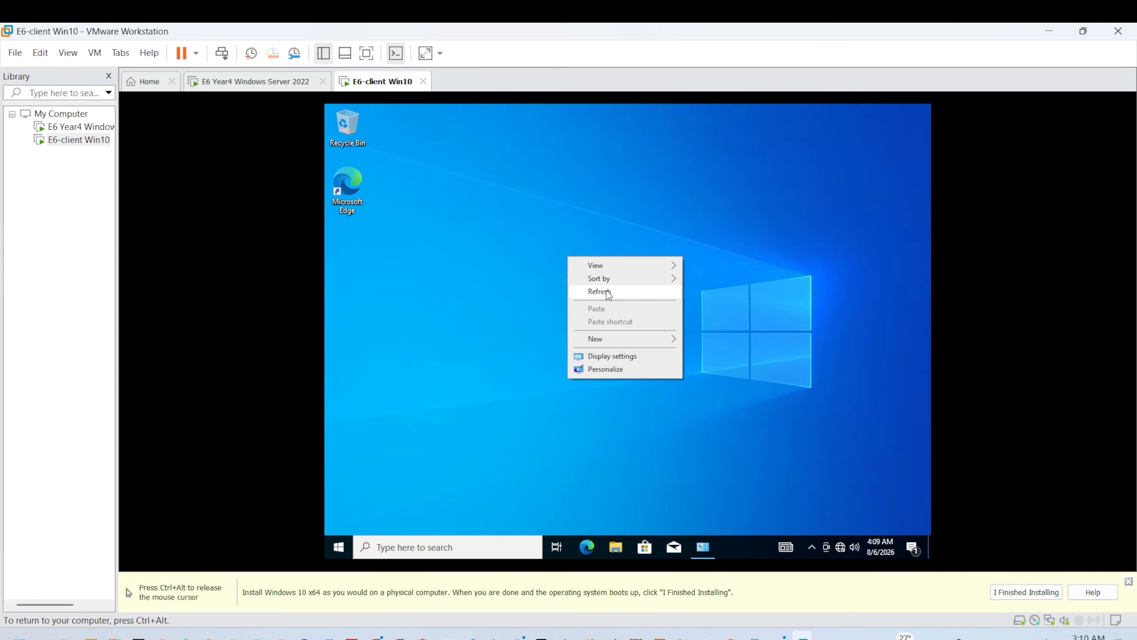
click(605, 292)
right_click(570, 228)
click(591, 263)
right_click(581, 244)
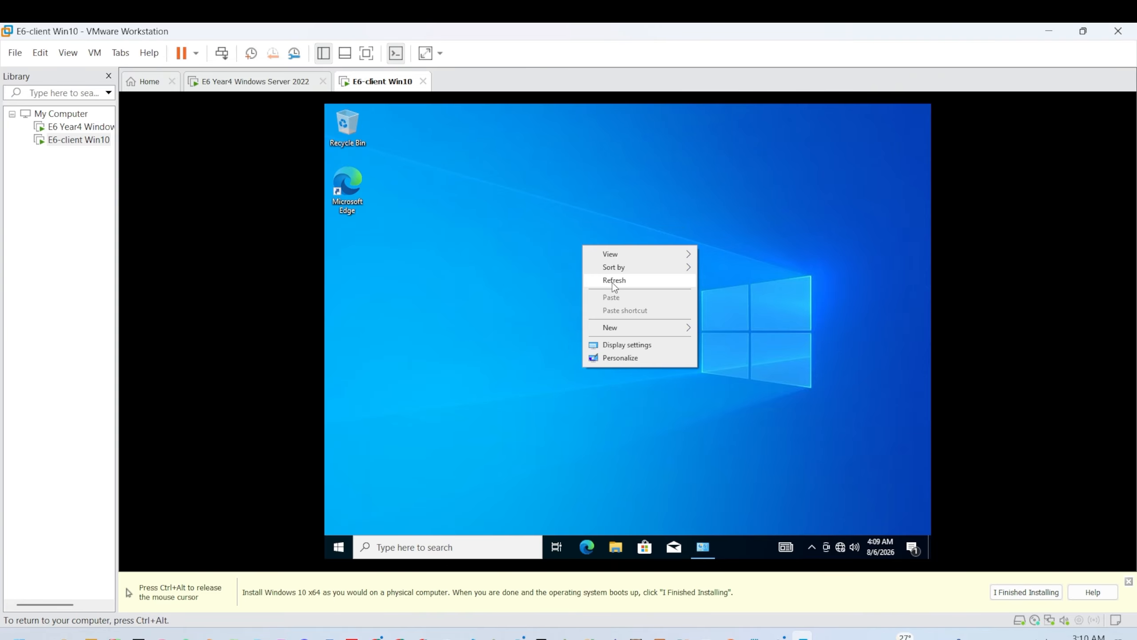
click(612, 280)
right_click(570, 233)
click(620, 271)
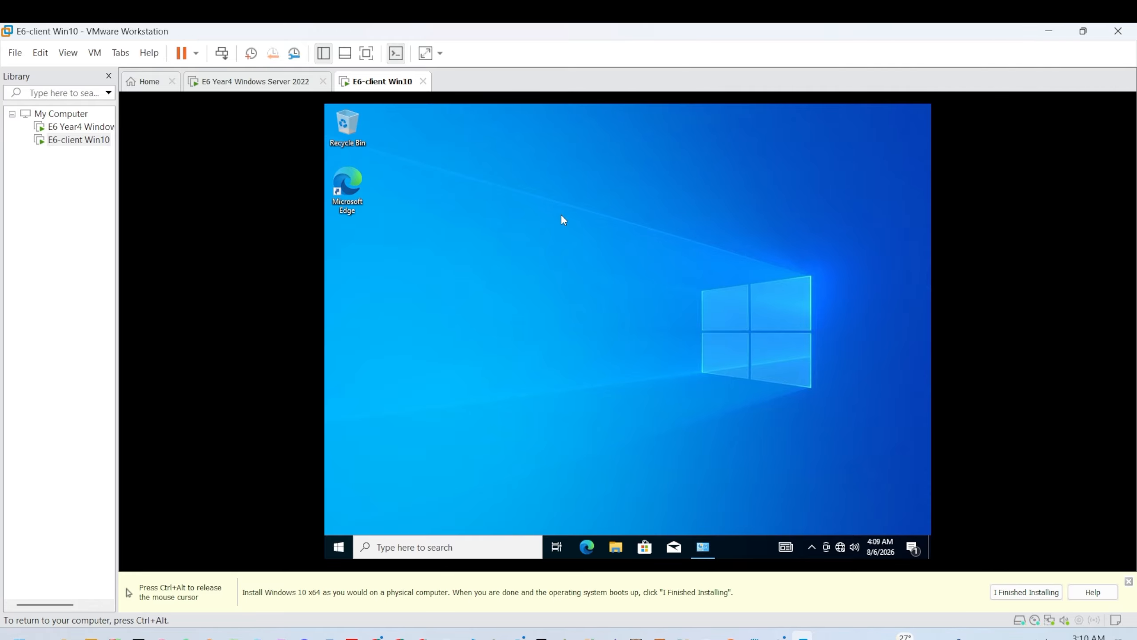
right_click(570, 223)
click(581, 258)
Step: Run ipconfig in cmd to verify 192.168.1.100 and 255.255.255.0, then close the prompt
key(super+r)
text(cmd)
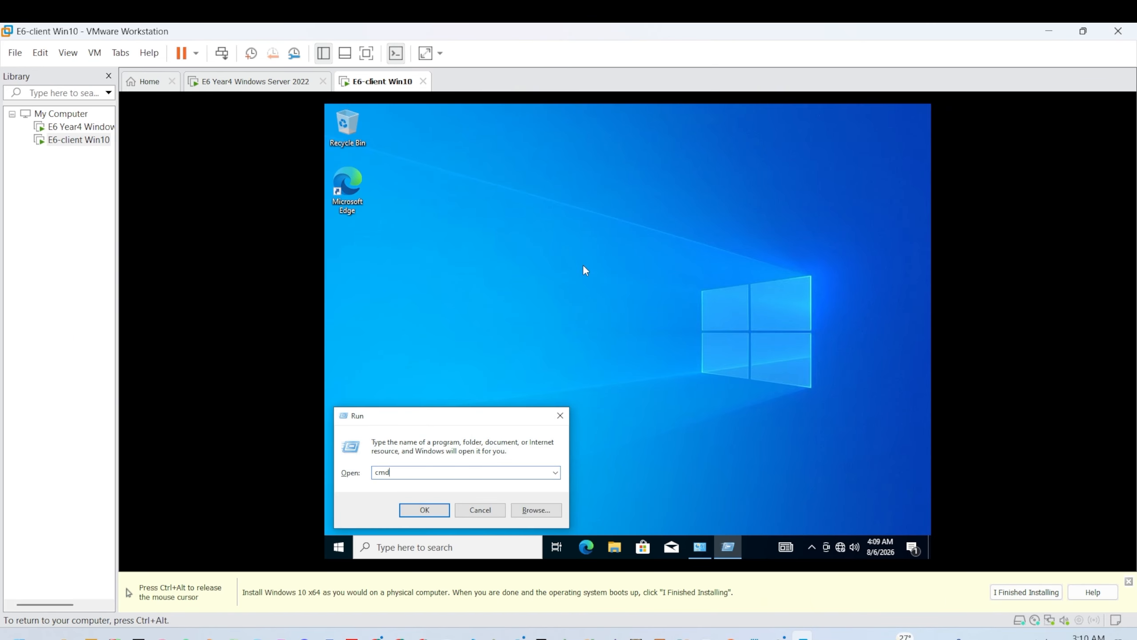
key(Return)
text(ipcon)
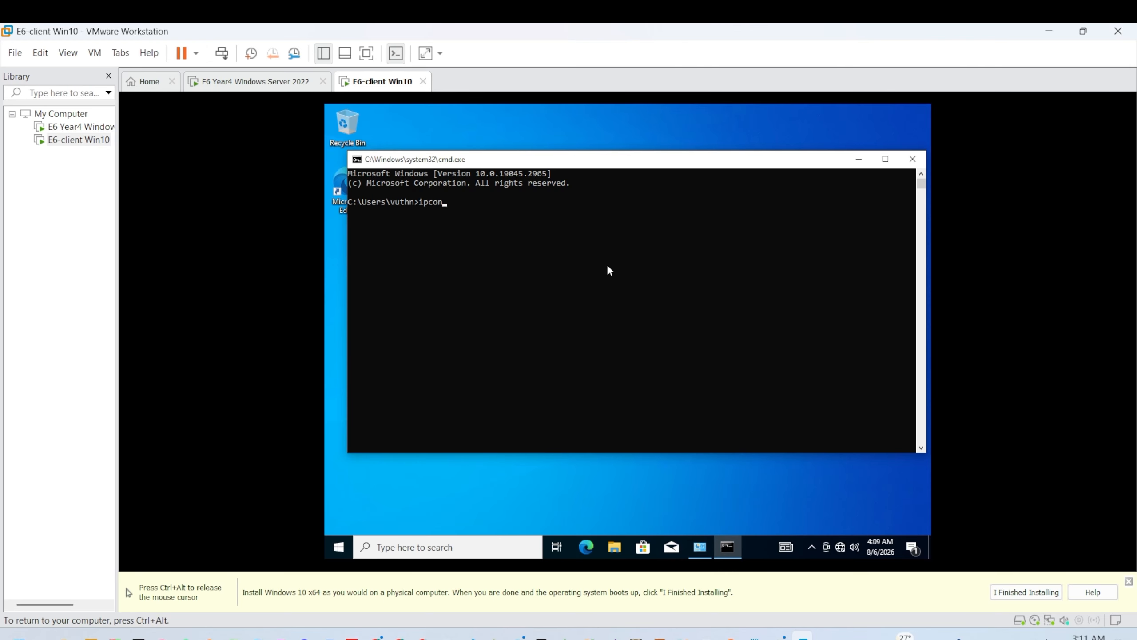
text(fig)
key(Return)
drag(620, 287, 679, 297)
click(913, 159)
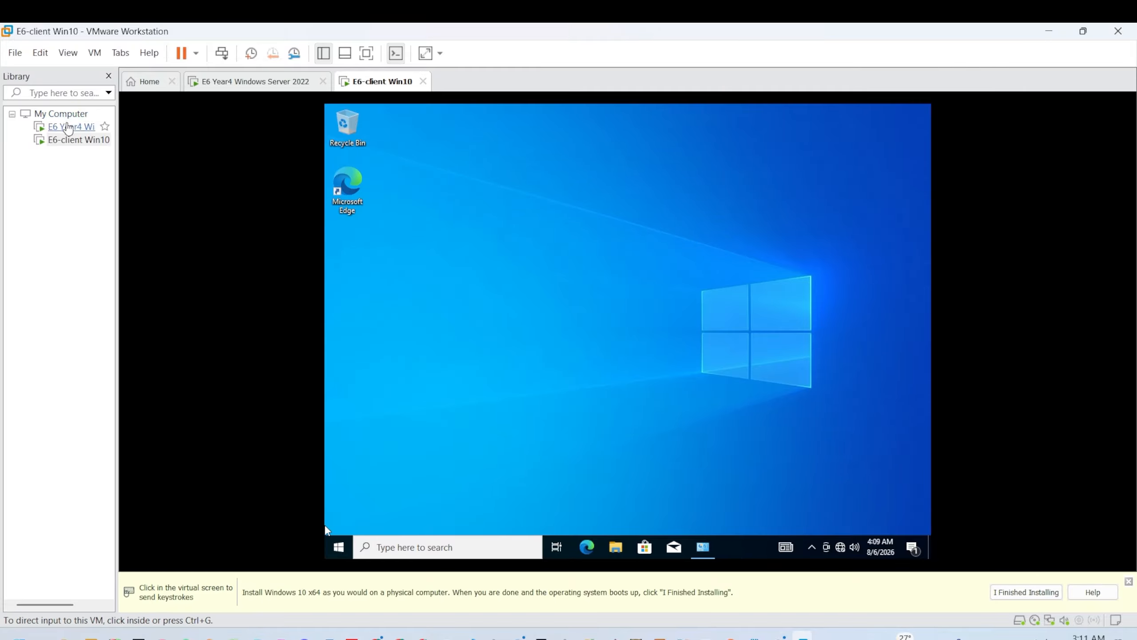
Step: Switch to the Windows Server 2022 VM and sign in with the administrator password
click(81, 127)
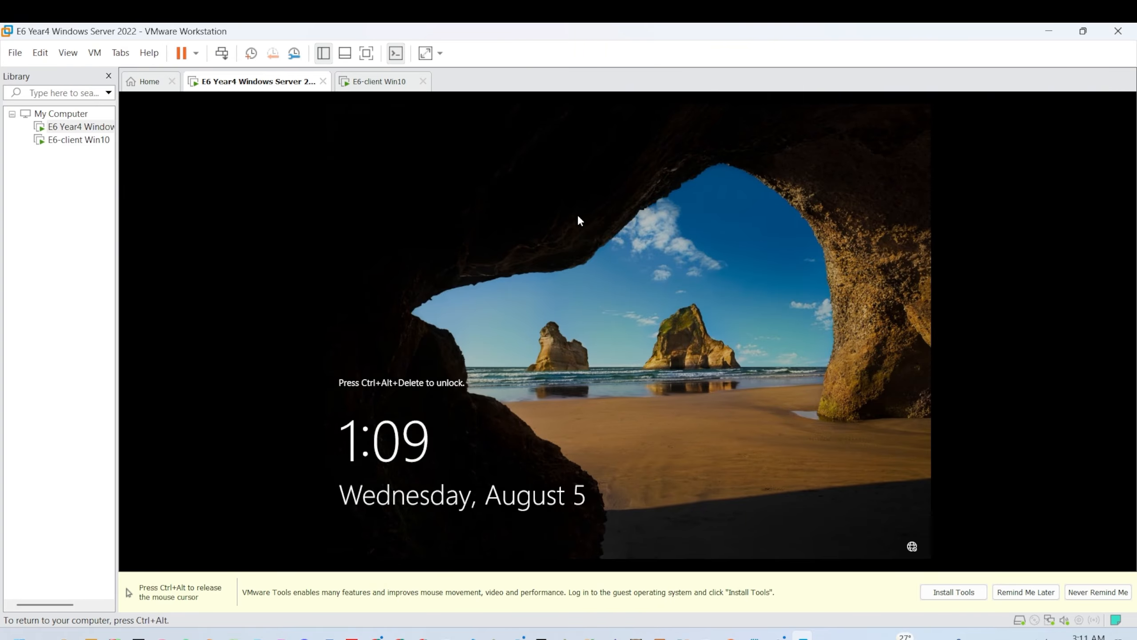
key(ctrl+alt+Insert)
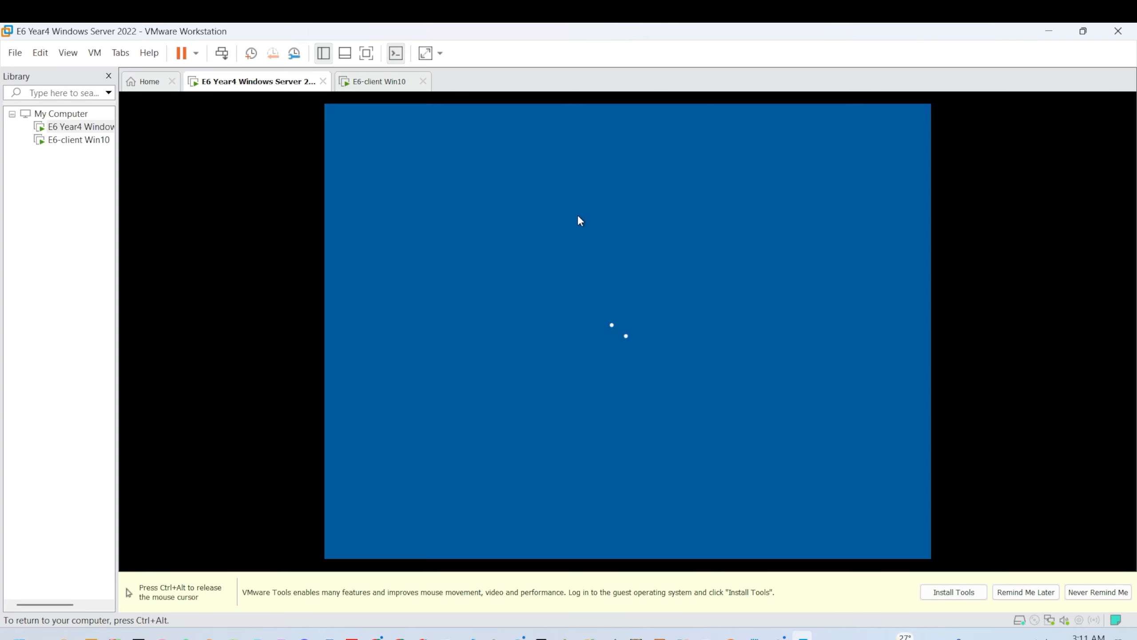
text(•)
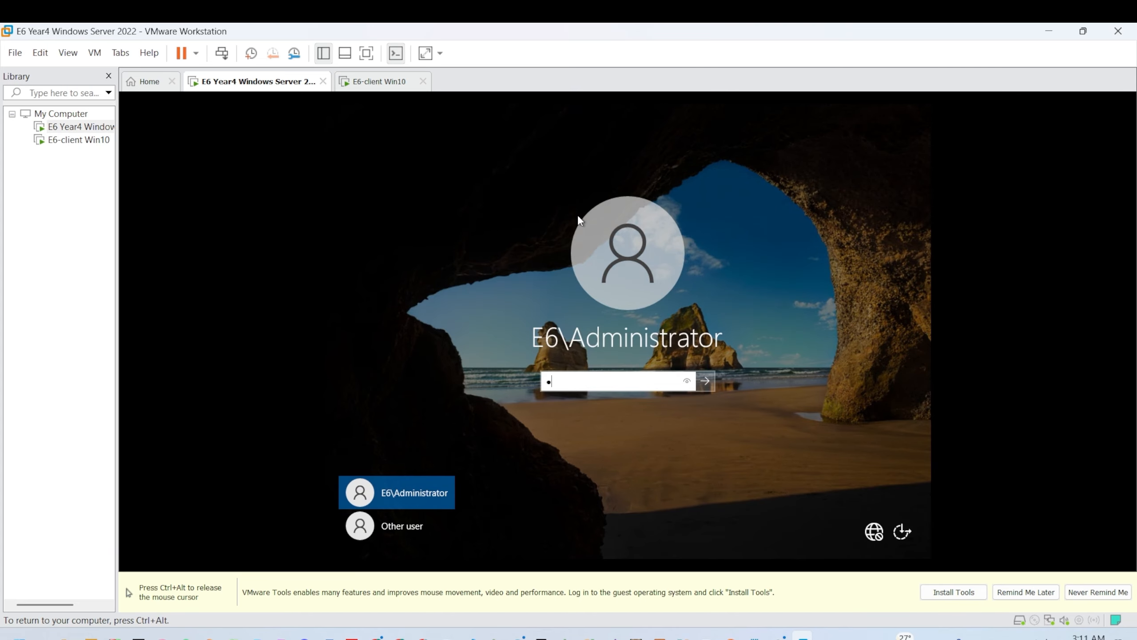
key(BackSpace)
text(••••••)
key(Return)
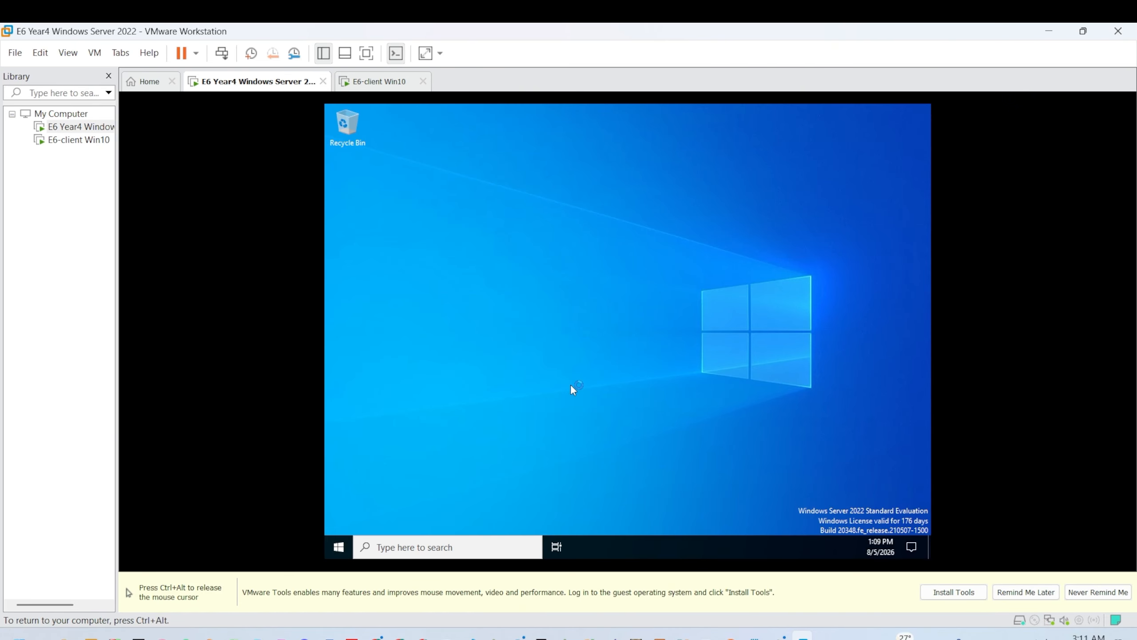
Step: Close Server Manager and cancel the unexpected-shutdown Event Tracker
key(super)
text(con)
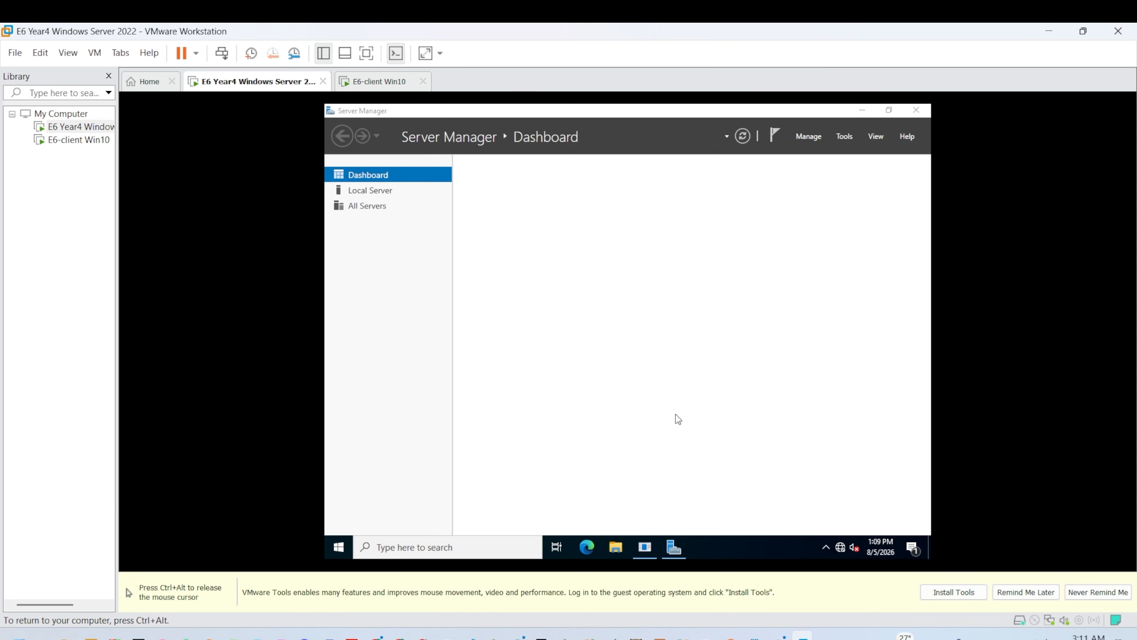
click(916, 110)
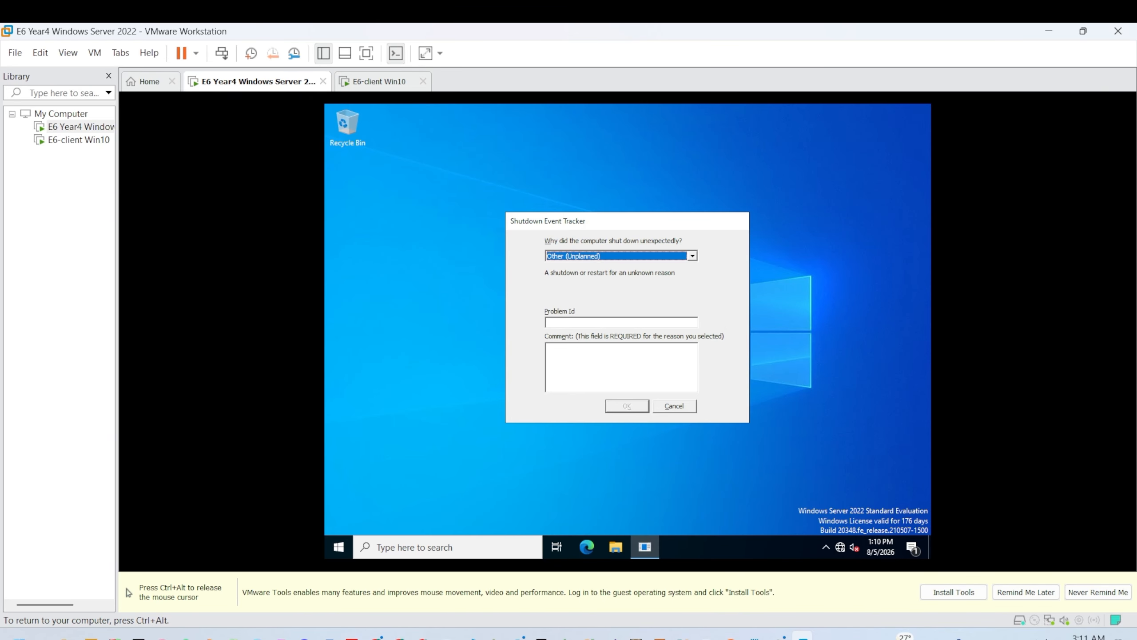
click(676, 406)
Step: Open the server's Control Panel in Small icons view and reach Ethernet0's IPv4 settings
key(super)
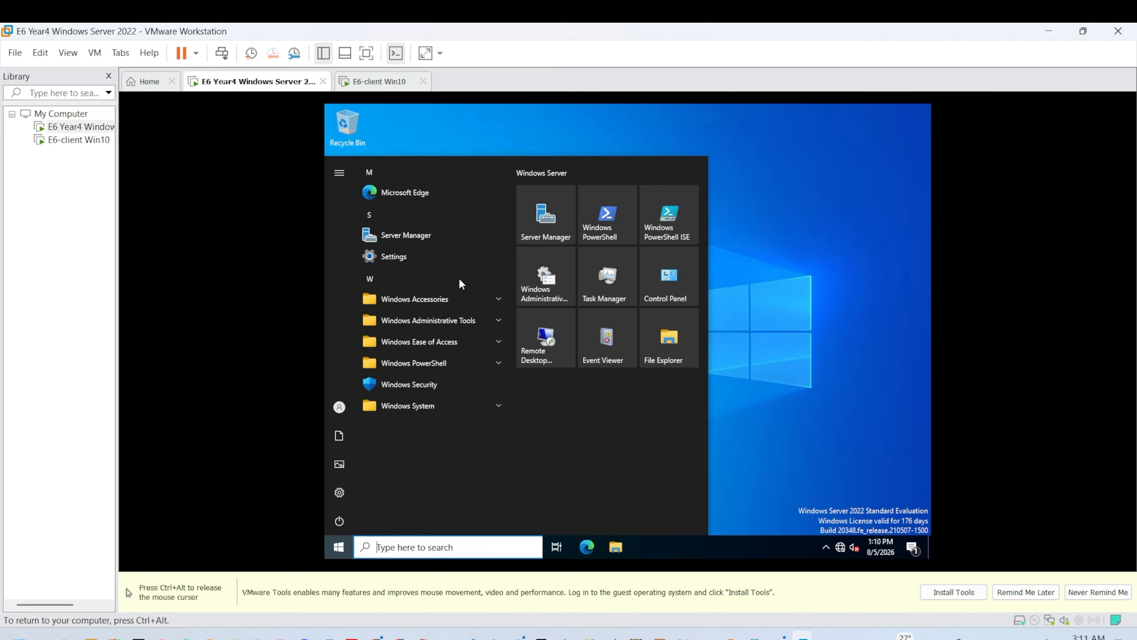
text(con)
key(Escape)
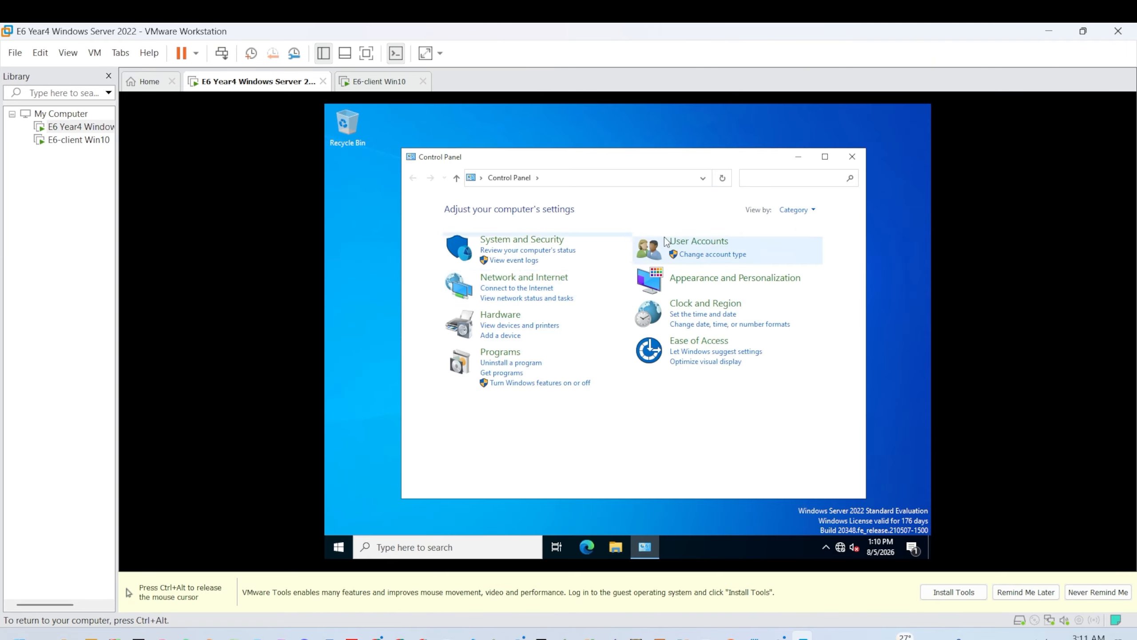
click(814, 211)
click(807, 254)
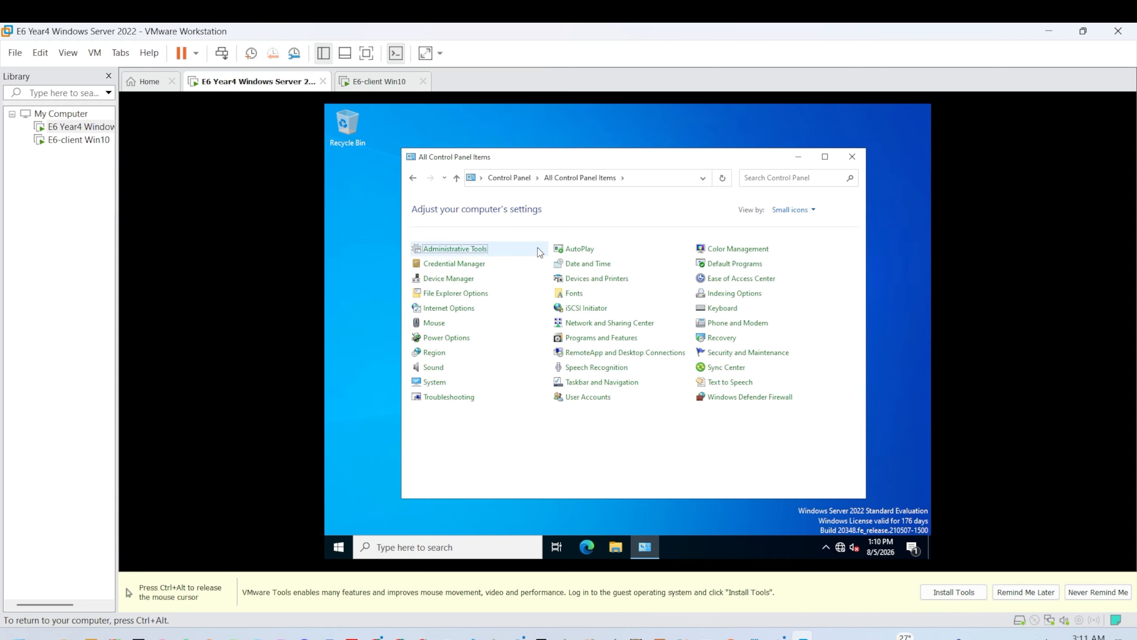
click(584, 323)
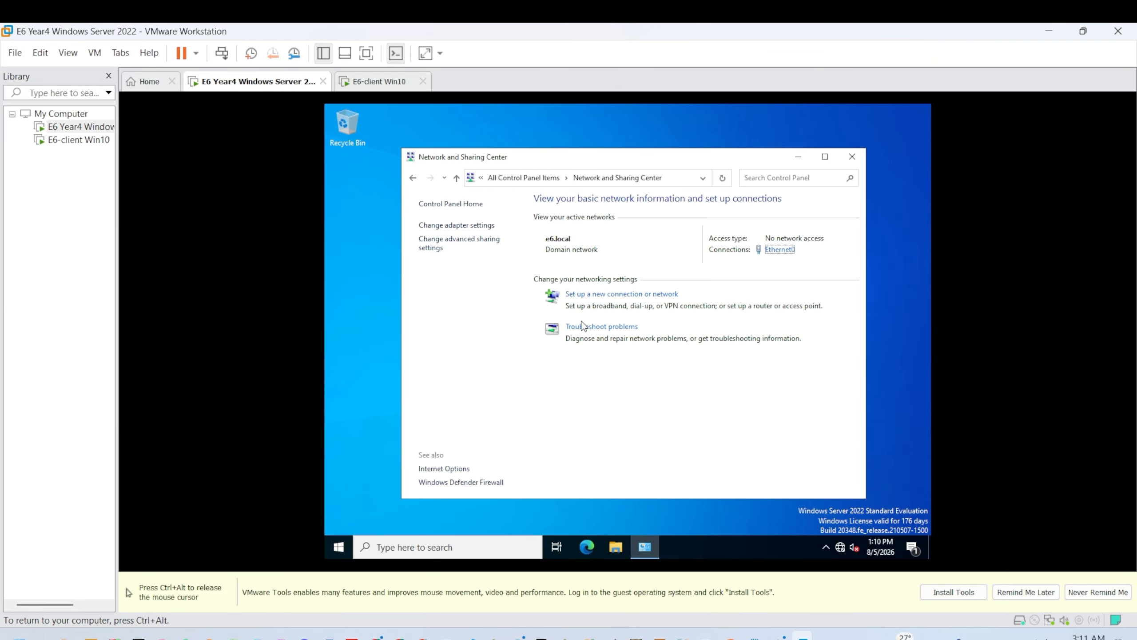
click(773, 251)
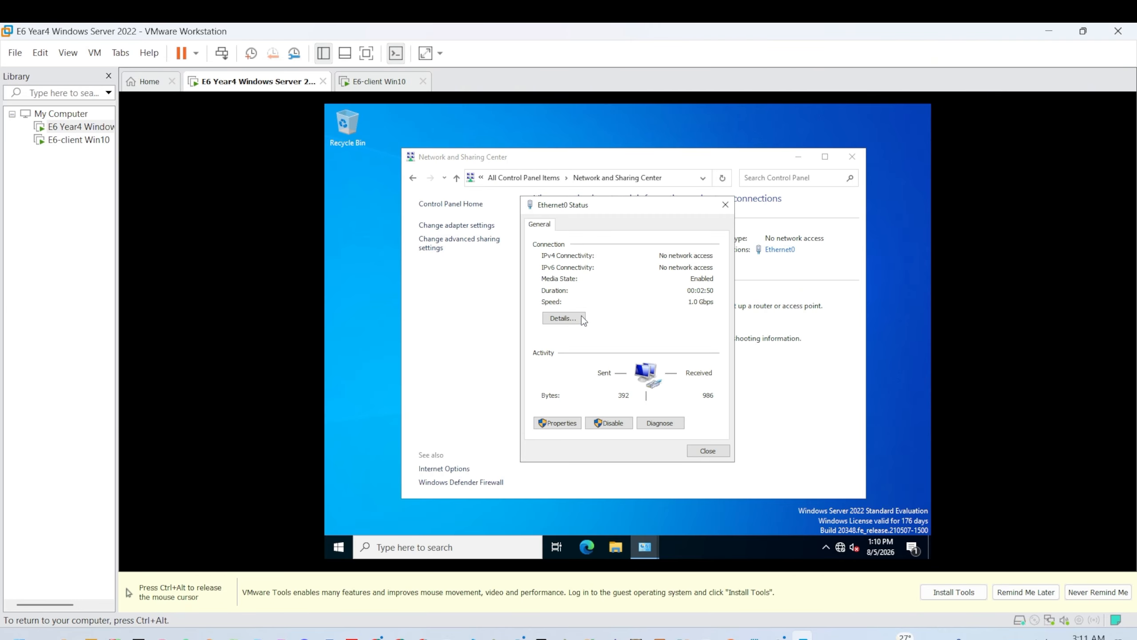
click(569, 425)
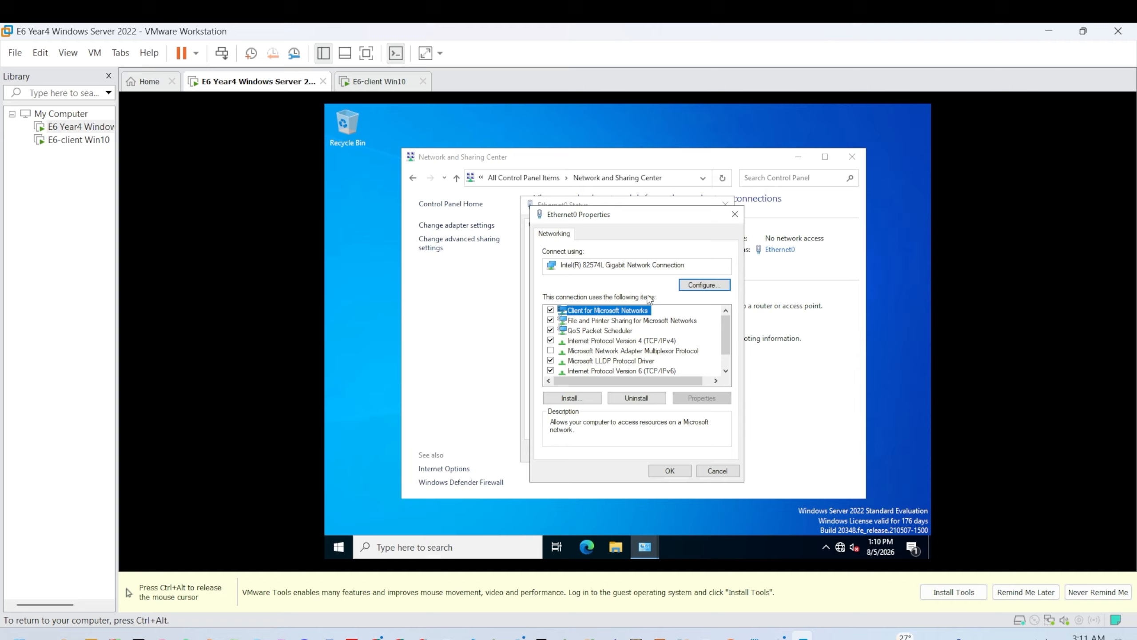
double_click(625, 345)
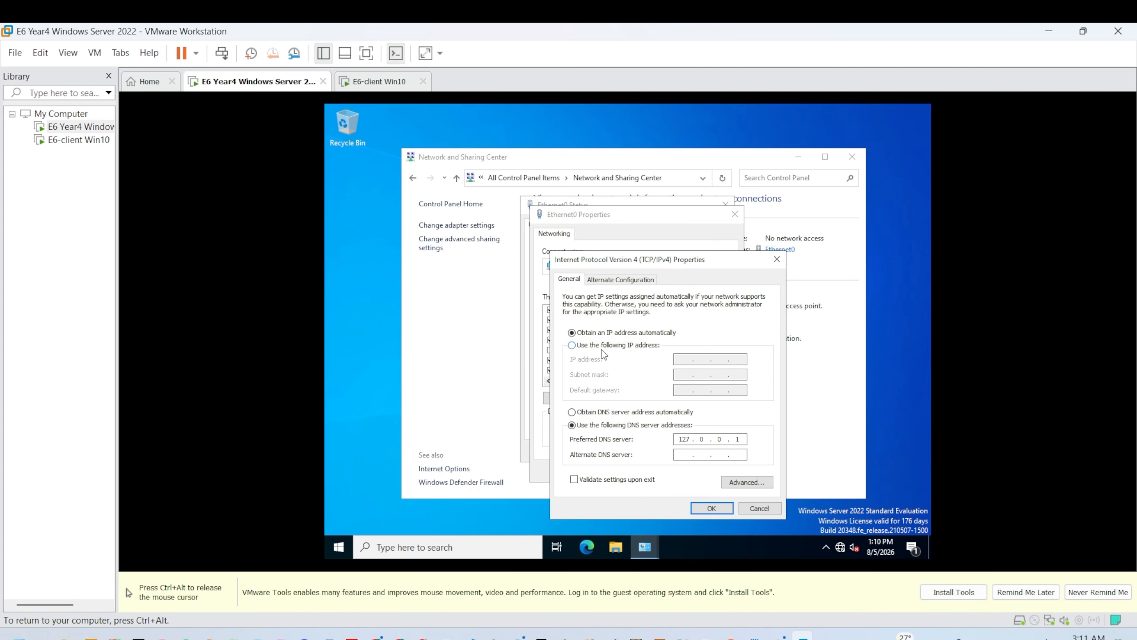
Step: Switch IPv4 to a manual address and enter 192.168.1.1, checking the Join Domain notes
click(630, 345)
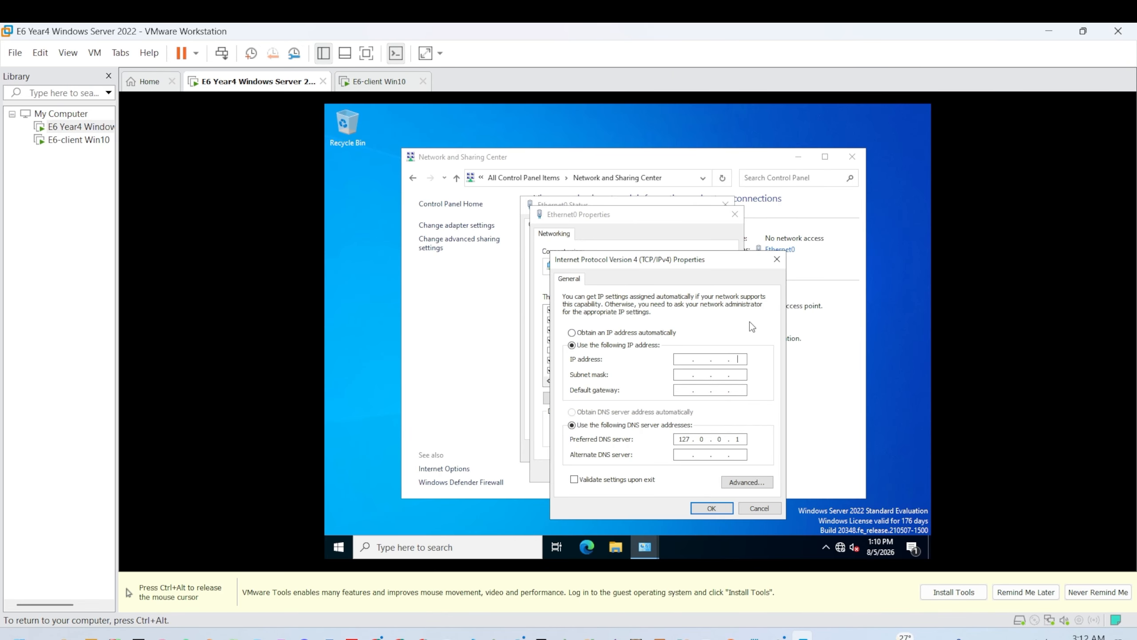
click(686, 358)
key(ctrl+alt)
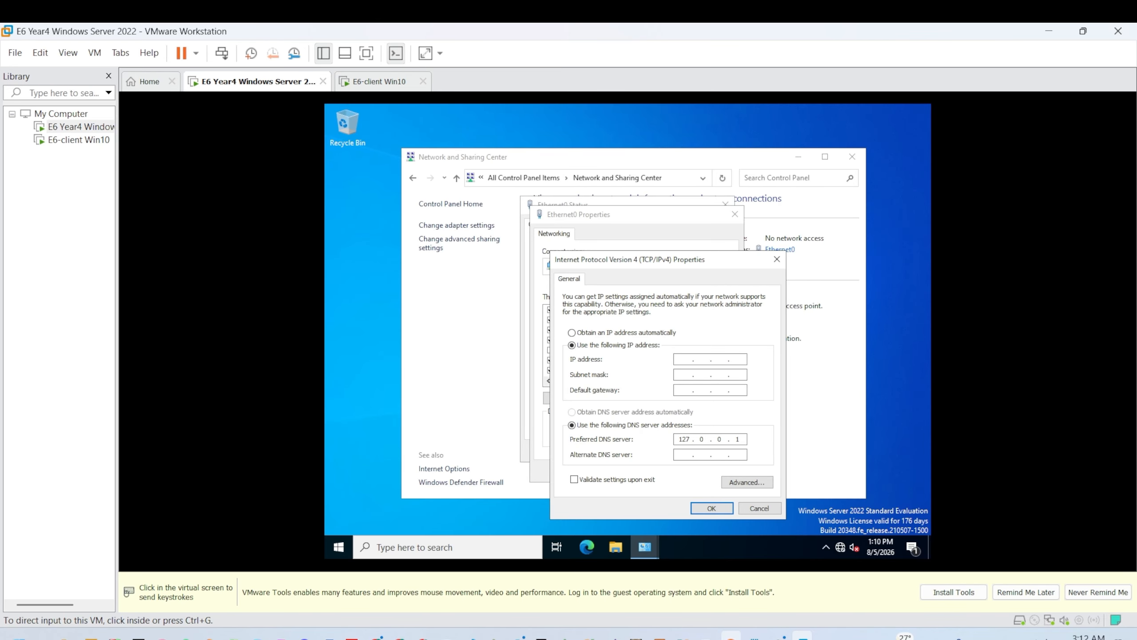
click(754, 636)
click(754, 636)
key(ctrl+g)
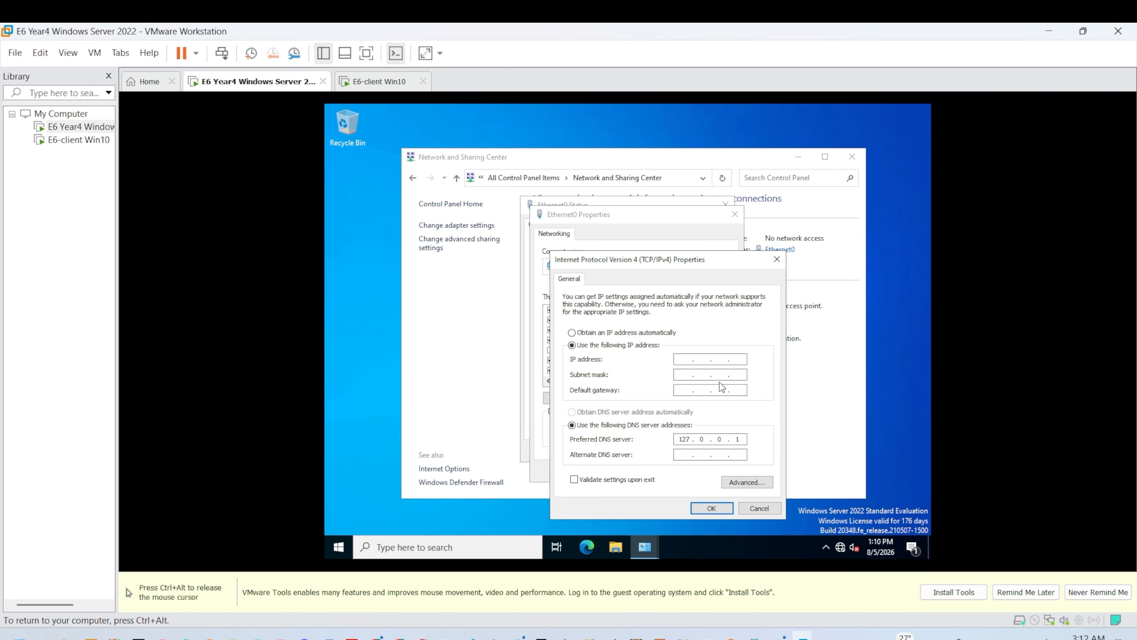
text(192 . 168 . 1 . 1)
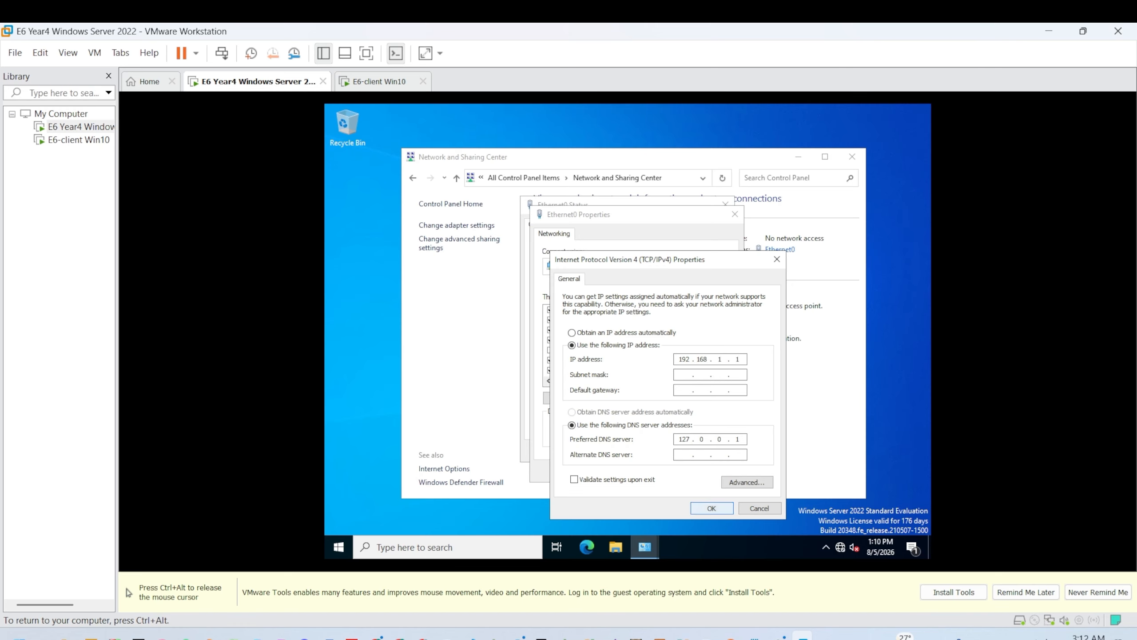
Step: Resolve the missing subnet mask warning, save with mask 255.255.255.0, and close the network windows
click(716, 508)
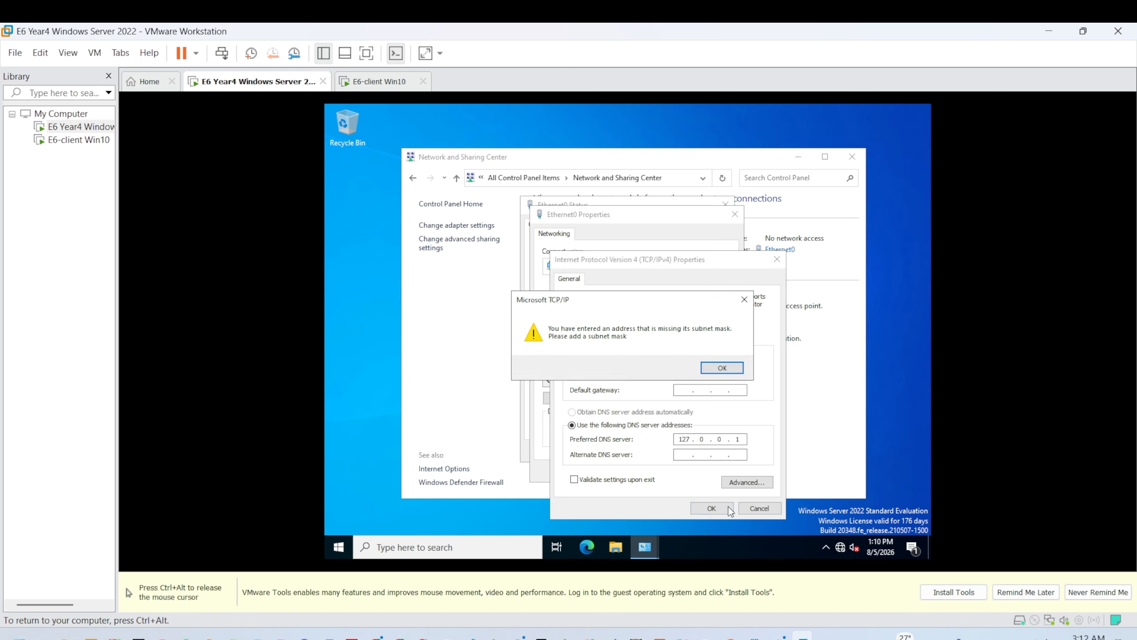
click(722, 367)
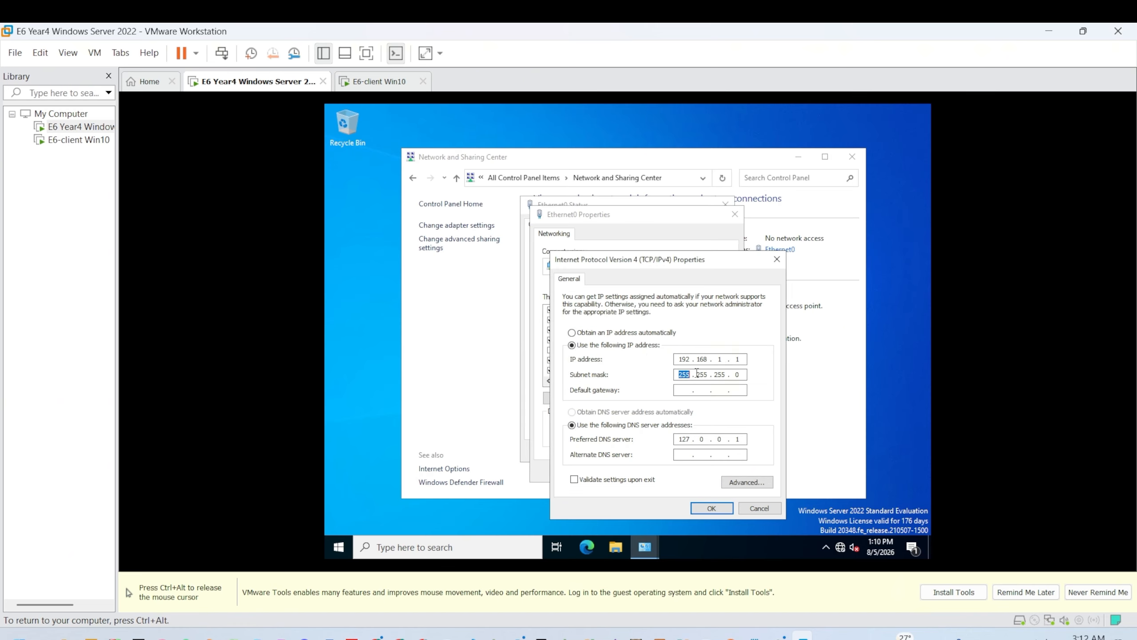
click(717, 508)
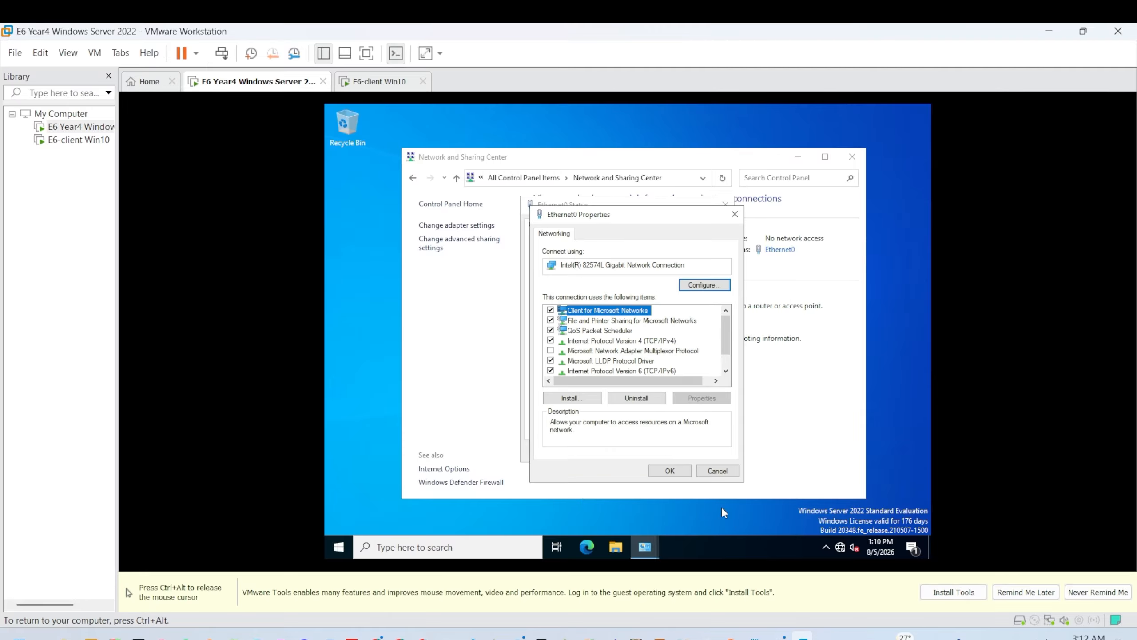
click(681, 470)
click(703, 453)
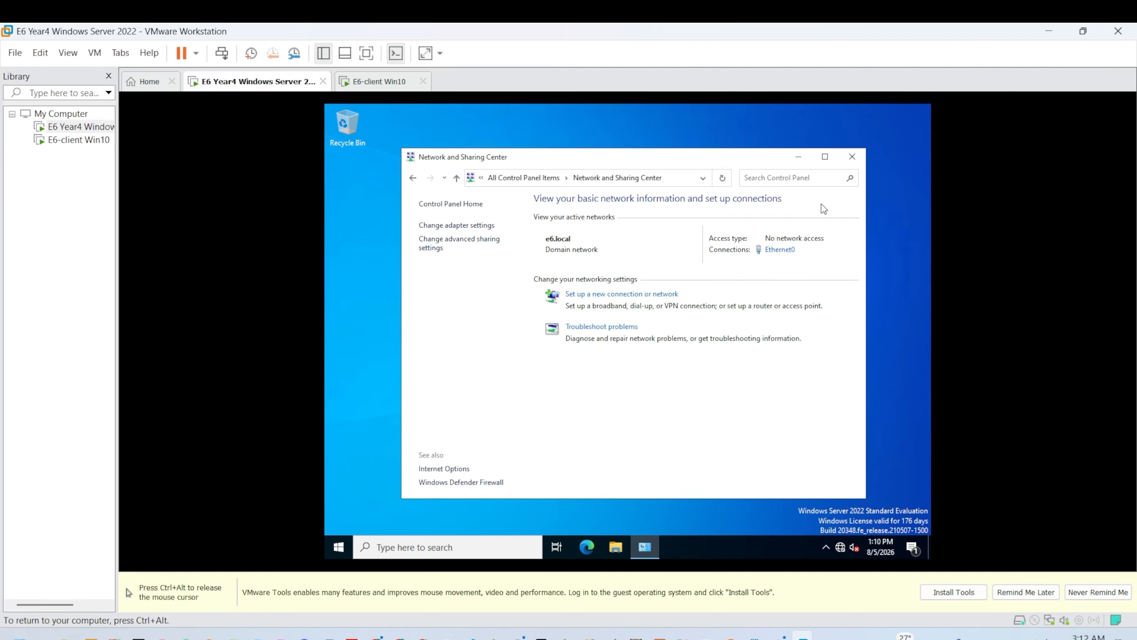
click(852, 157)
Step: Run ipconfig in an administrator command prompt and highlight IPv4 192.168.1.1, mask 255.255.255.0
key(super+r)
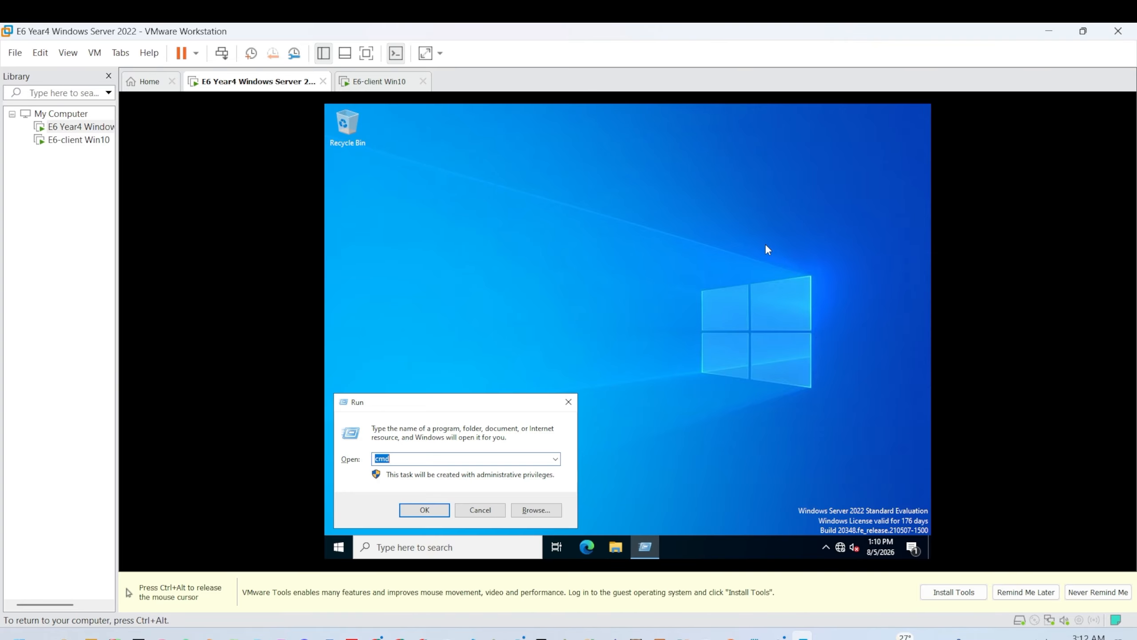
key(Return)
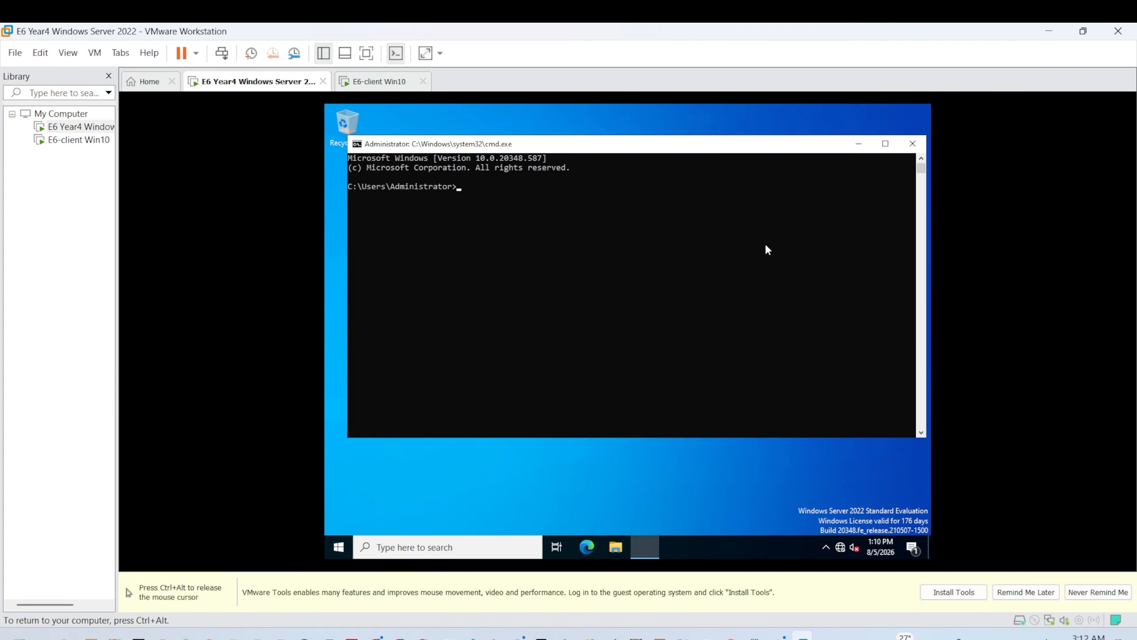
text(ipconfig)
key(Return)
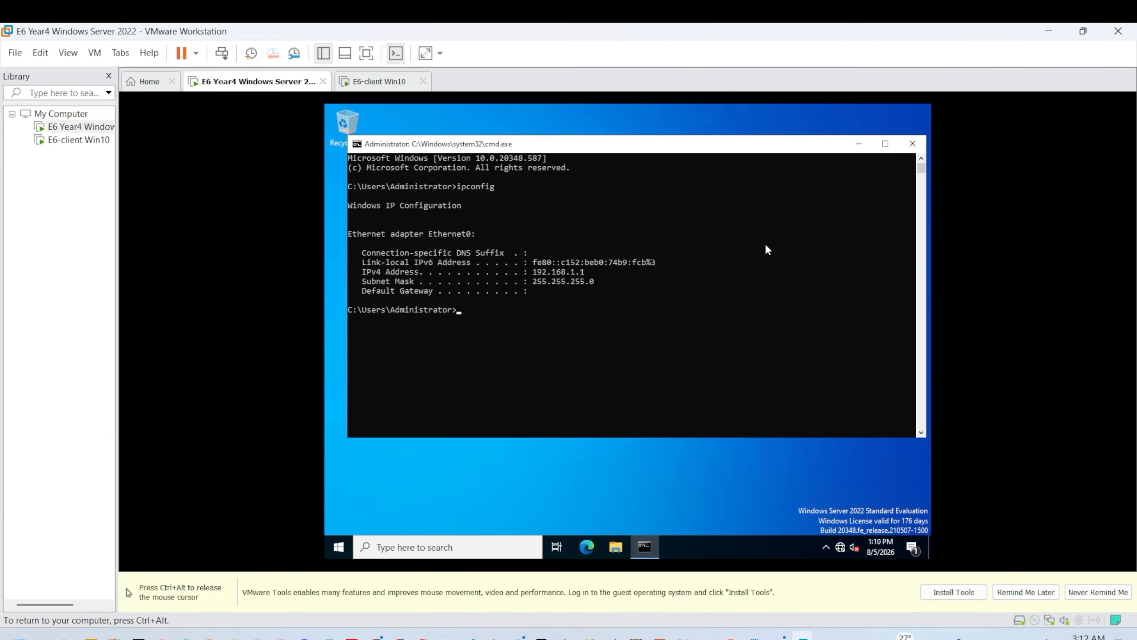
mouse_move(568, 271)
mouse_down()
mouse_move(586, 269)
mouse_move(510, 289)
mouse_move(567, 272)
mouse_up()
Step: Close the server's command prompt and switch to the E6-client Win10 VM
click(913, 143)
right_click(601, 193)
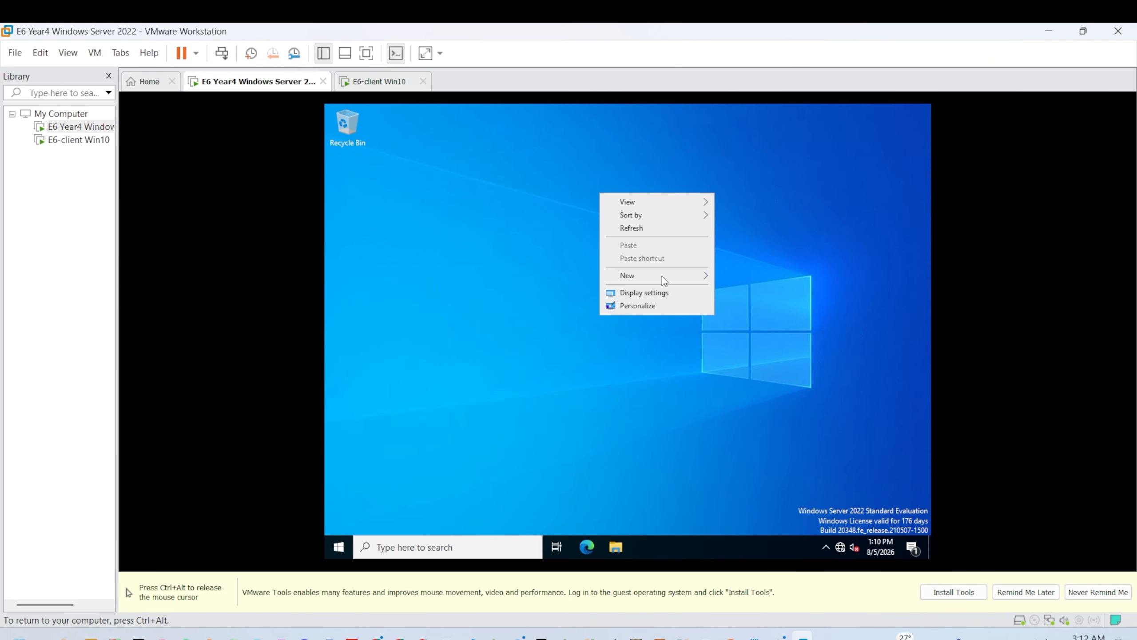
click(658, 226)
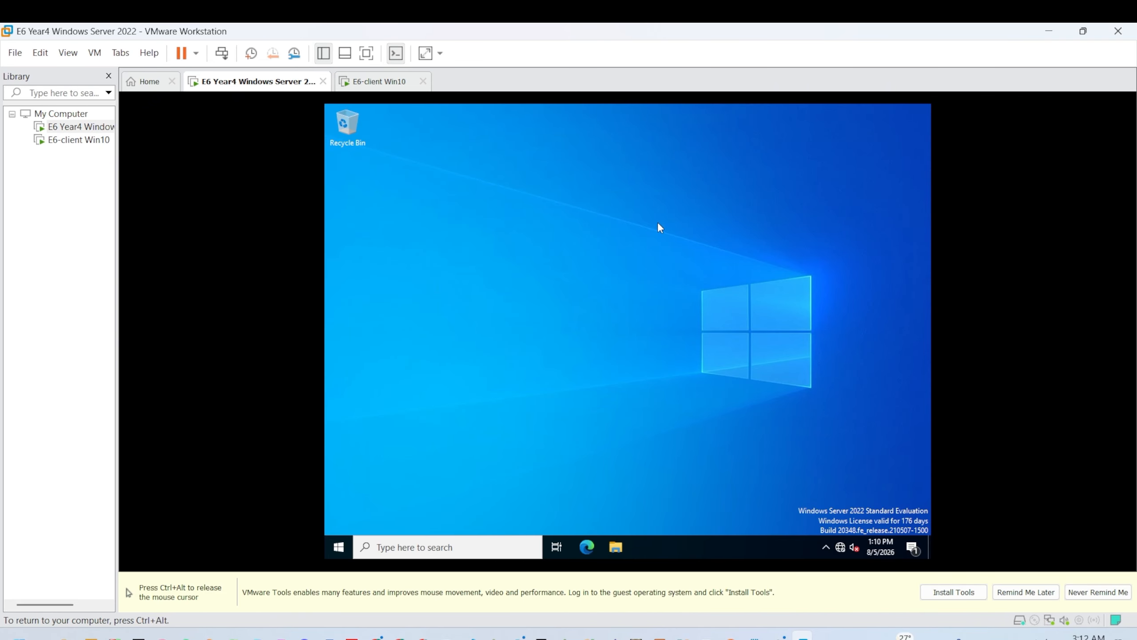
key(ctrl+alt)
click(358, 86)
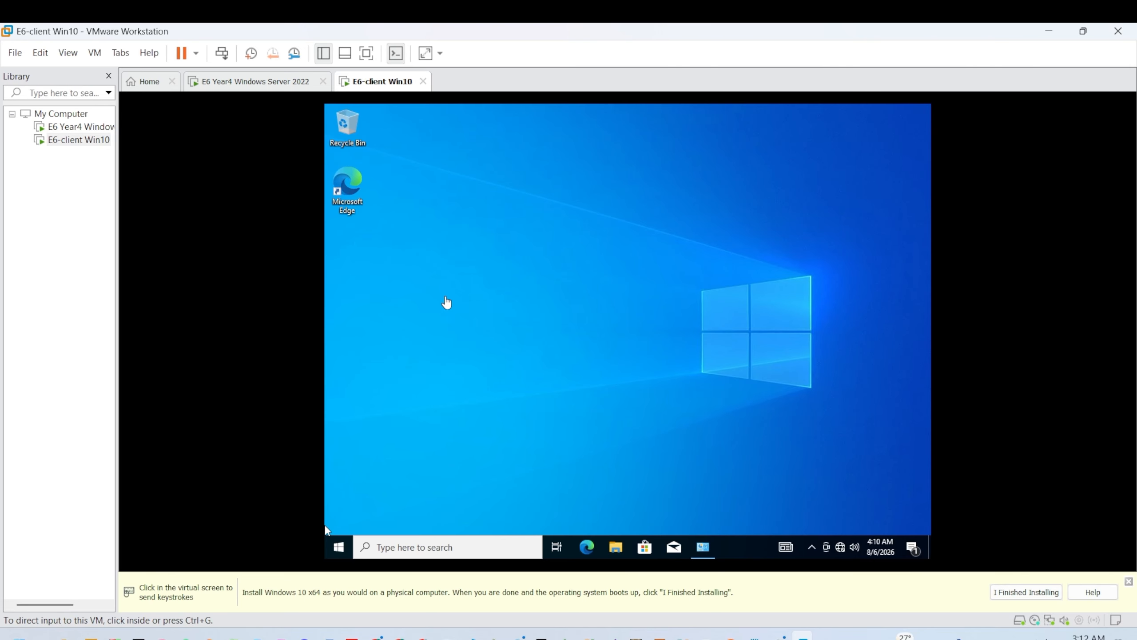
click(510, 347)
right_click(518, 278)
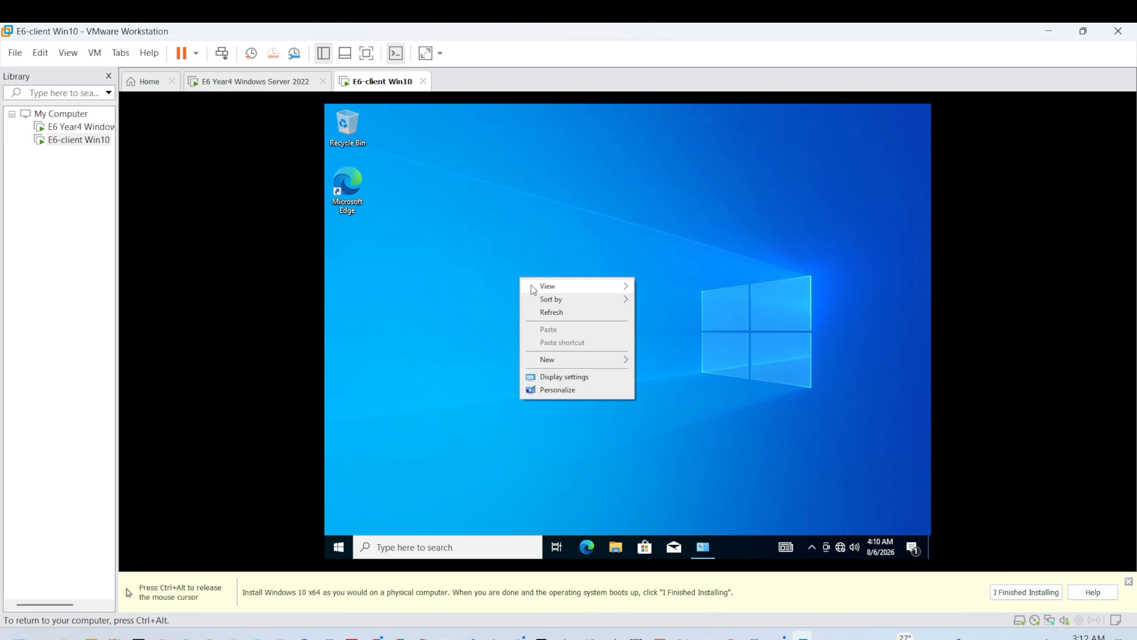
click(549, 309)
Step: From the client's command prompt, run ping 192.168.1.1 and get replies
key(super+r)
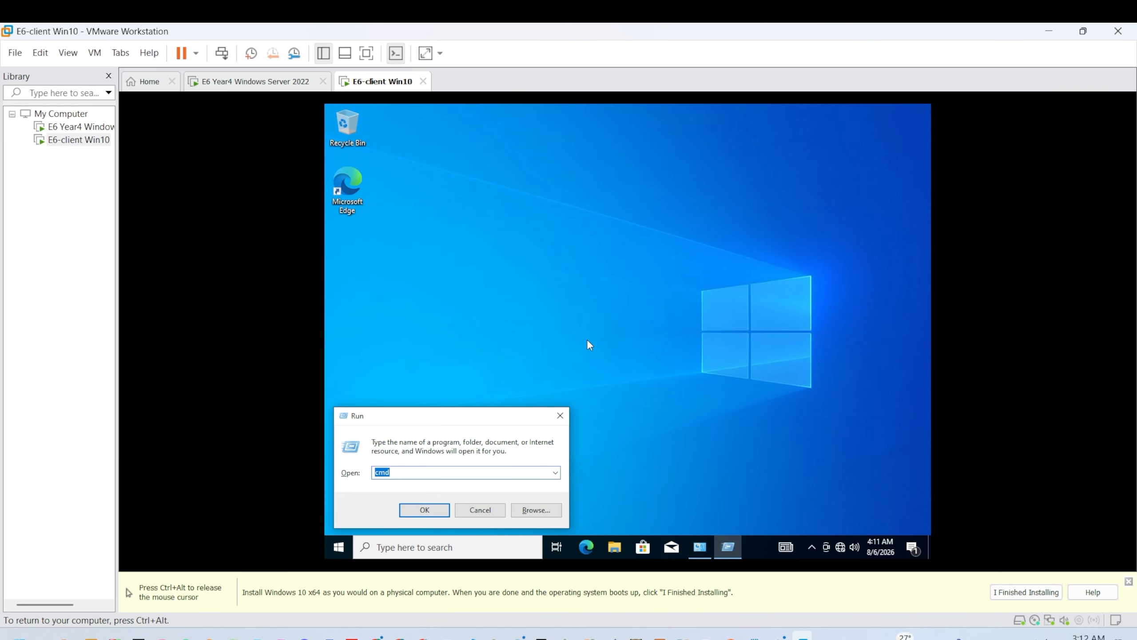
key(Return)
text(ping)
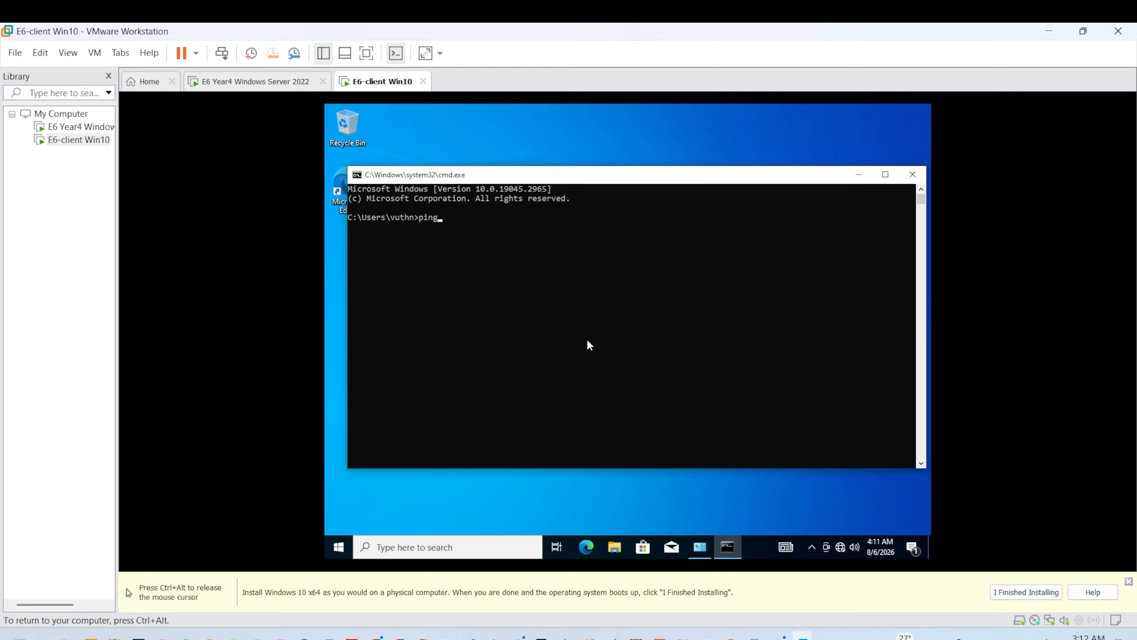
text( 192.168.1.1)
key(Return)
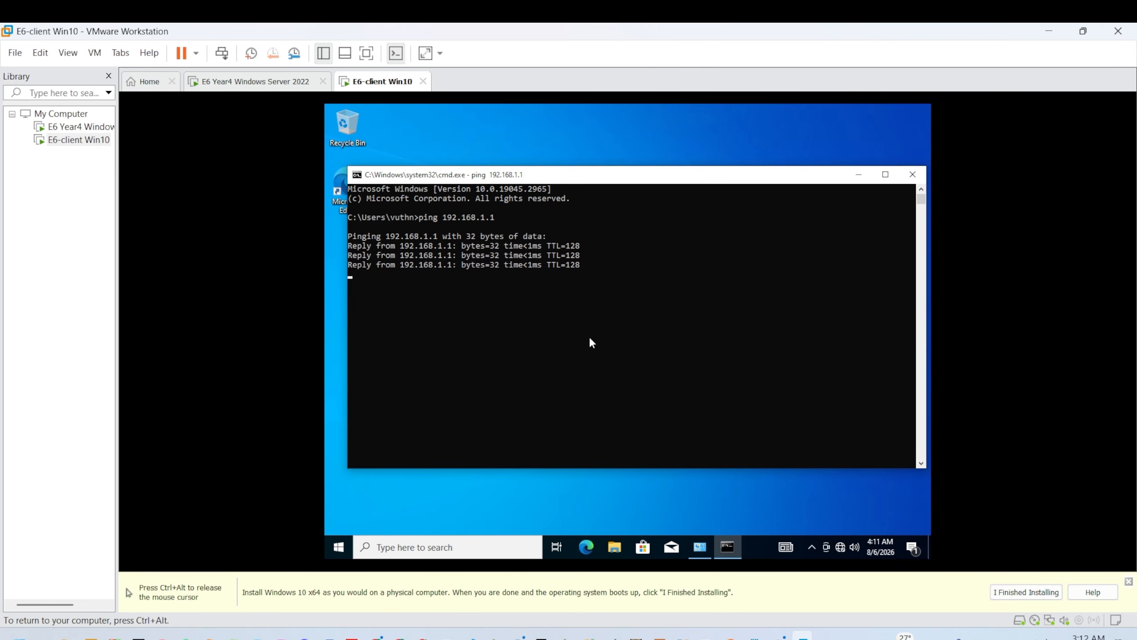
Step: Close the client's command prompt and return to the Windows Server 2022 VM
click(913, 174)
key(ctrl+alt)
click(286, 81)
Step: Focus the server VM and refresh its desktop
click(639, 193)
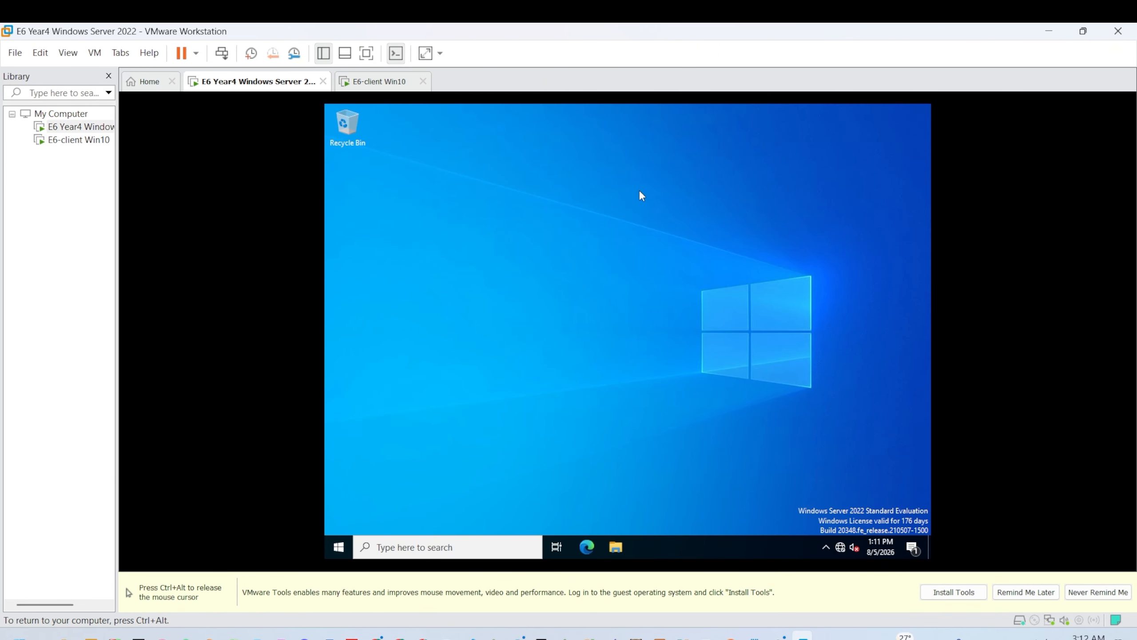
right_click(630, 184)
right_click(553, 187)
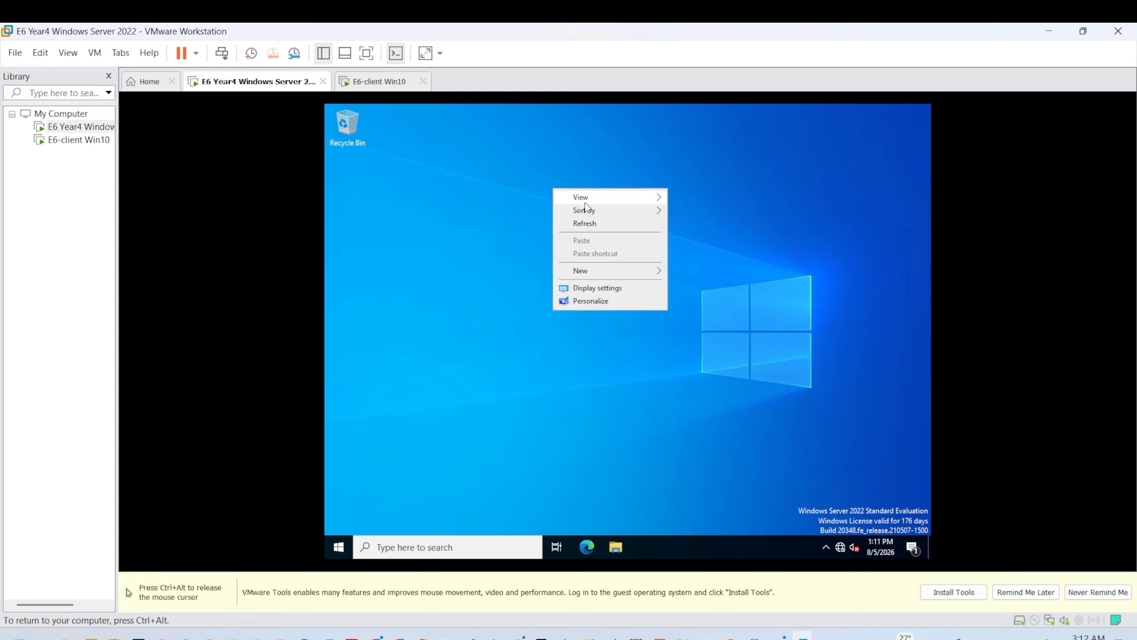
click(622, 222)
right_click(619, 215)
click(665, 252)
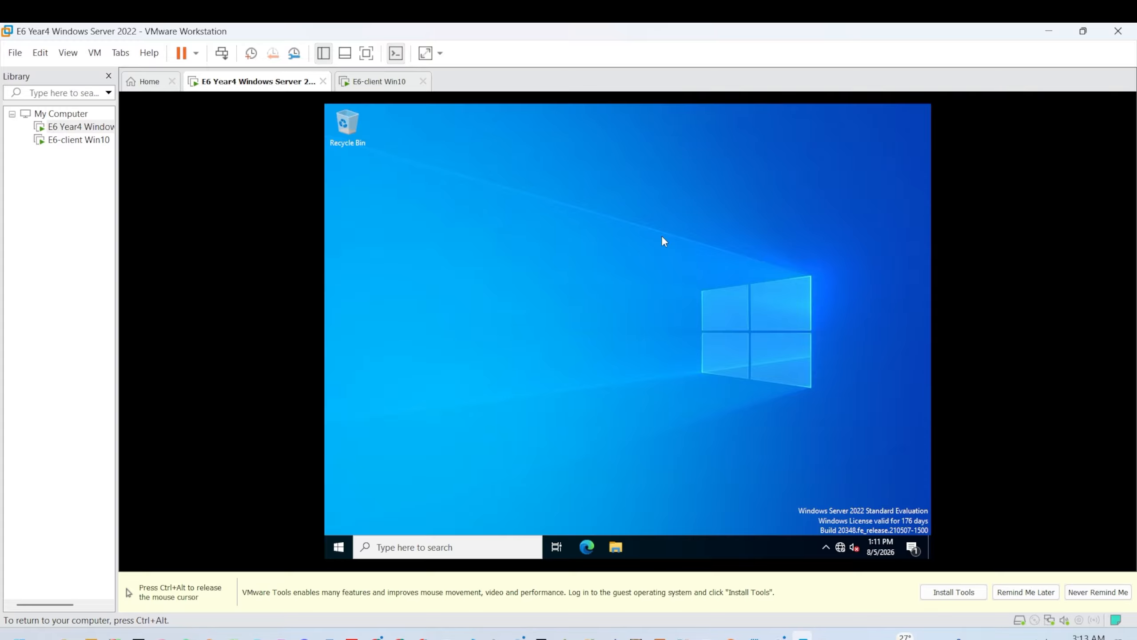
Step: Run ping 192.168.1.100 from the server, which times out, then go to the client VM
key(super+r)
key(Return)
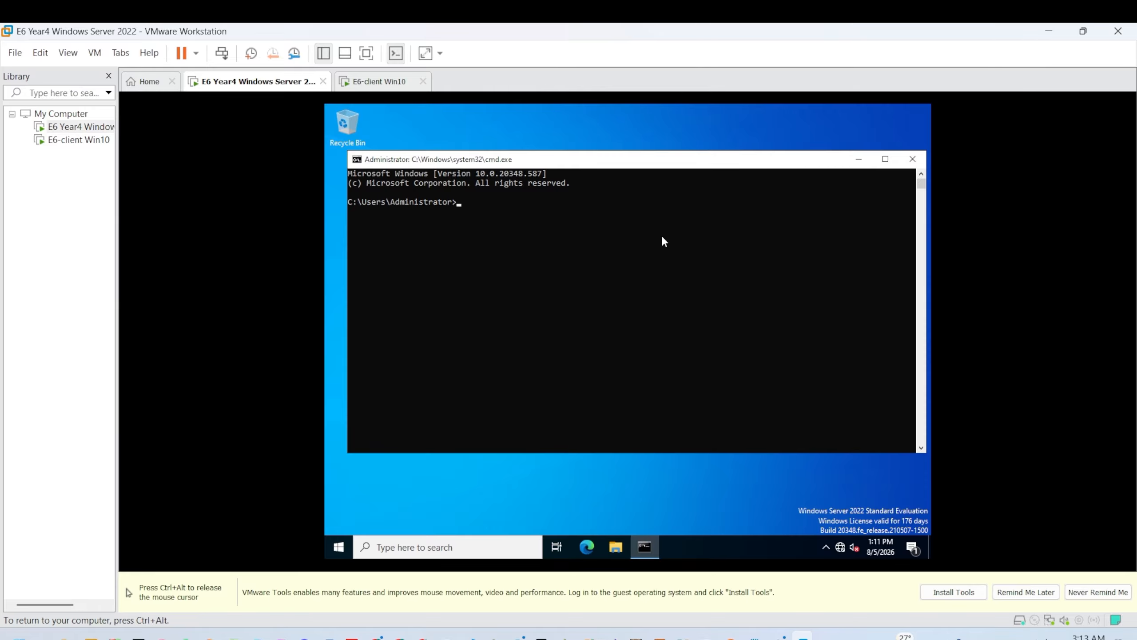
text(ping 192.168.1.100)
key(Return)
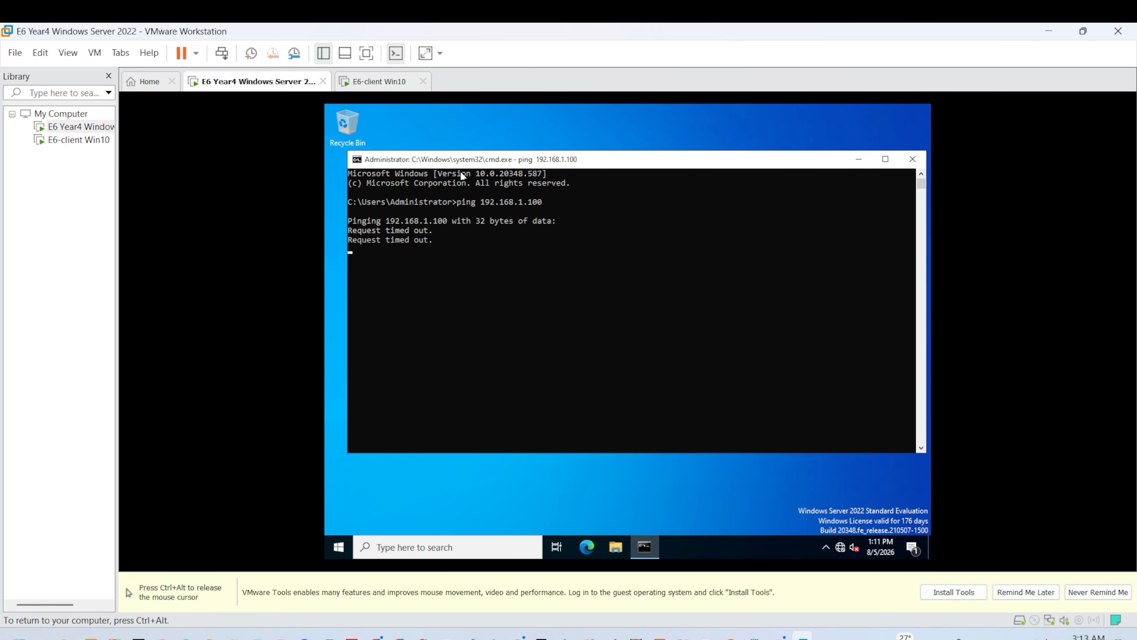
click(885, 159)
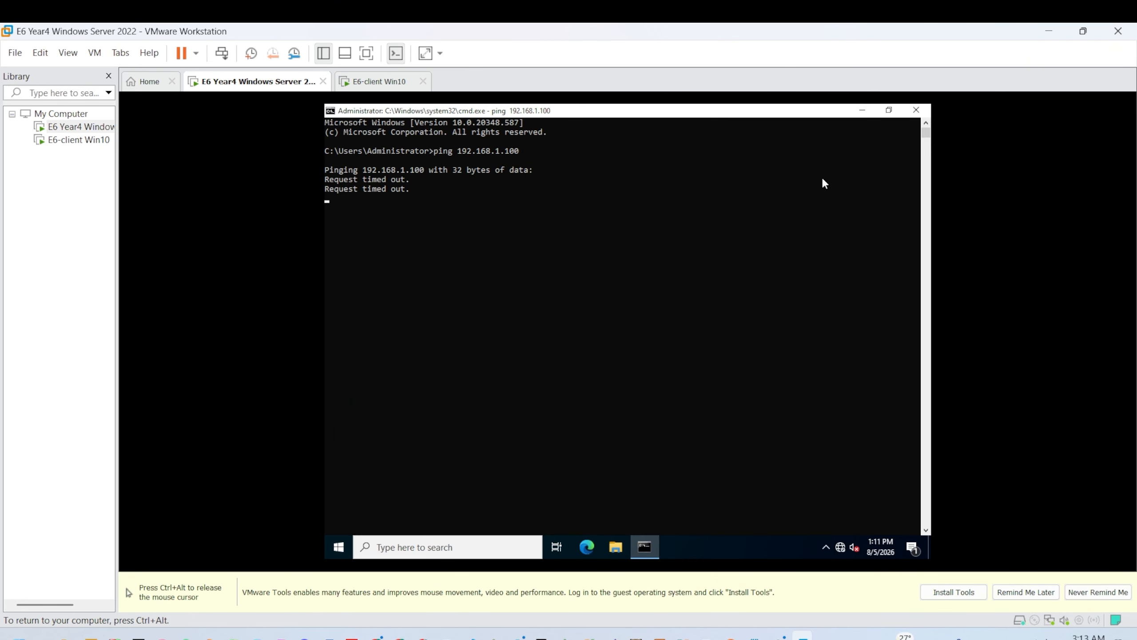
click(349, 79)
Step: Search 'fir' on the client to reach Windows Security's Firewall & network protection page
click(416, 244)
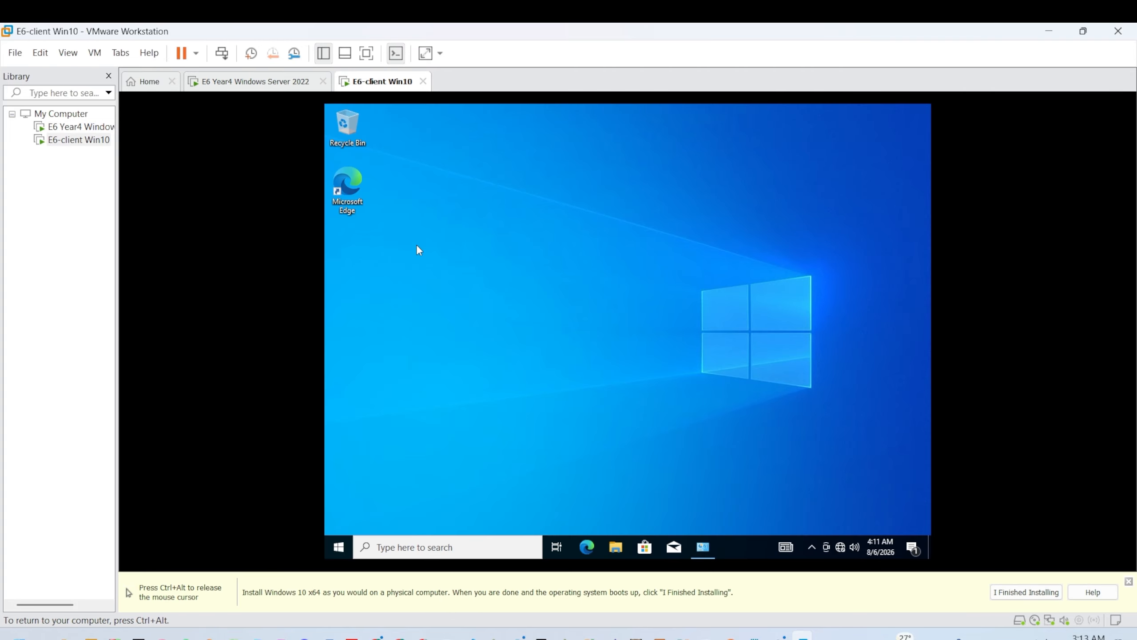
key(super)
text(fir)
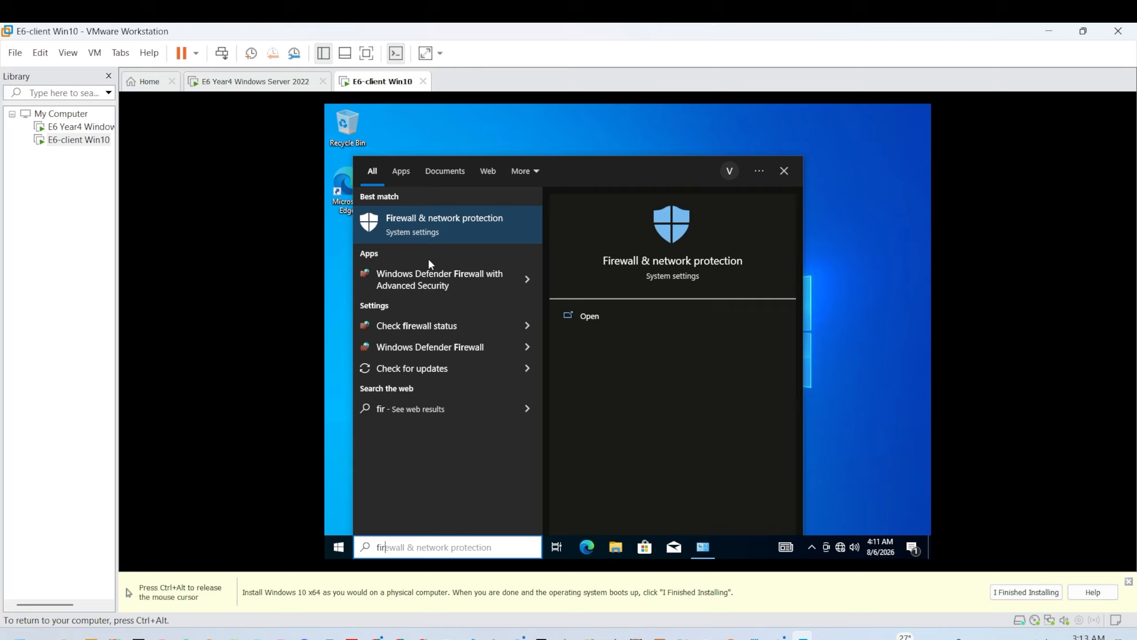
key(Return)
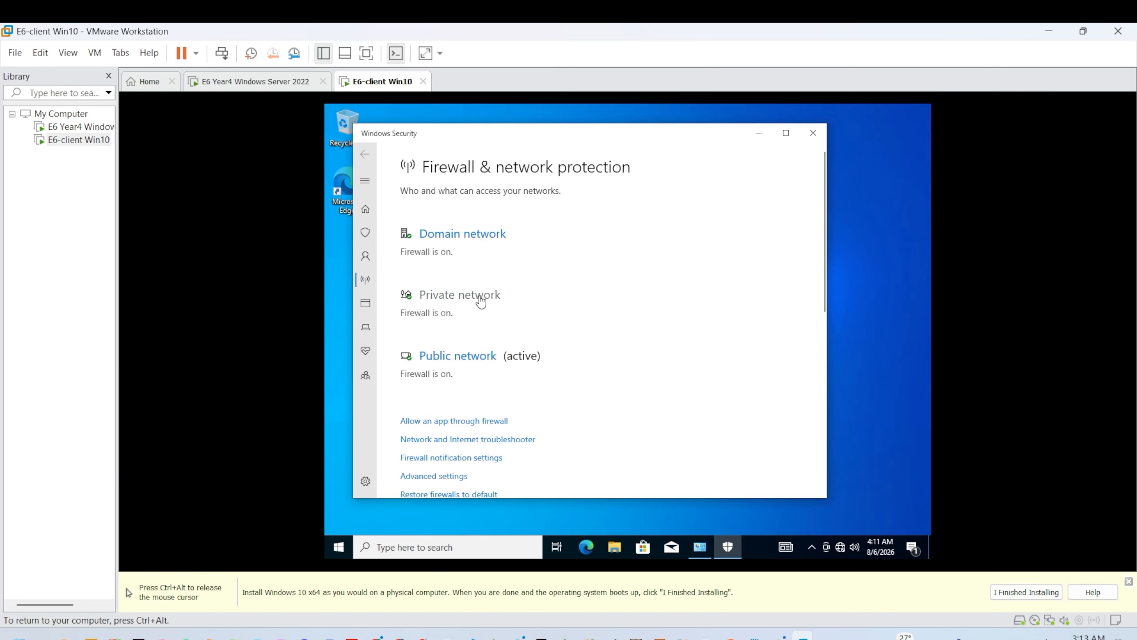
scroll(476, 306, down, 3)
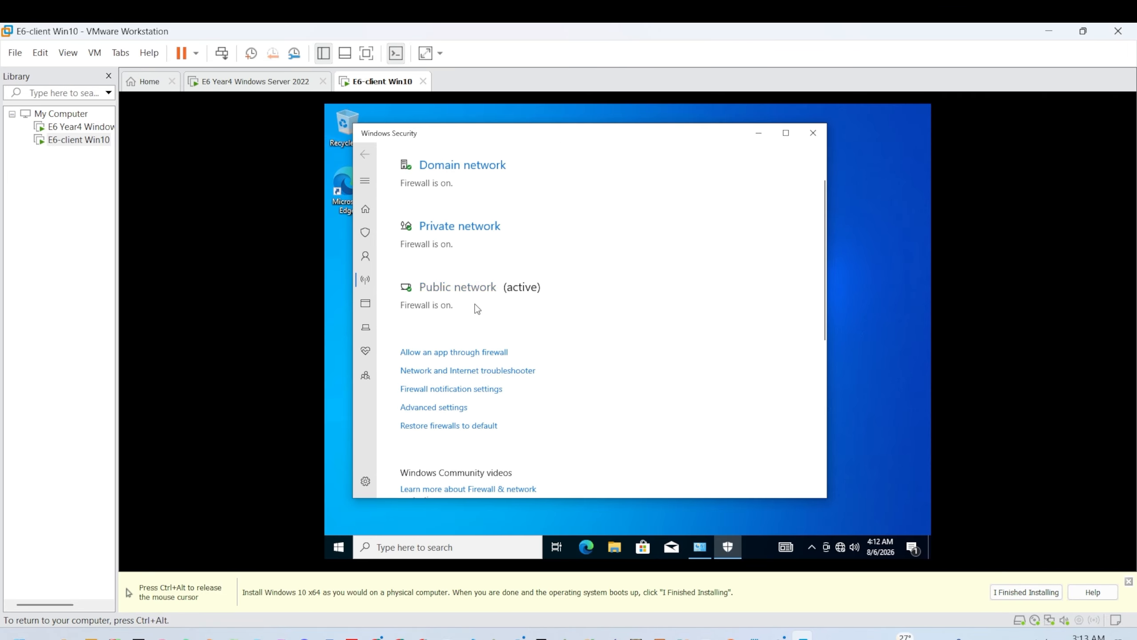
scroll(447, 294, up, 3)
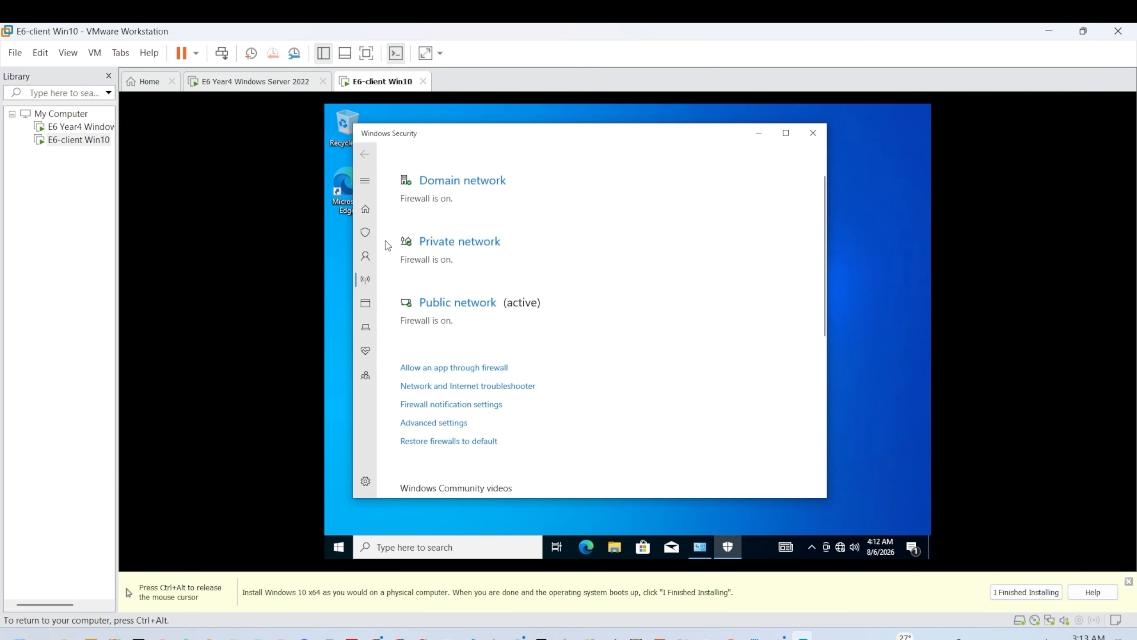
click(365, 233)
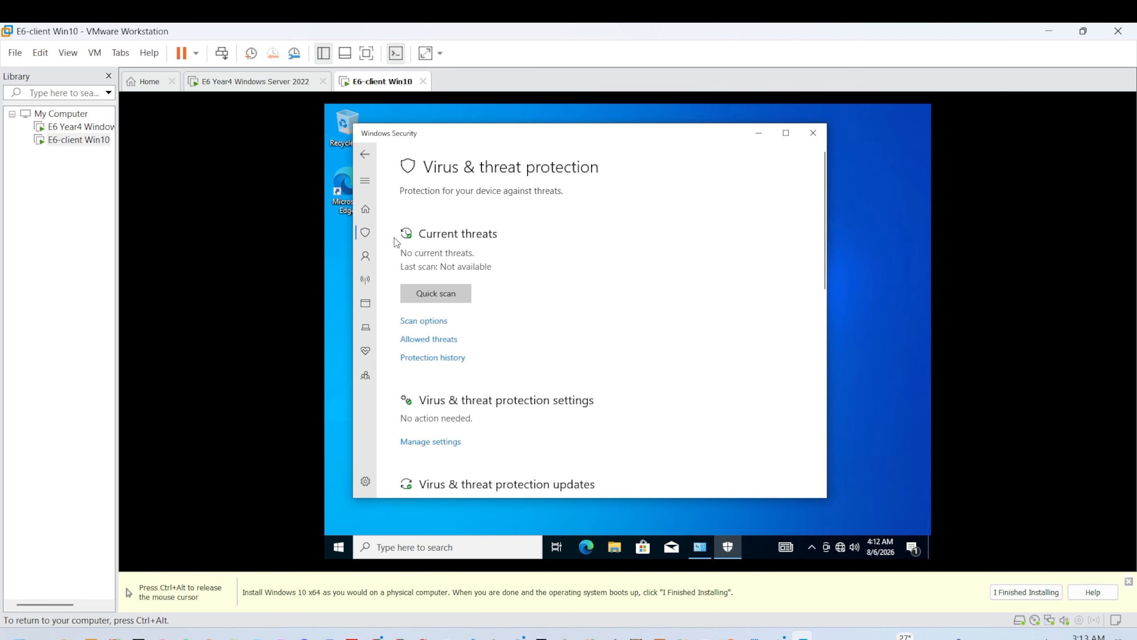
click(375, 217)
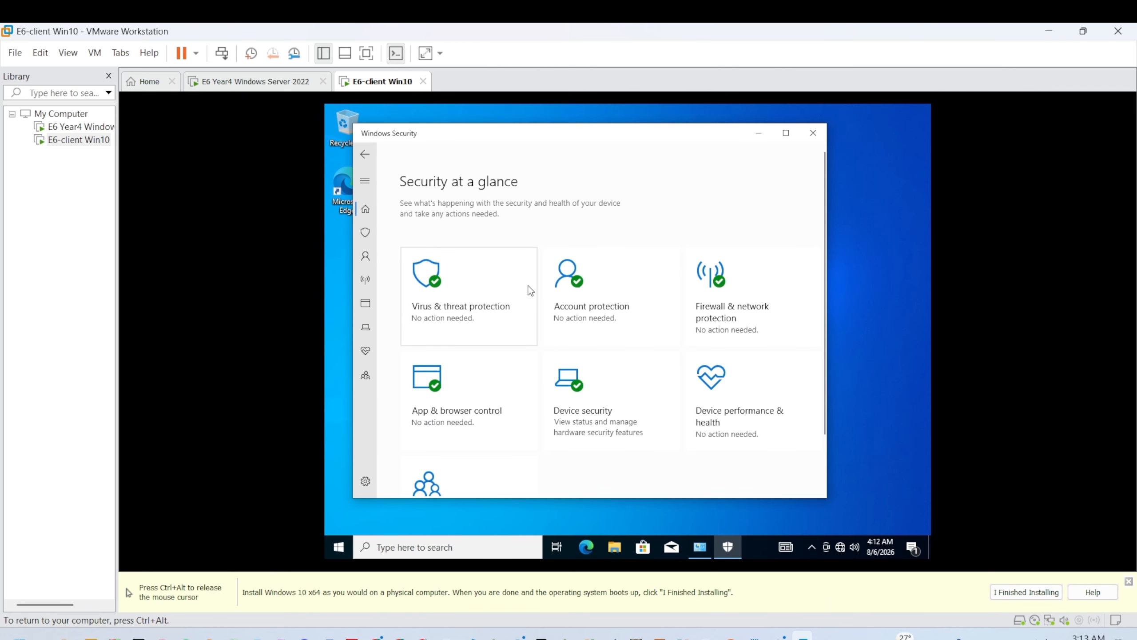
click(685, 262)
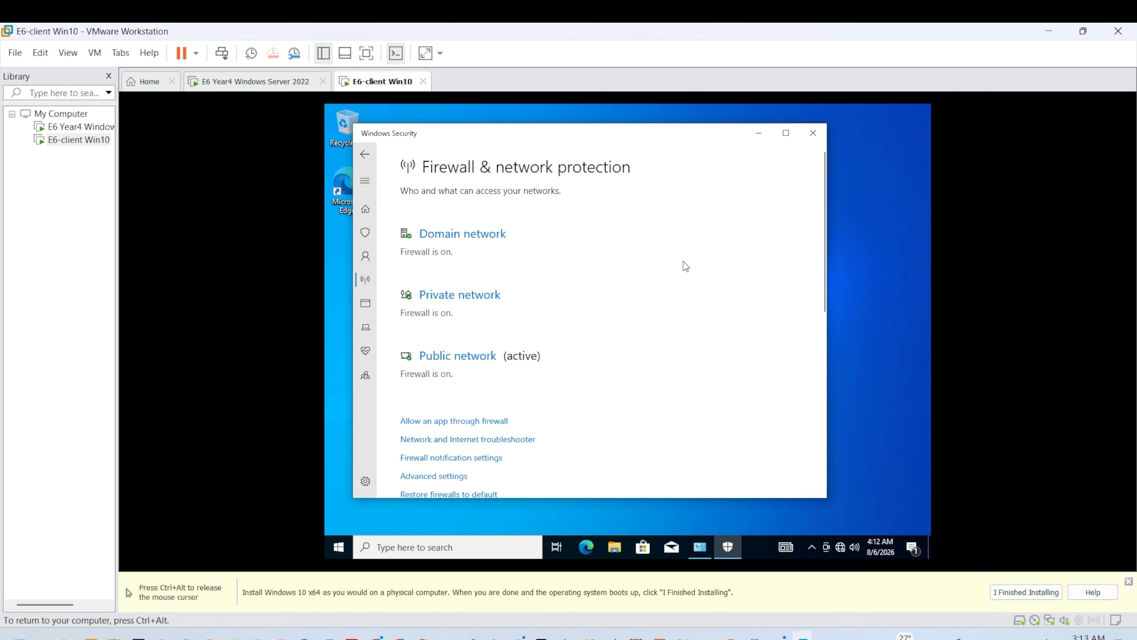
Step: Turn off Microsoft Defender Firewall for the private and domain networks, approving UAC
click(452, 296)
click(415, 370)
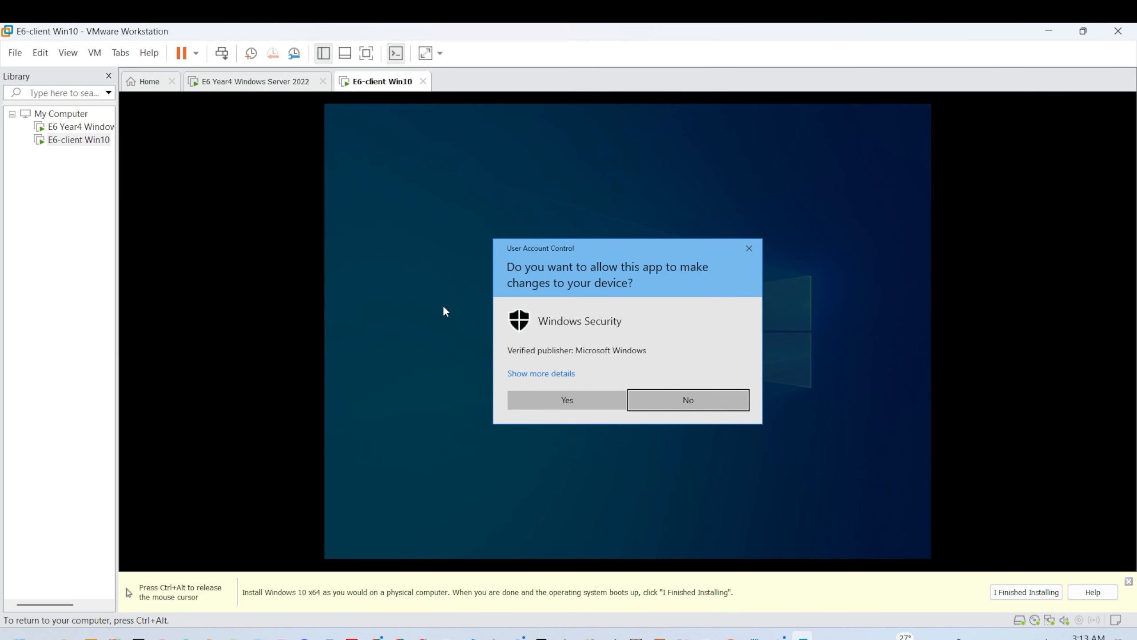
click(564, 404)
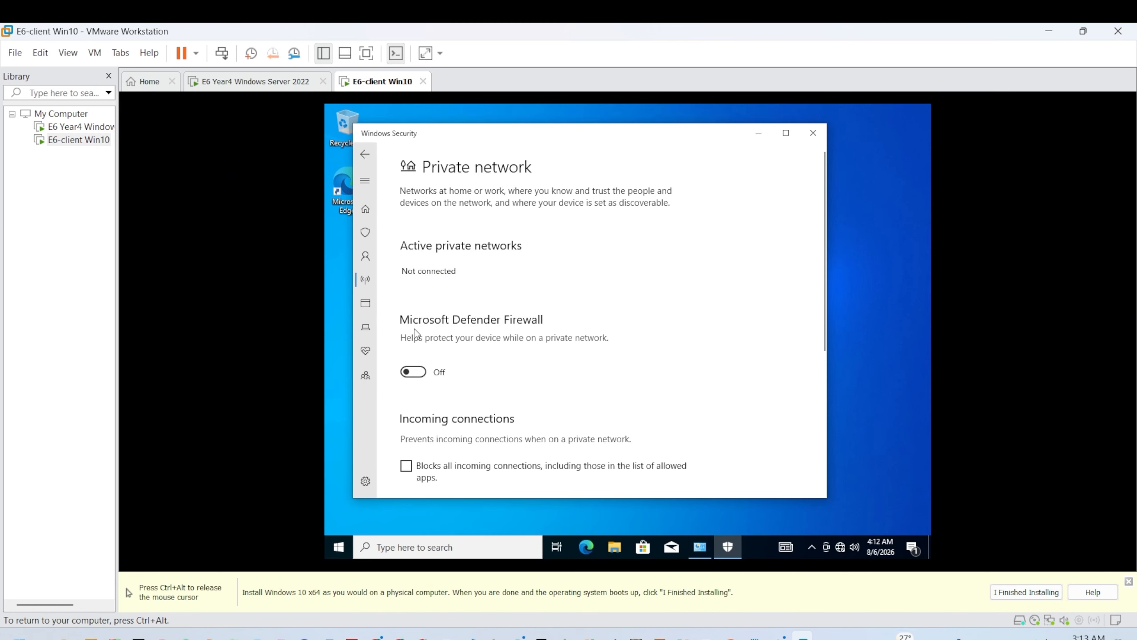
click(366, 279)
click(445, 235)
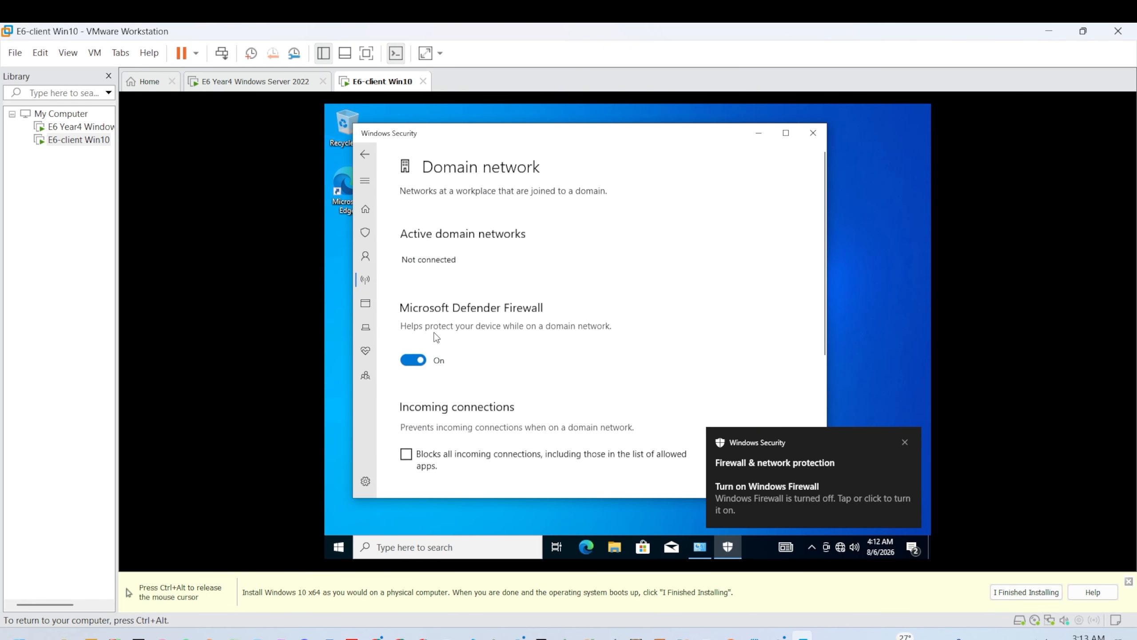
click(412, 360)
click(557, 396)
click(365, 279)
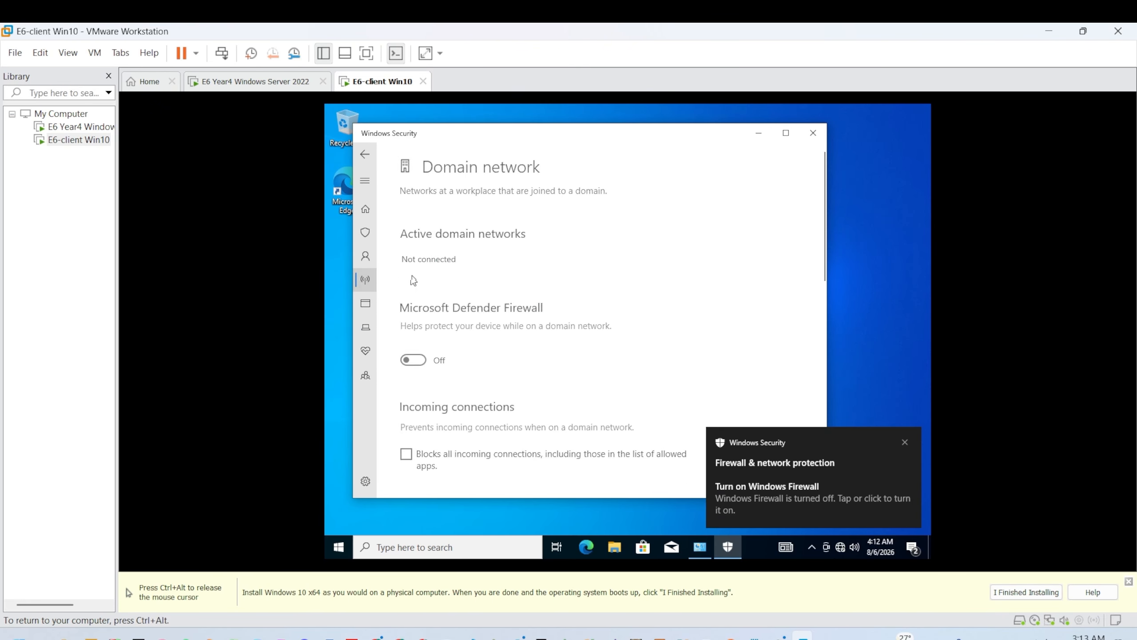
Step: Turn off the public network firewall too, then close Windows Security
scroll(439, 376, down, 6)
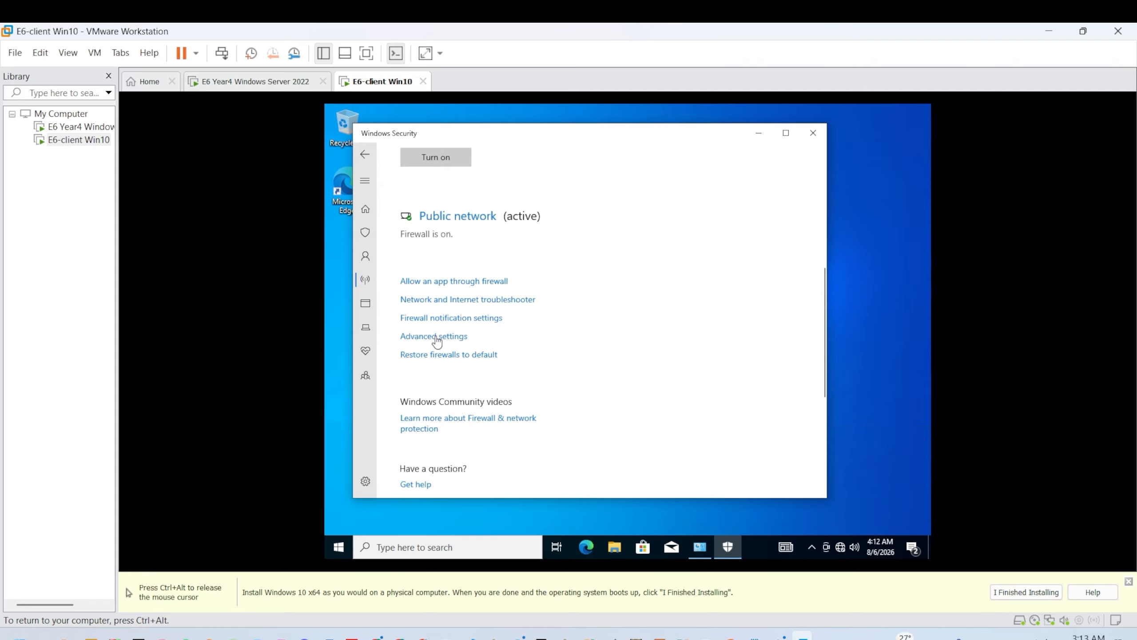
click(447, 228)
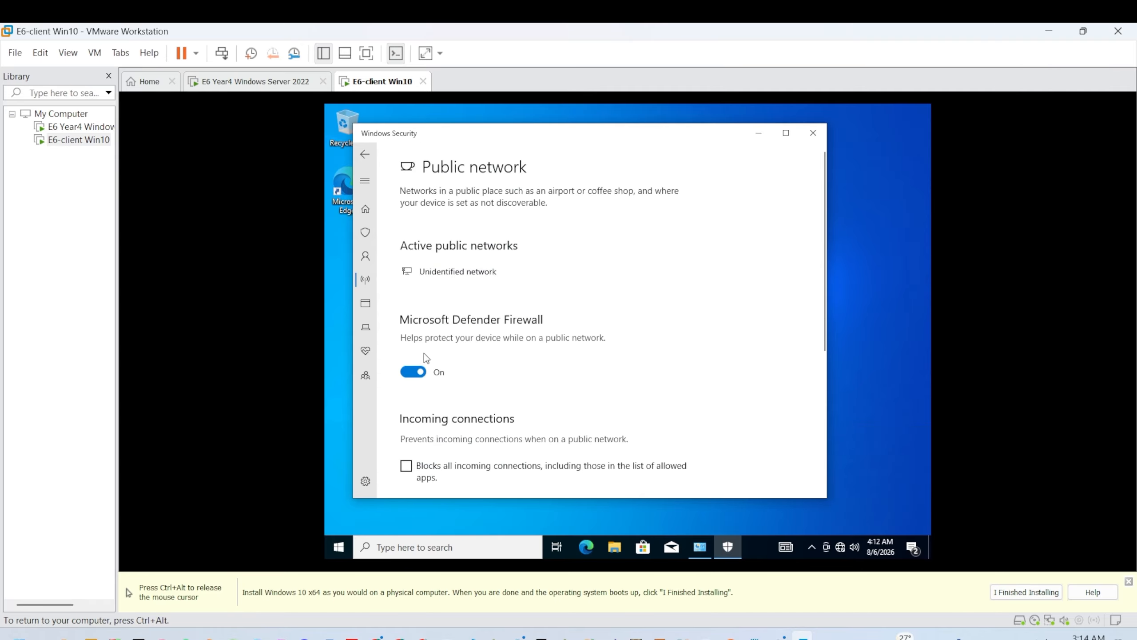
click(418, 374)
click(567, 400)
scroll(444, 281, down, 5)
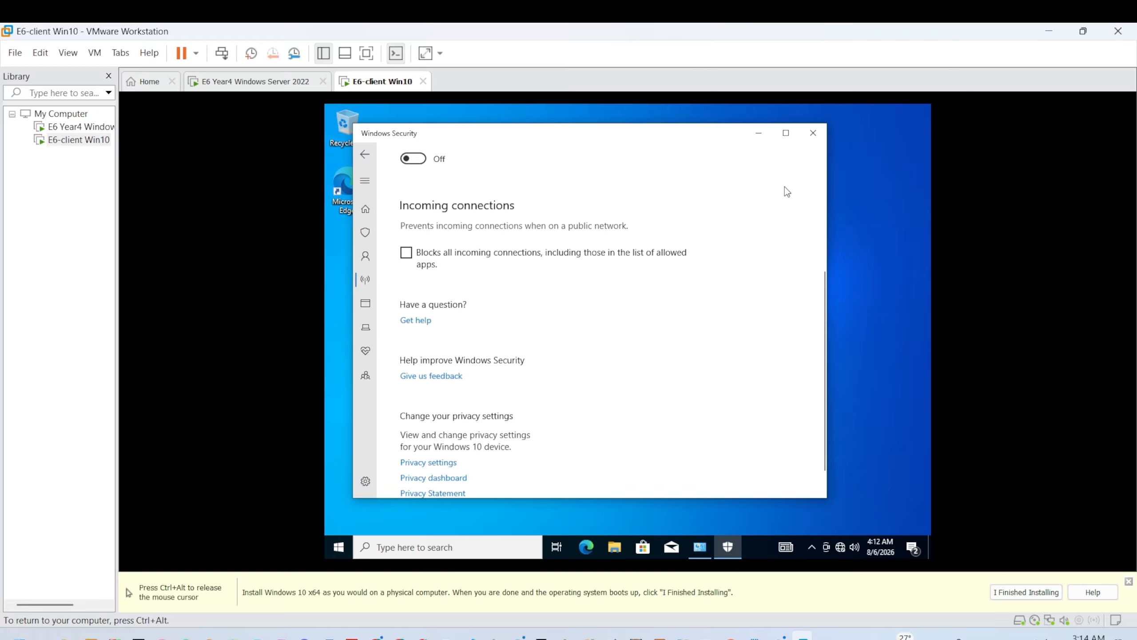
click(807, 132)
Step: Switch from the client to the Windows Server 2022 VM and refresh its desktop
right_click(514, 170)
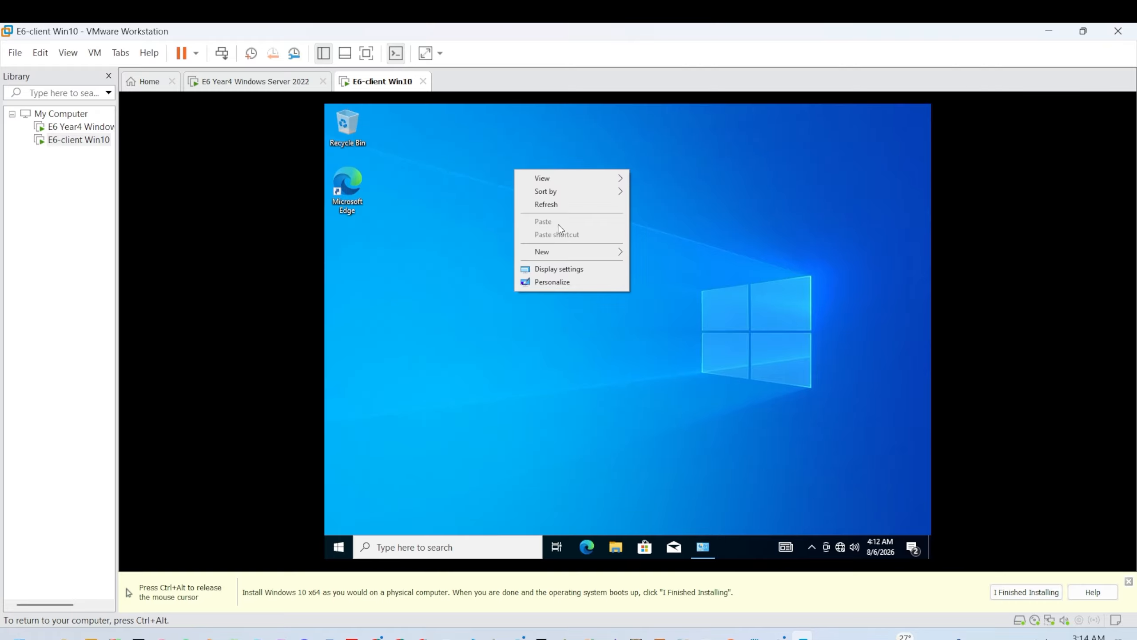
click(550, 205)
right_click(551, 200)
click(584, 240)
right_click(575, 219)
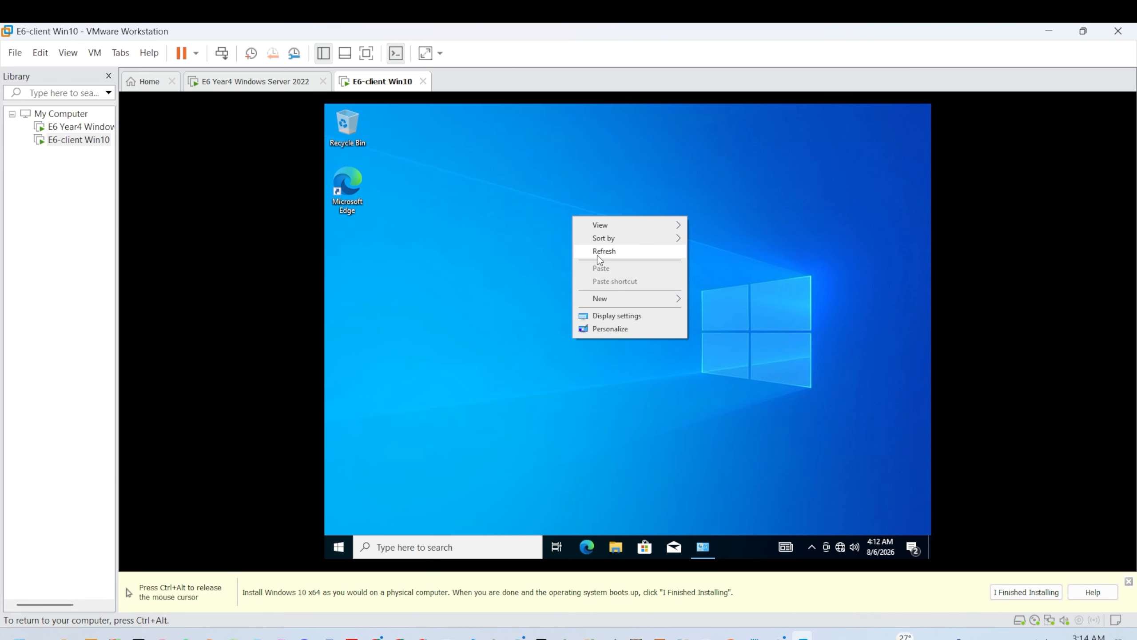
key(ctrl+alt)
click(242, 89)
click(463, 286)
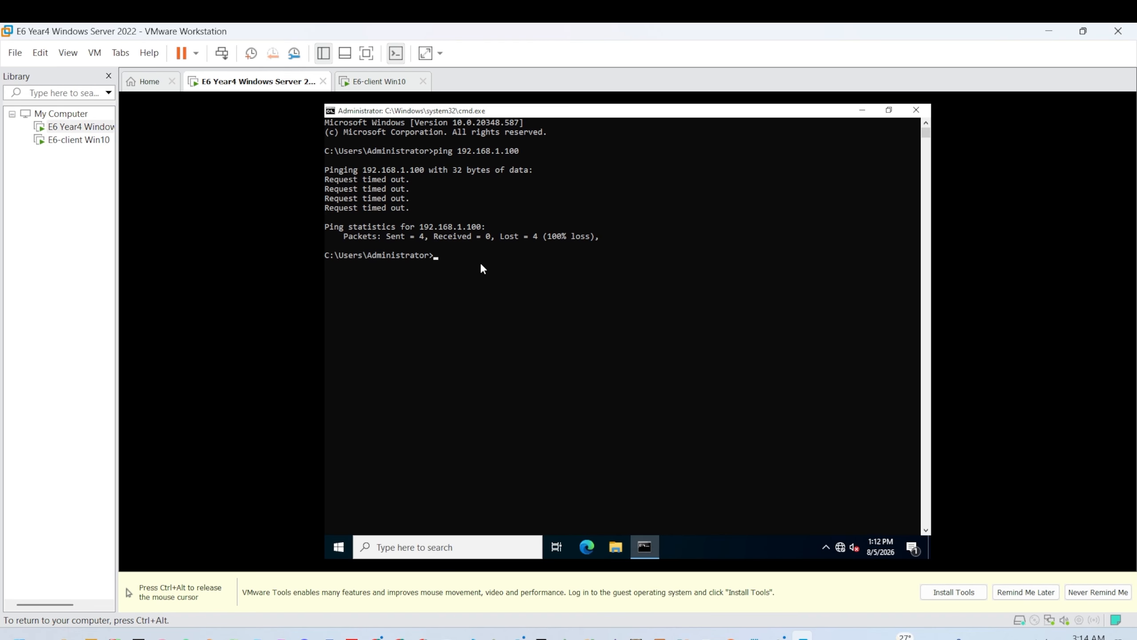
click(862, 109)
right_click(595, 262)
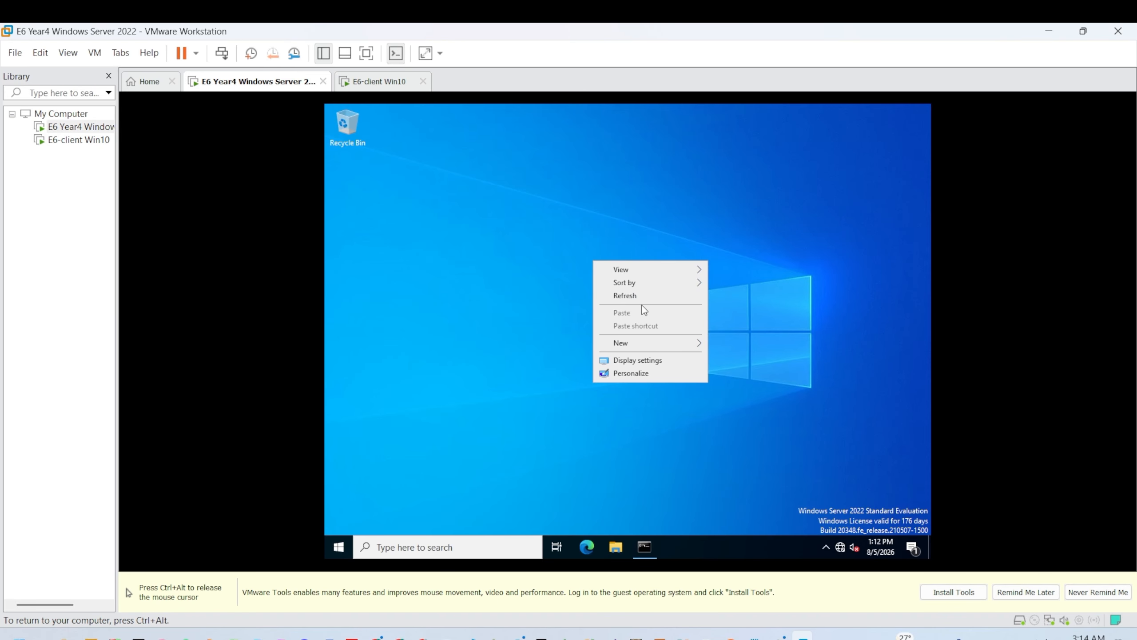
key(ctrl+alt)
click(322, 96)
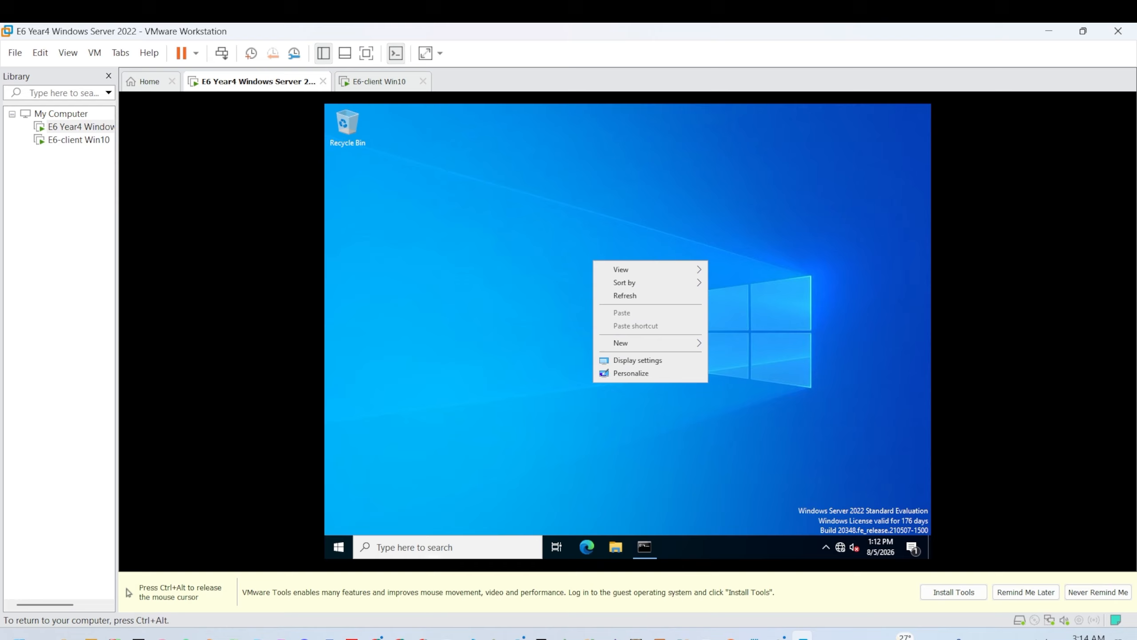
click(625, 296)
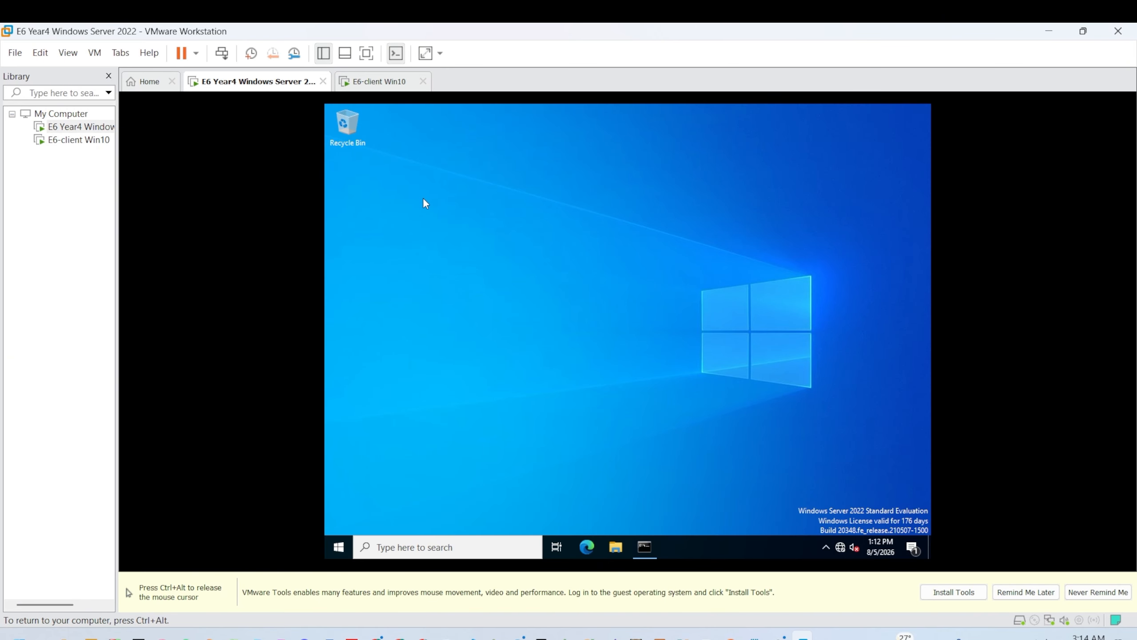
Step: Restore the command prompt, rerun ping 192.168.1.100 for 4 replies with 0% loss, and close it
key(super)
click(555, 224)
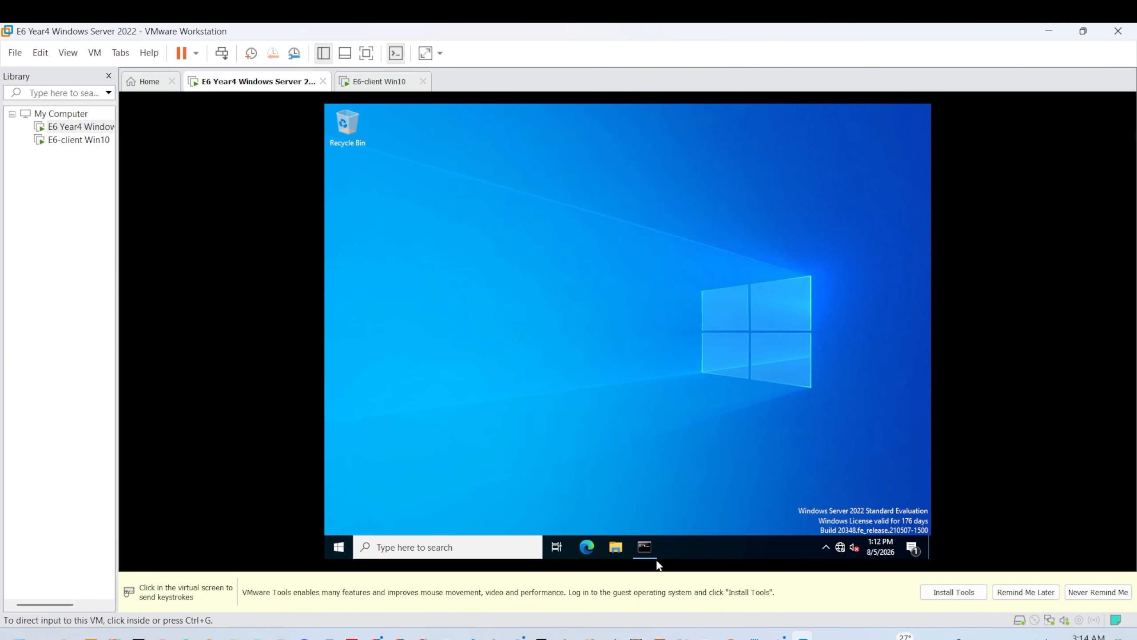
click(645, 548)
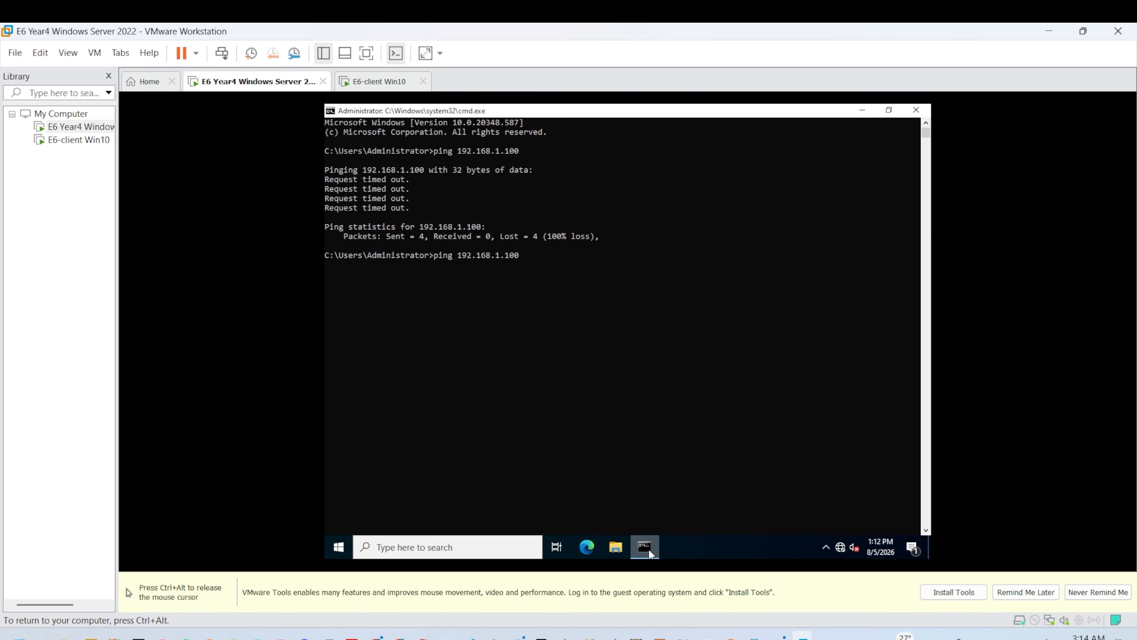
key(Return)
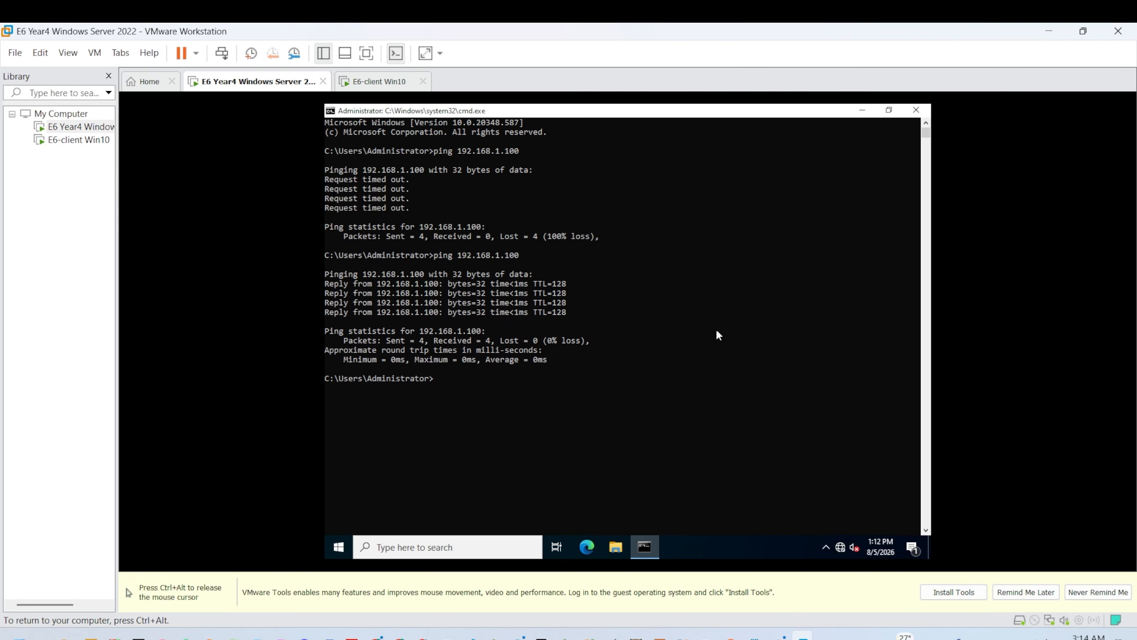
click(916, 110)
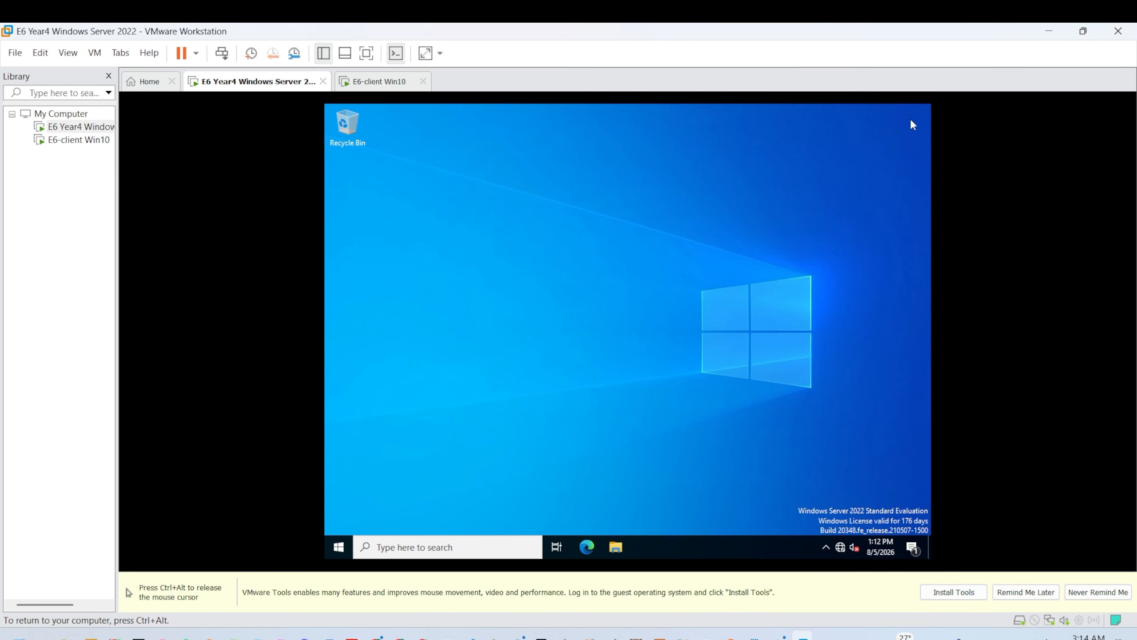
Step: Return to the server VM after a brief client tab switch and refresh its desktop
key(ctrl+alt)
click(372, 82)
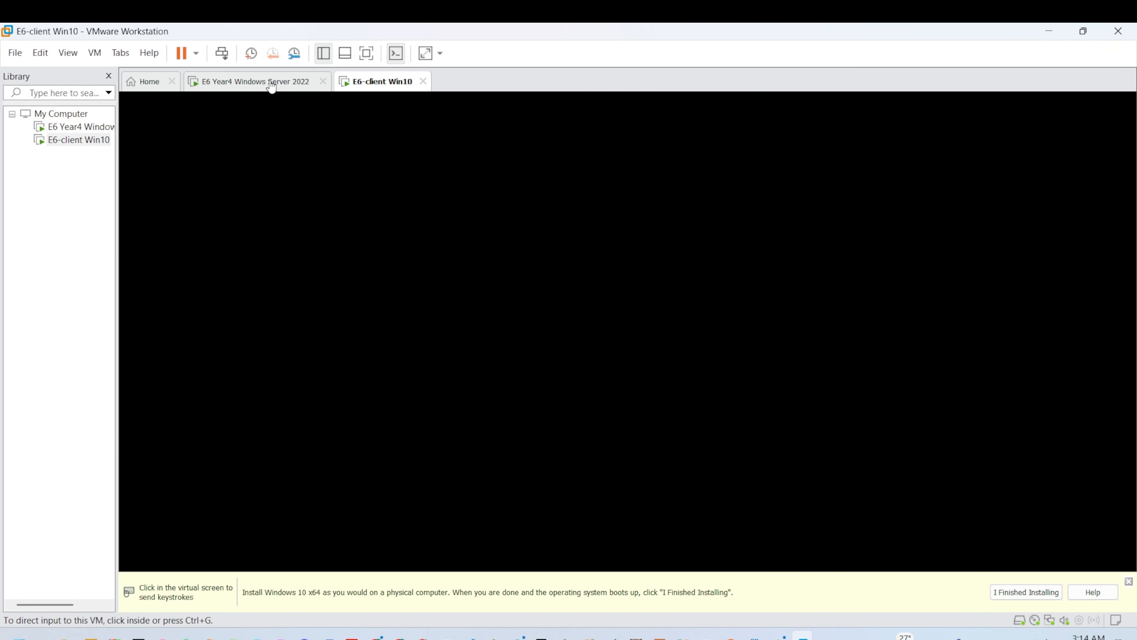
click(269, 82)
click(373, 107)
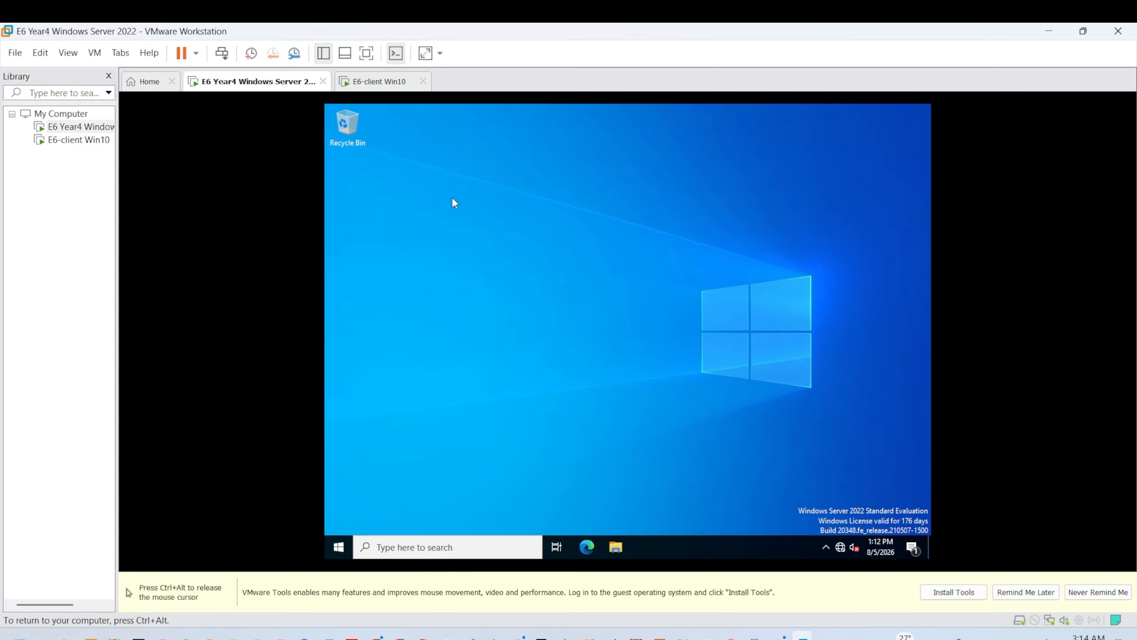
right_click(452, 197)
click(481, 232)
right_click(462, 200)
click(486, 235)
Step: Refresh the server desktop, then open and close Server Manager
right_click(395, 213)
click(467, 248)
key(super)
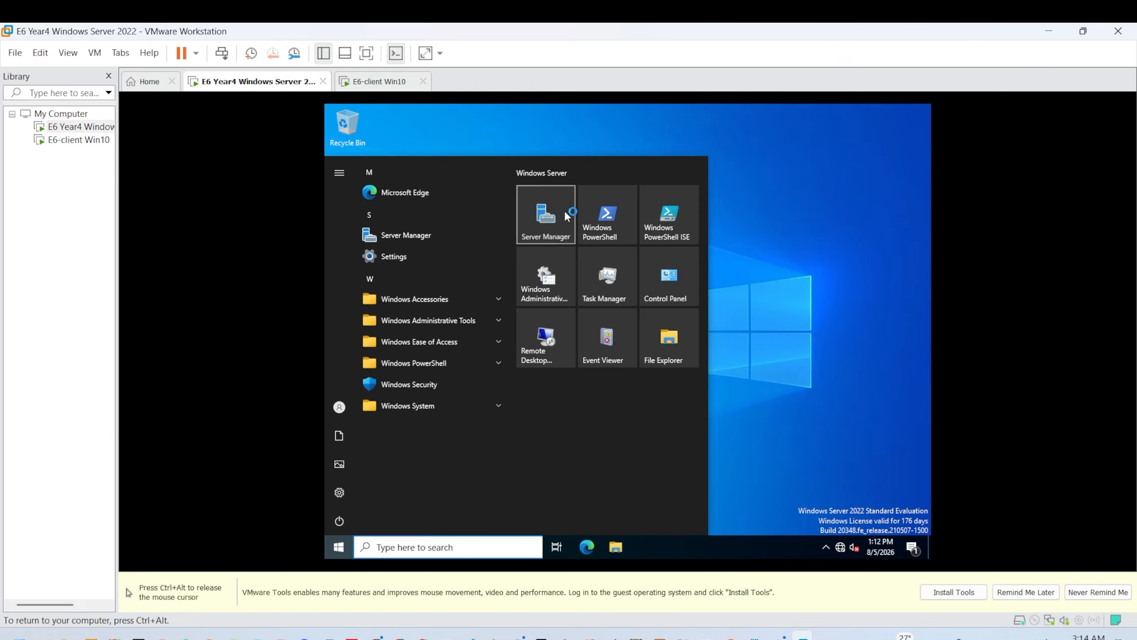
click(566, 217)
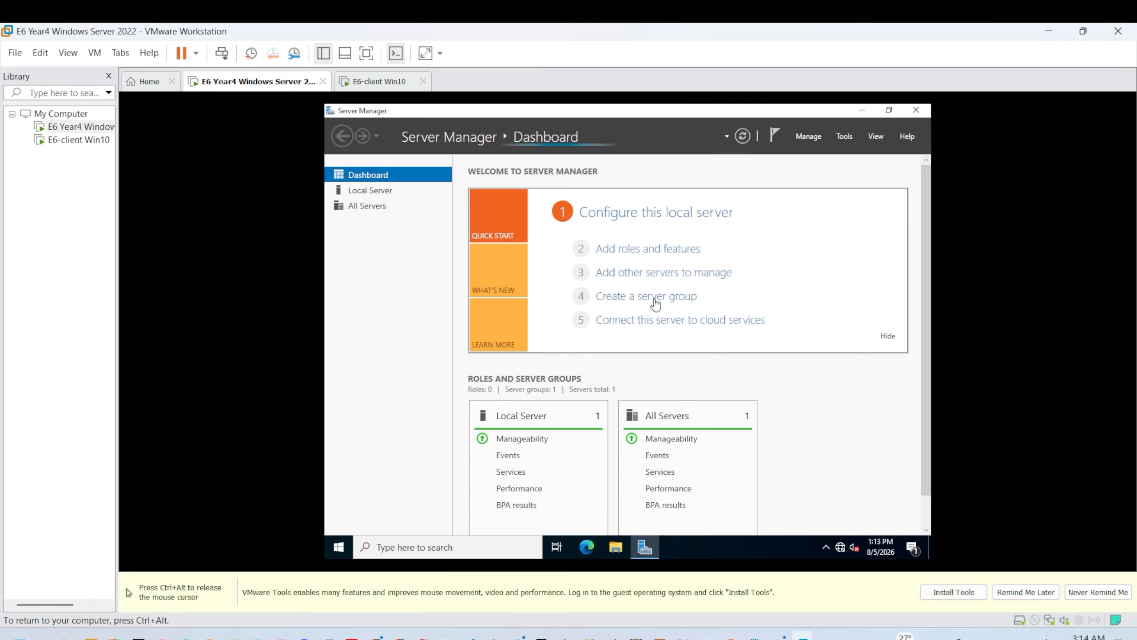
click(915, 110)
Step: Open Active Directory Users and Computers and view e6.local's empty Computers container
key(super)
text(ac)
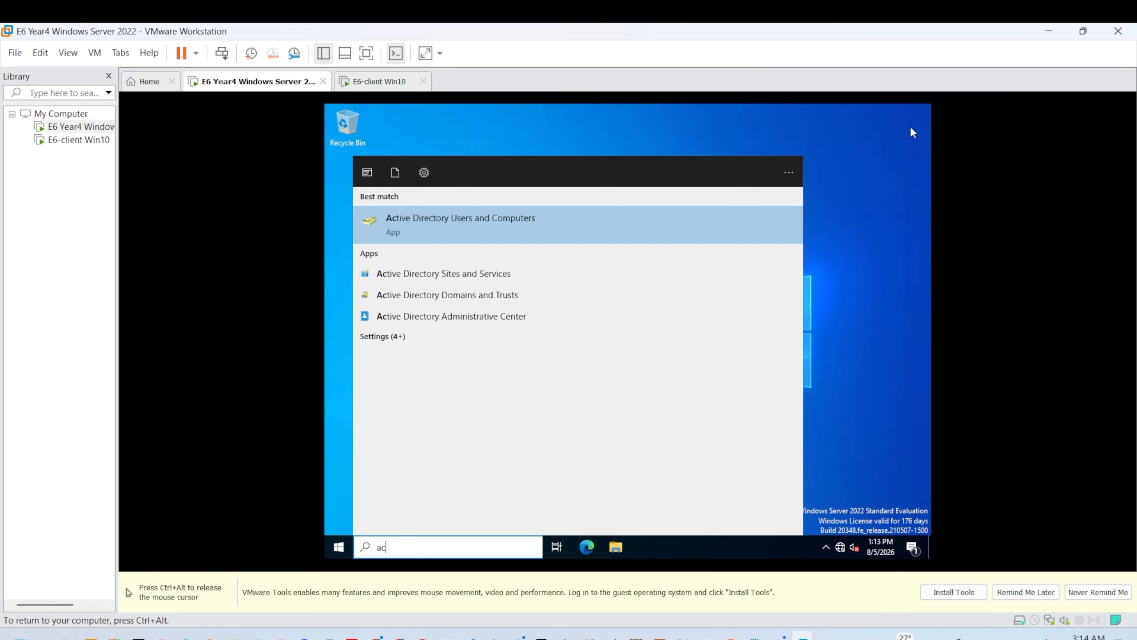
text(i)
key(Return)
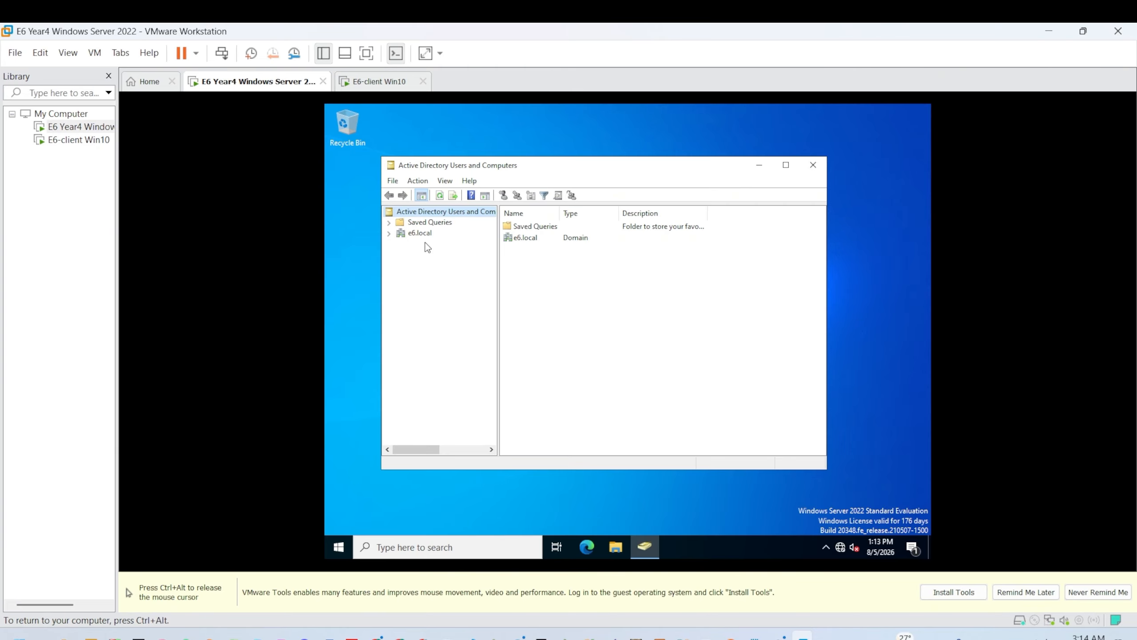
double_click(391, 234)
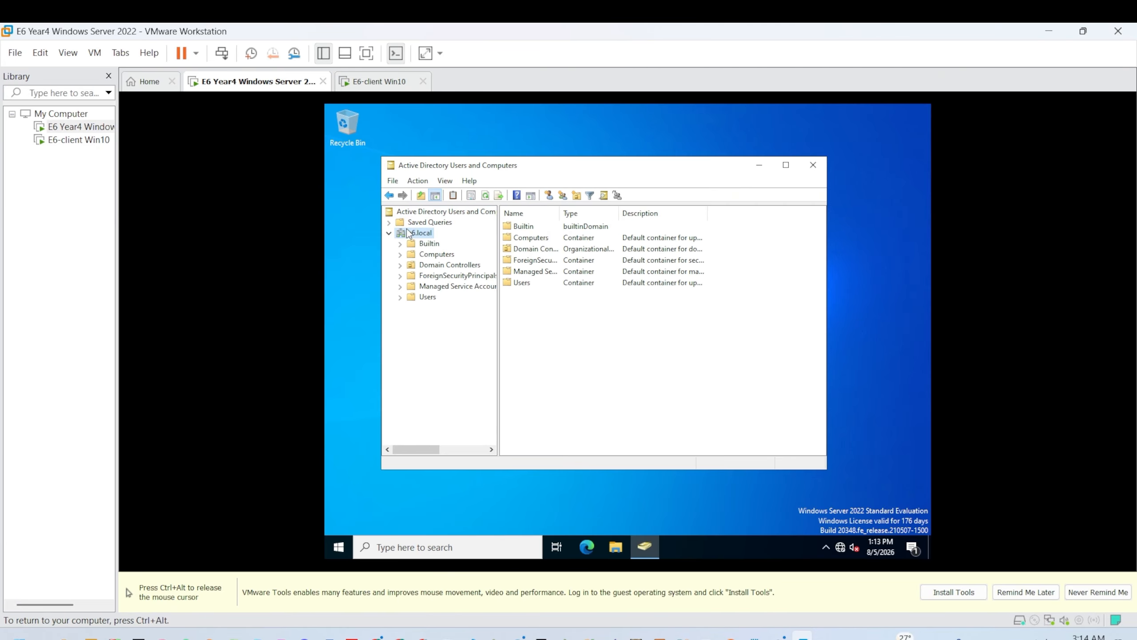
click(423, 255)
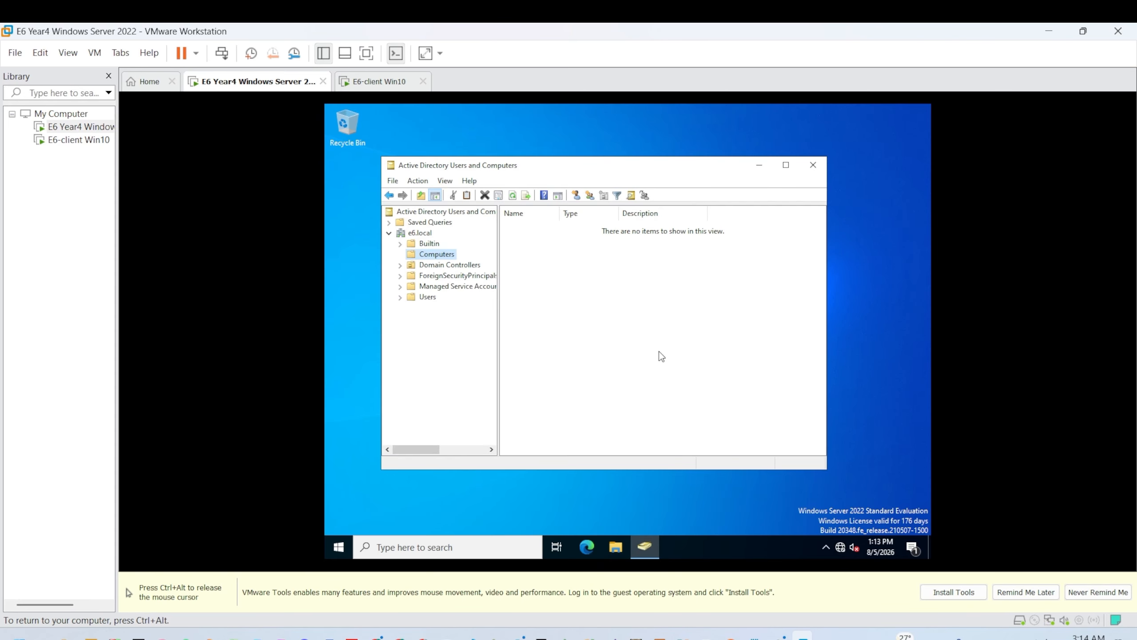
Step: Switch to the E6-client Win10 VM and refresh its desktop
click(379, 81)
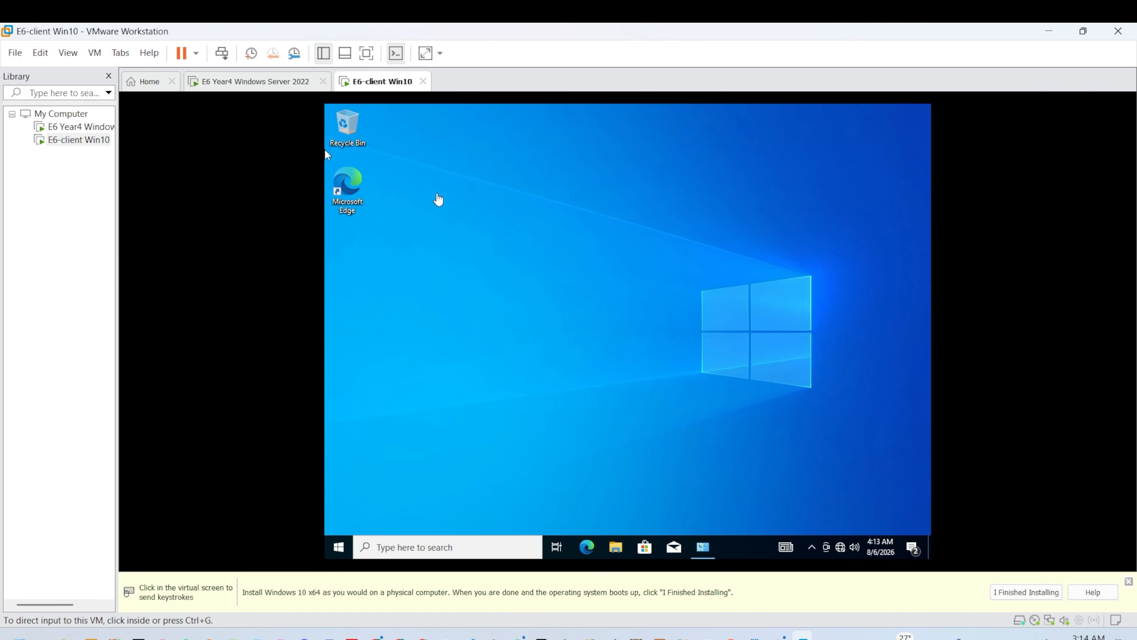
click(453, 231)
right_click(453, 231)
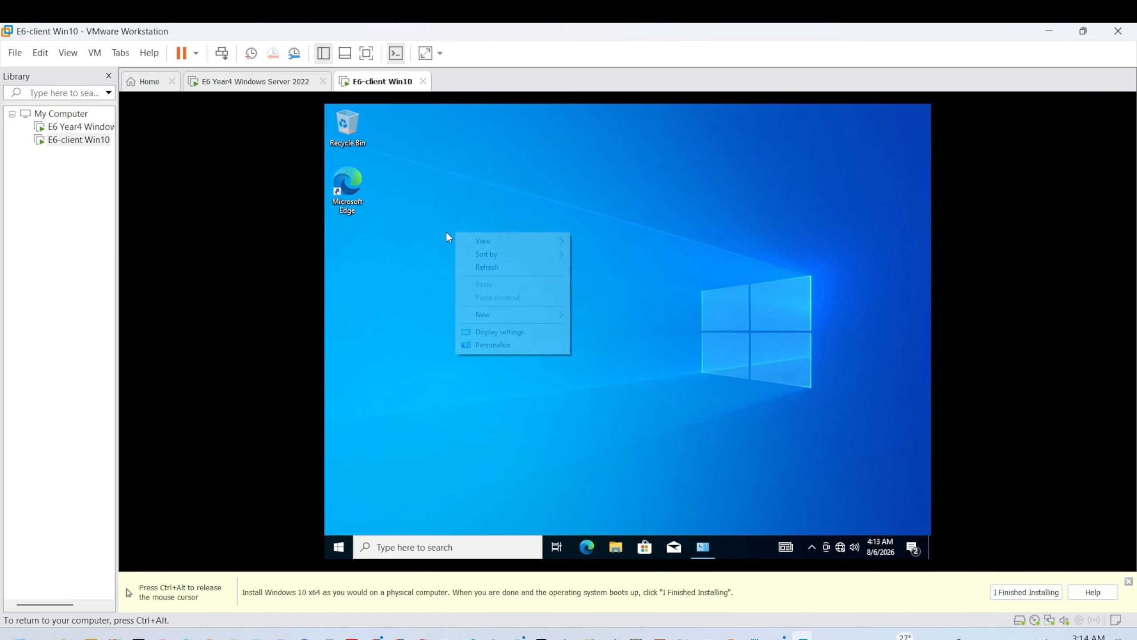
click(494, 267)
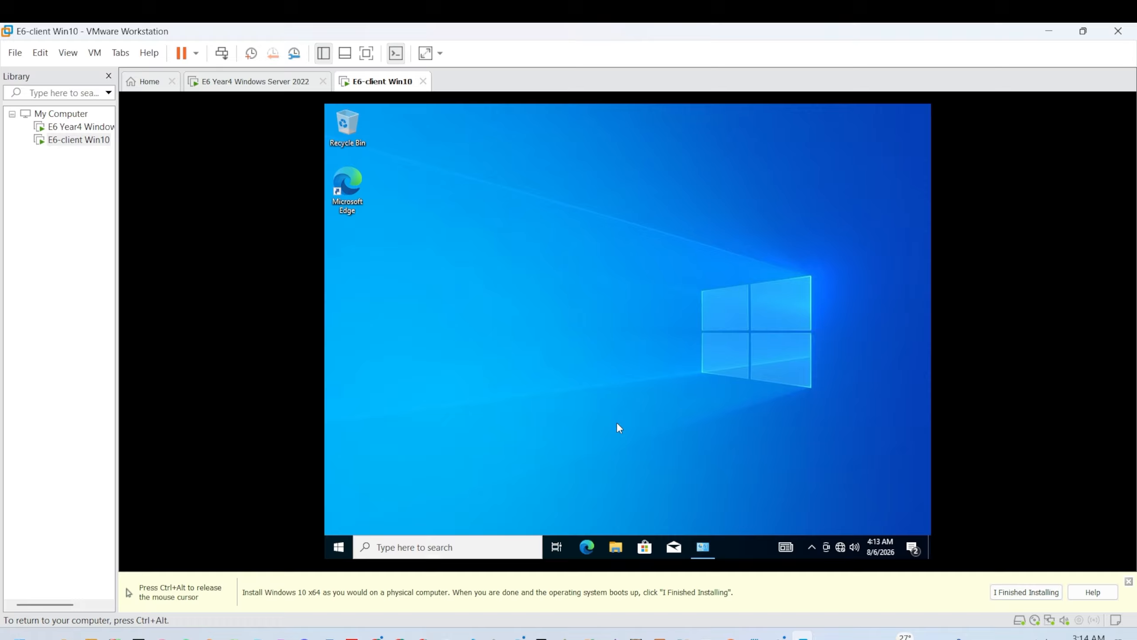
Step: From File Explorer, open This PC Properties and then Advanced system settings
click(622, 543)
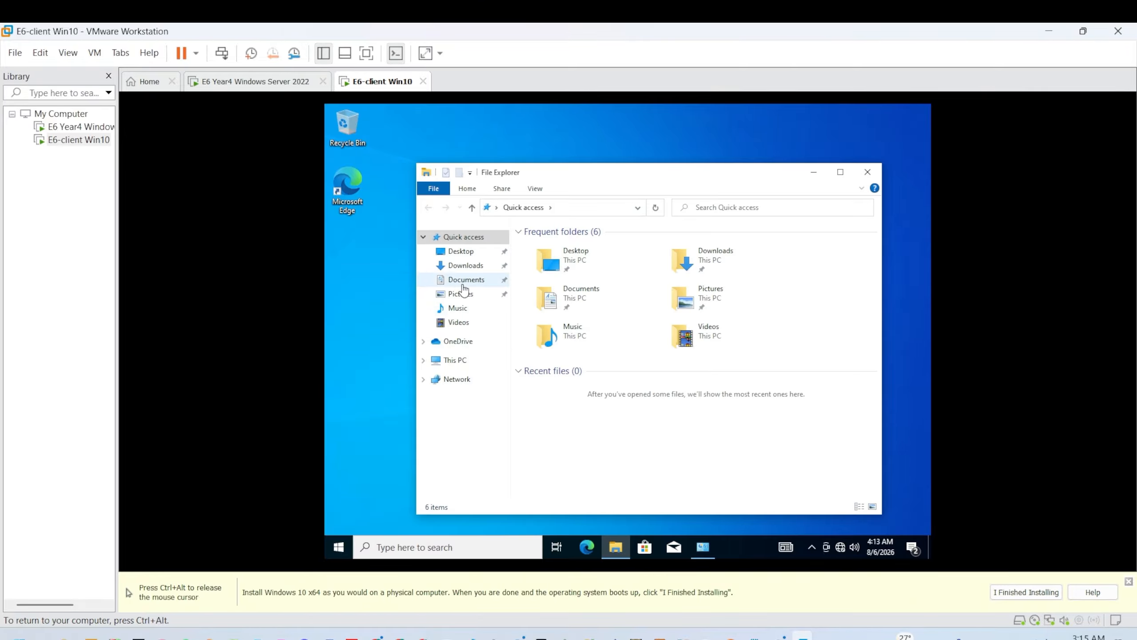
right_click(464, 360)
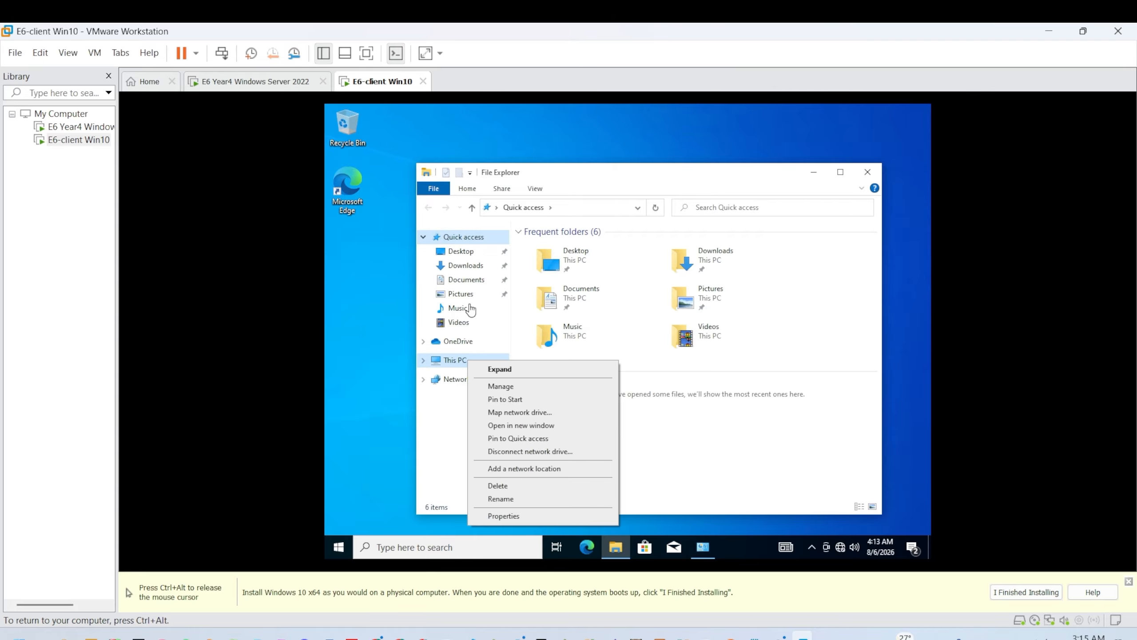
click(499, 519)
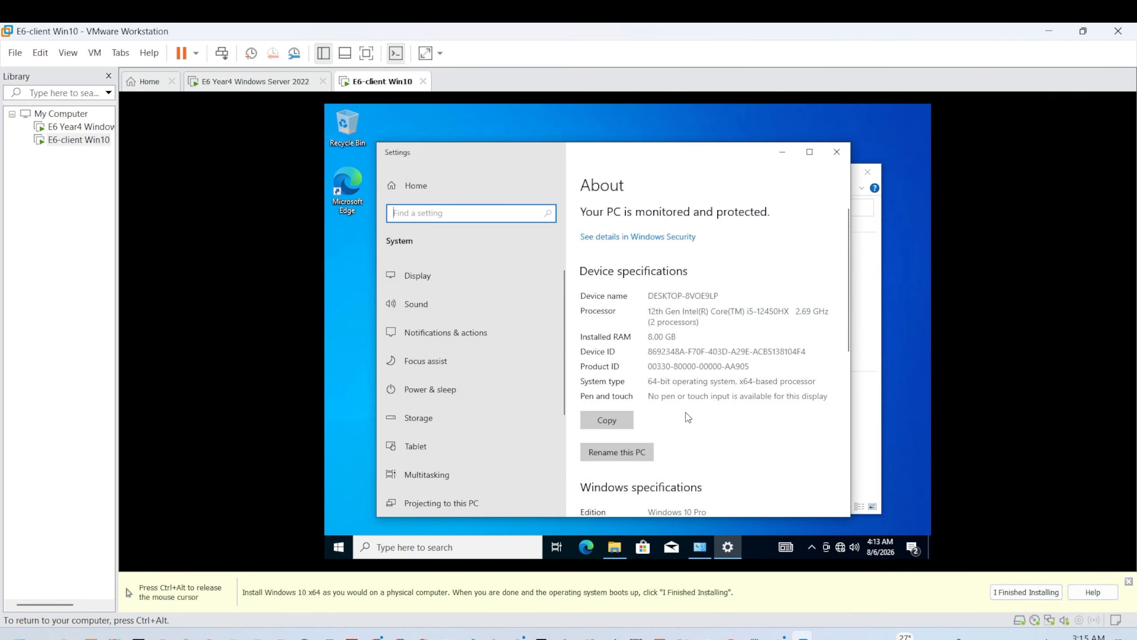
scroll(687, 416, down, 10)
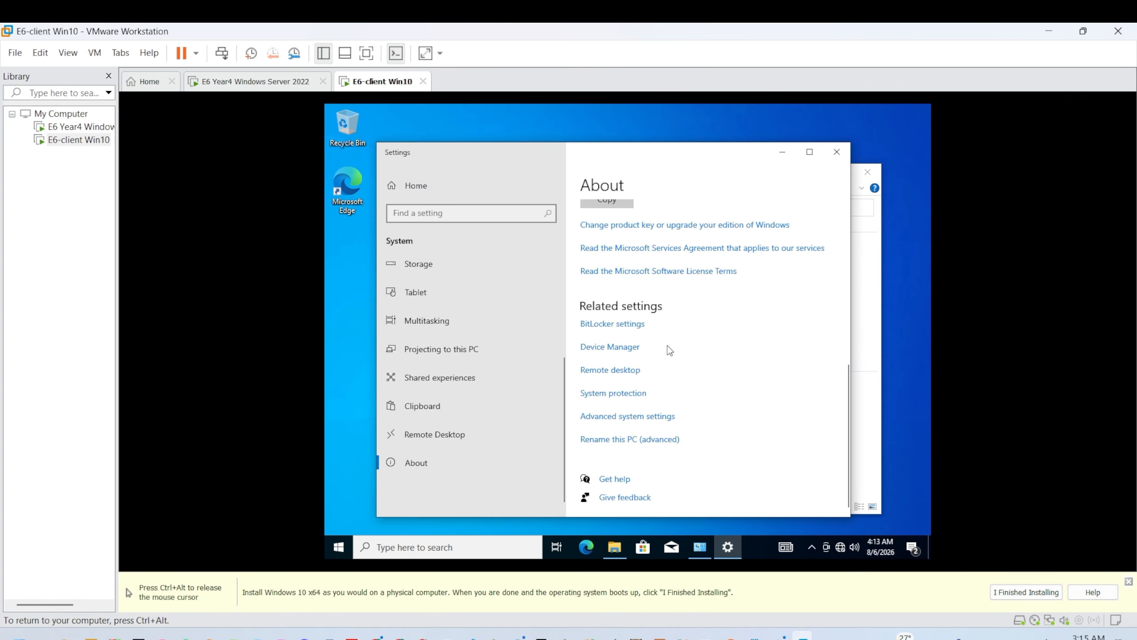
click(635, 415)
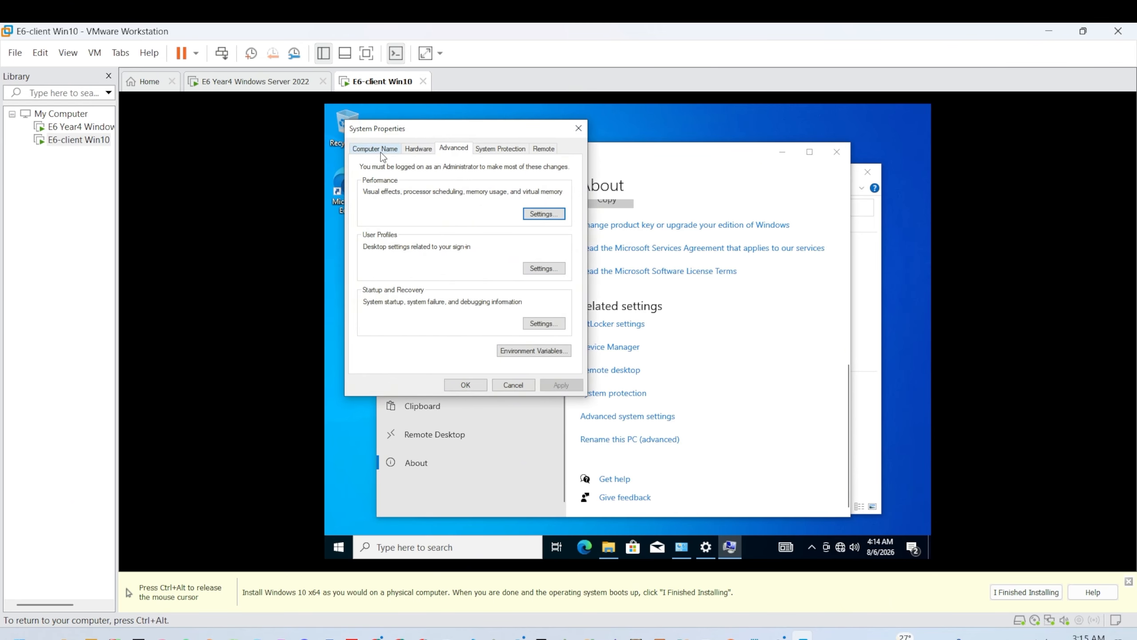
Step: On the Computer Name tab, switch membership from workgroup to domain 'e6.local' and confirm
click(381, 150)
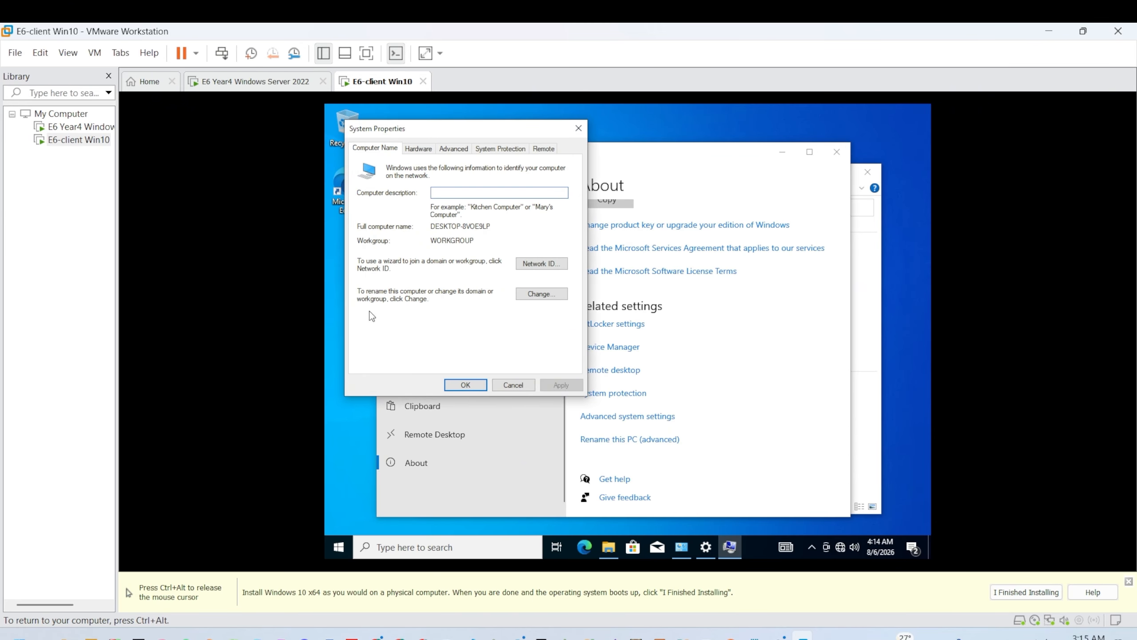
click(530, 300)
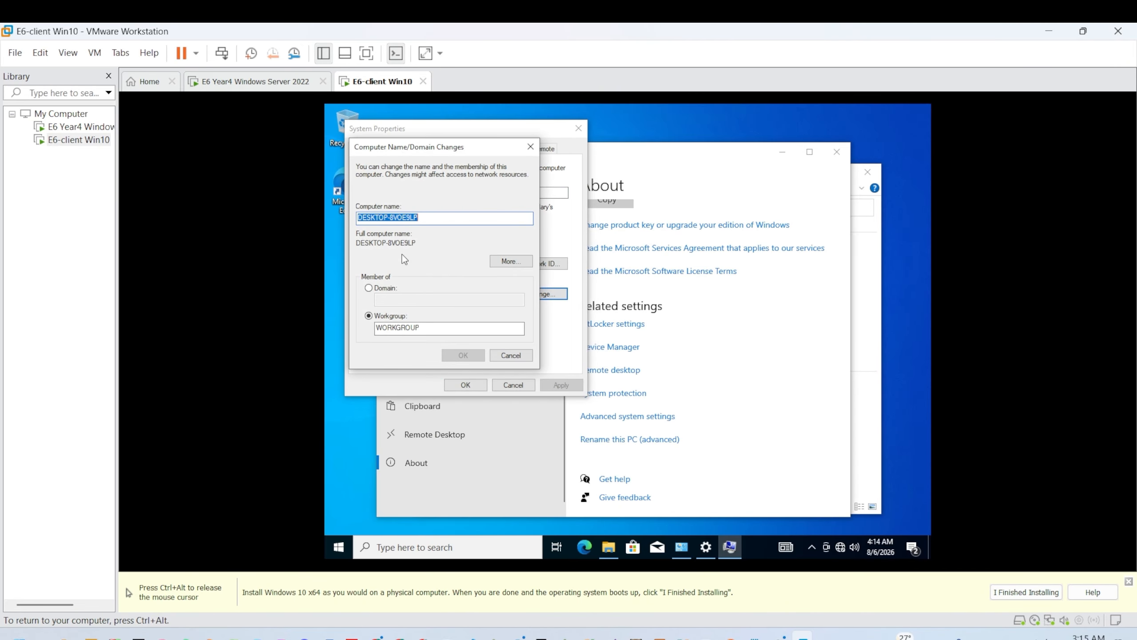
click(368, 289)
click(369, 316)
click(371, 289)
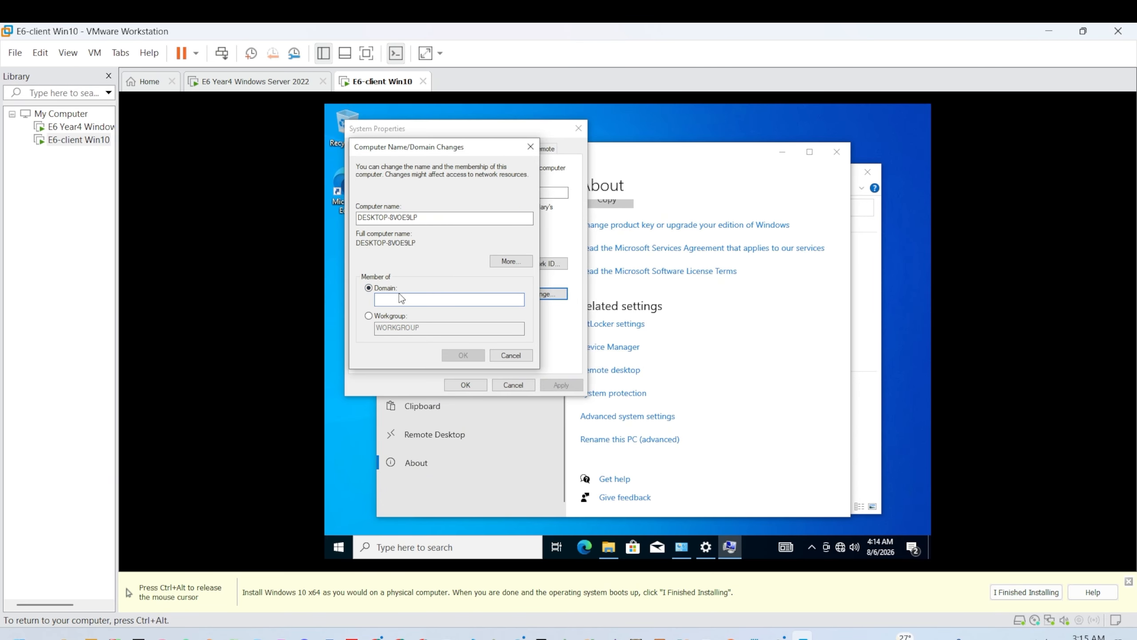
key(Tab)
click(452, 297)
text(e6.local)
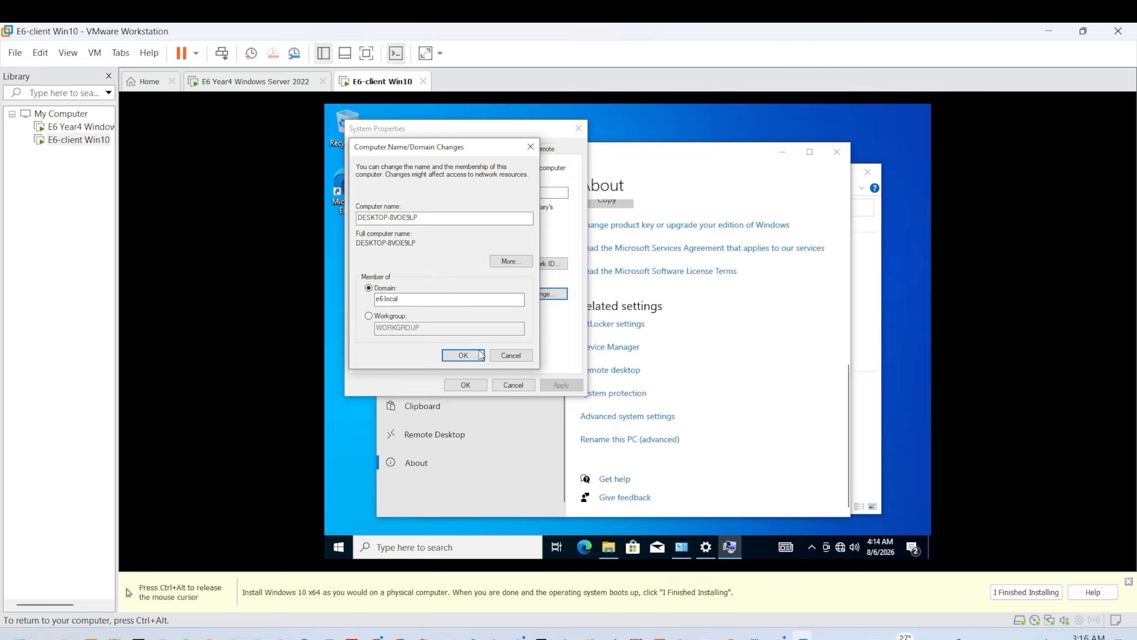
click(479, 353)
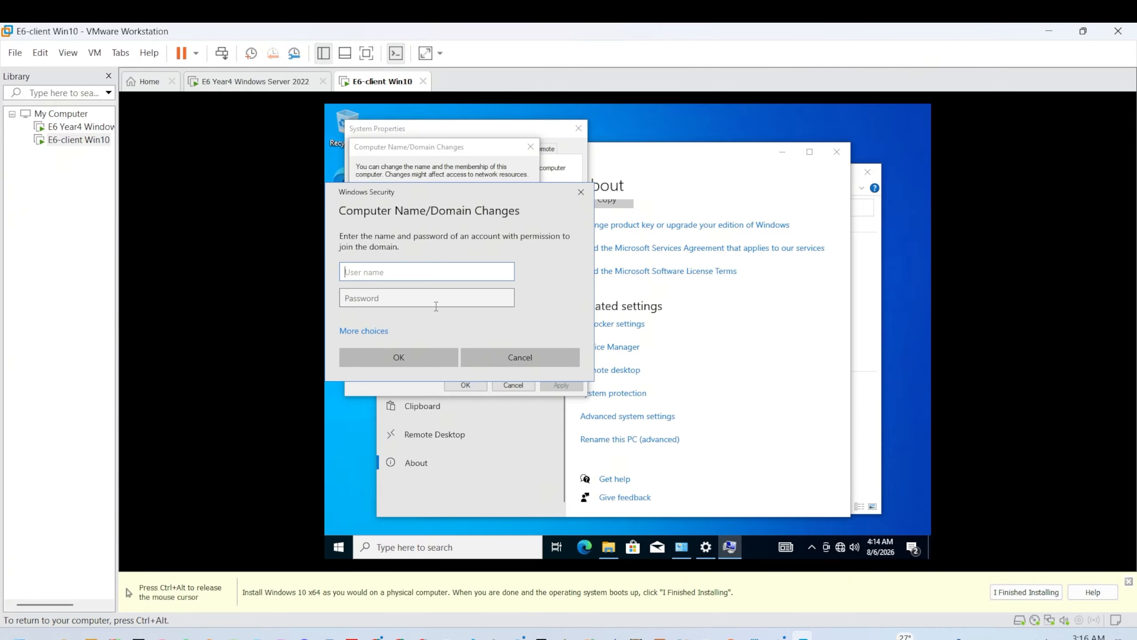
Step: Submit the administrator user name and password for the join, then dismiss the incorrect-credentials error
key(ctrl+alt)
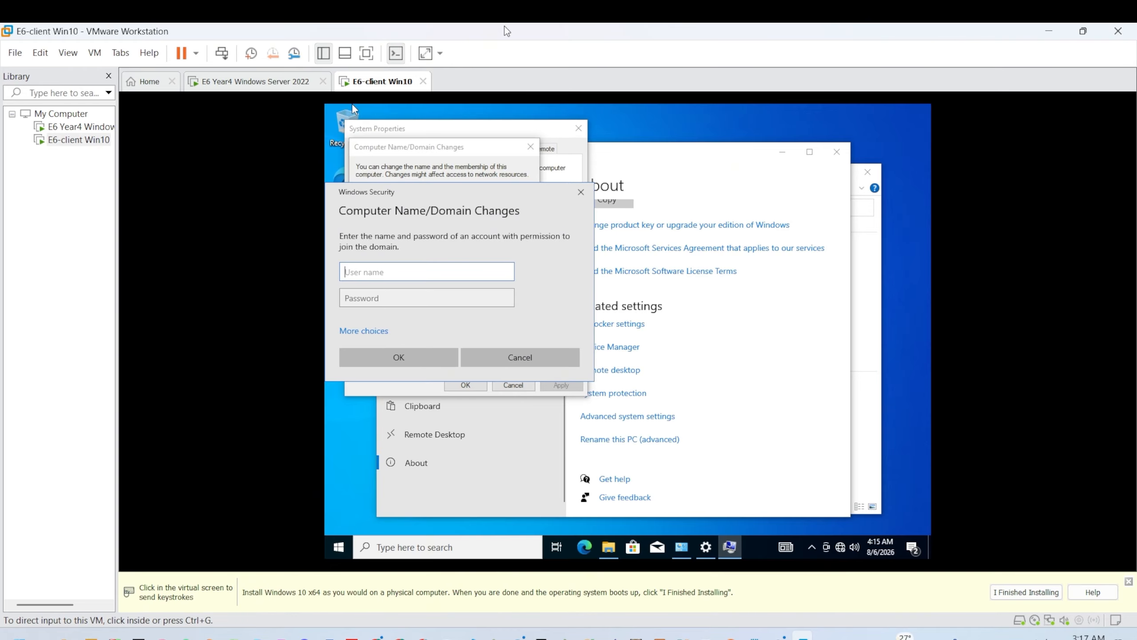
click(445, 240)
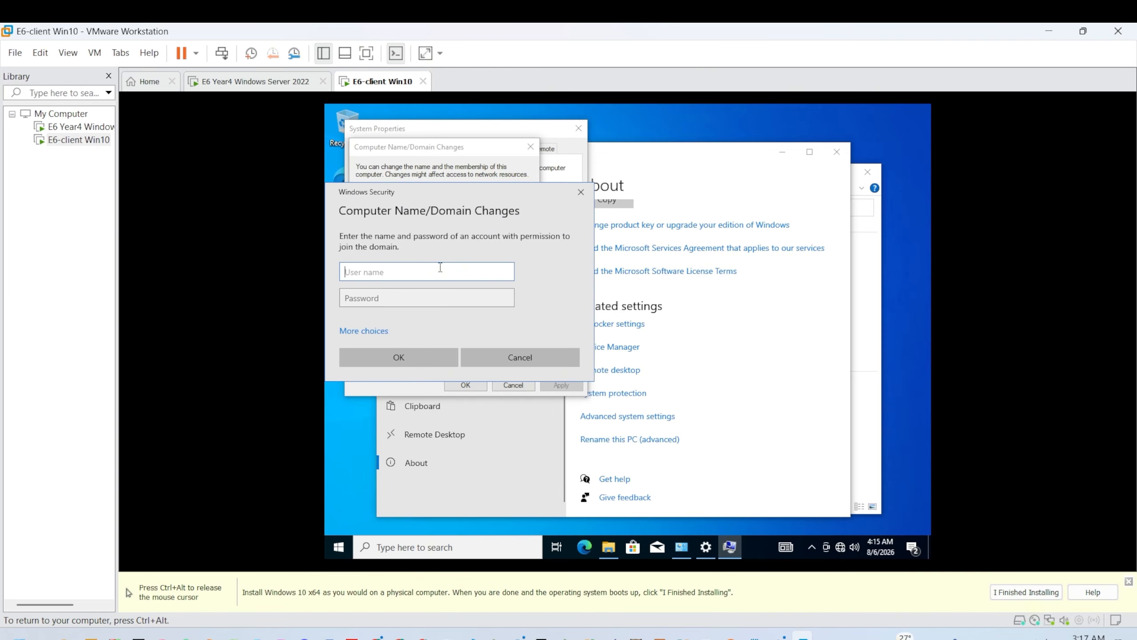
text(administr)
text(ator)
click(402, 292)
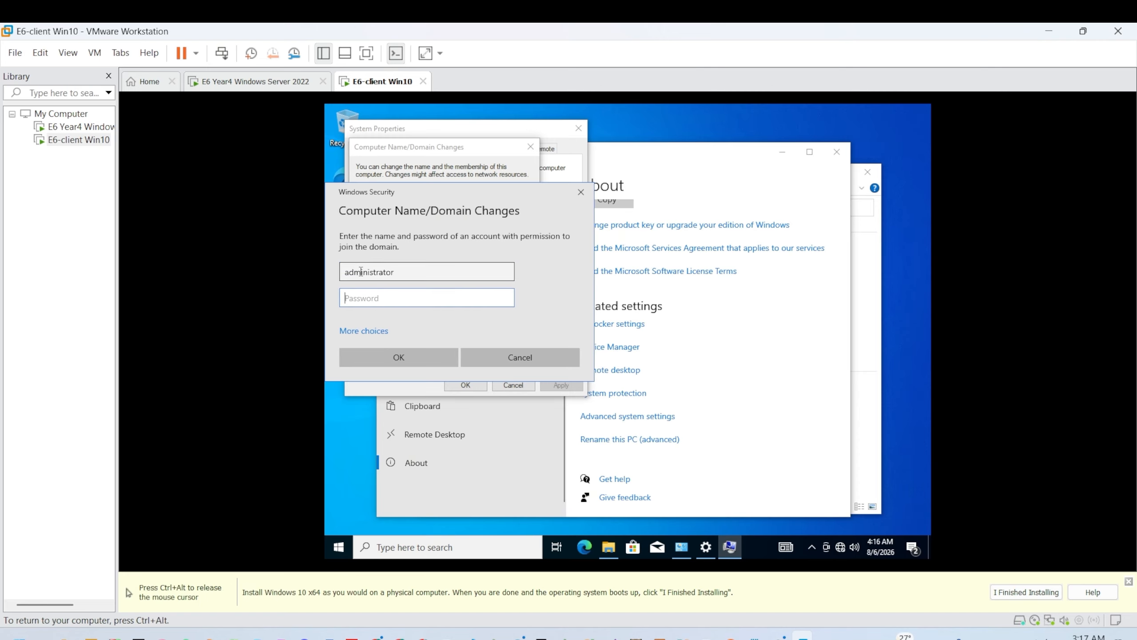
text(P@ss123)
key(Return)
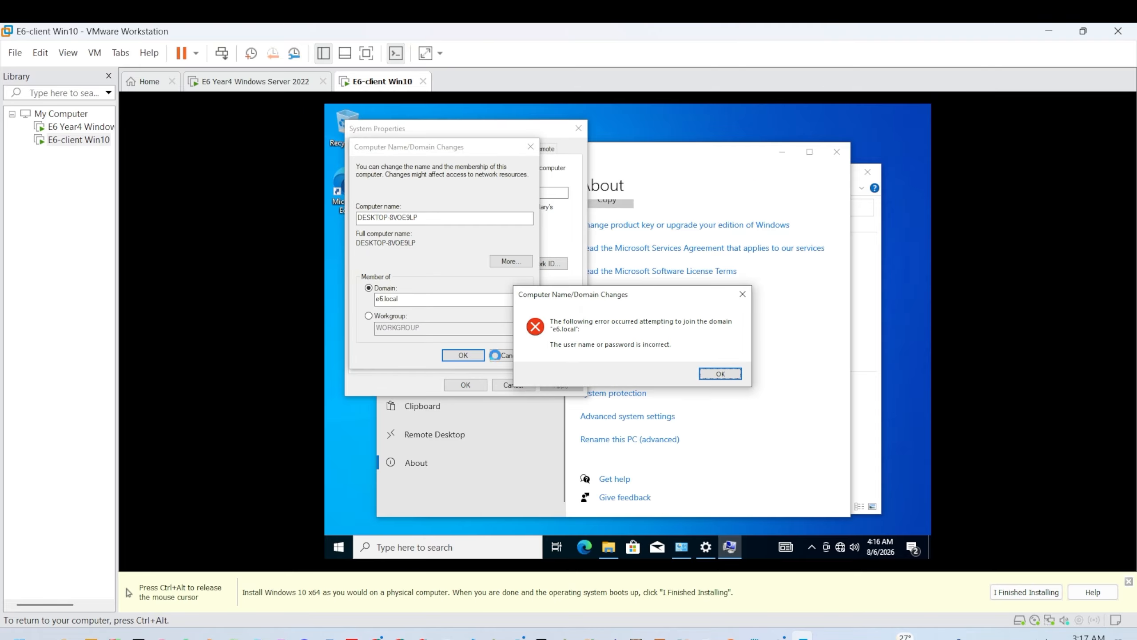
click(709, 375)
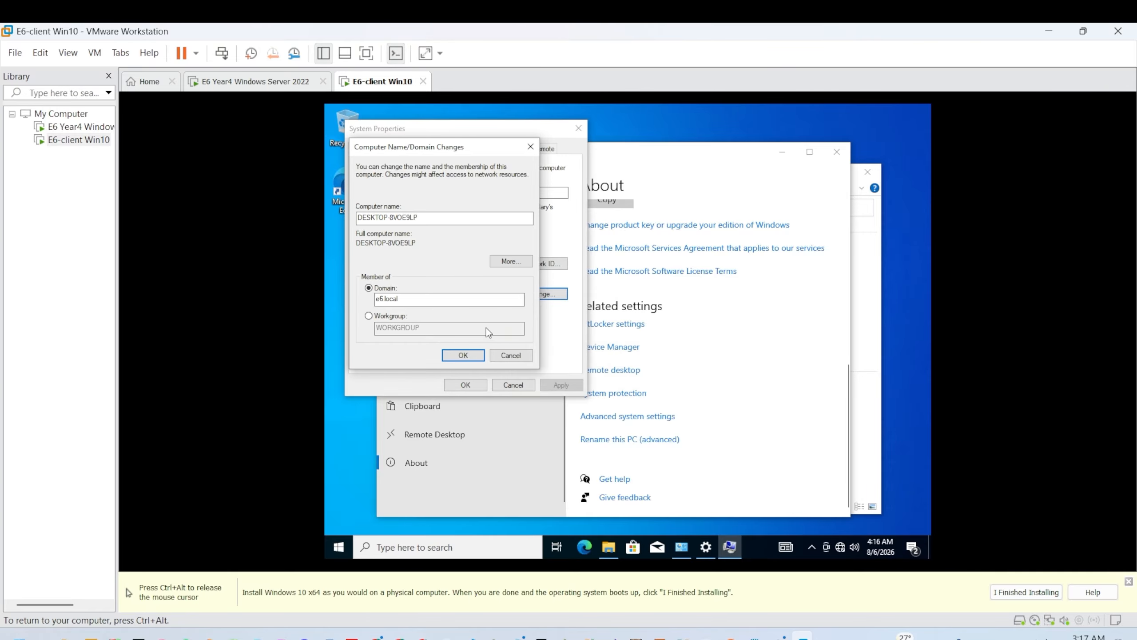
Step: Retry with the administrator credentials and acknowledge the Welcome to the e6.local domain message
click(475, 357)
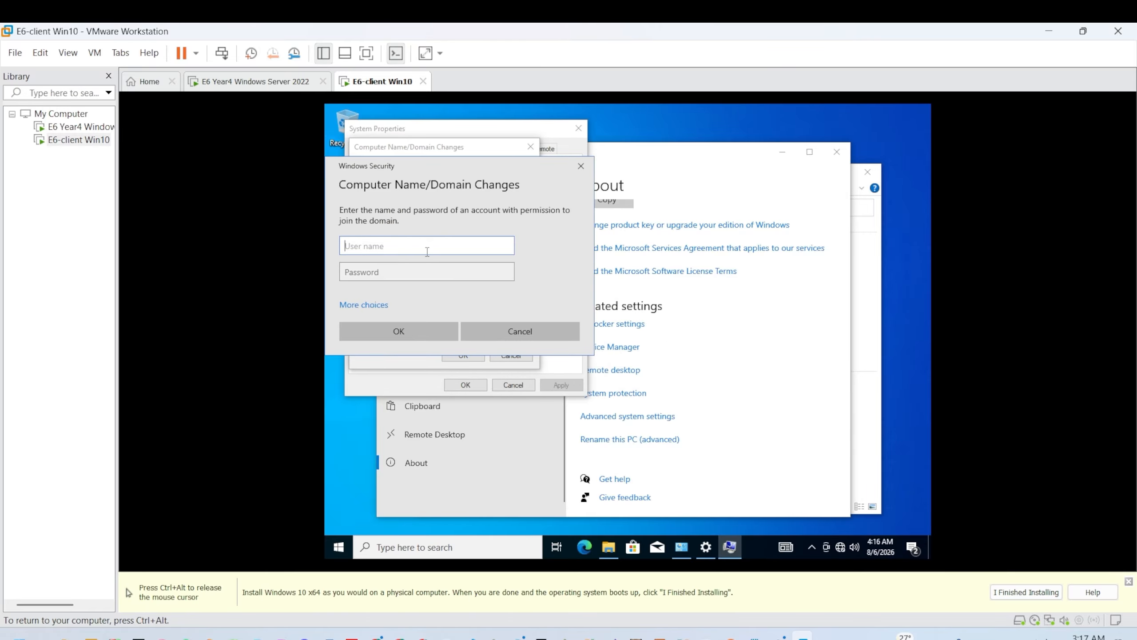
text(adm)
text(in)
text(ista)
text(ra)
text(tor)
click(390, 263)
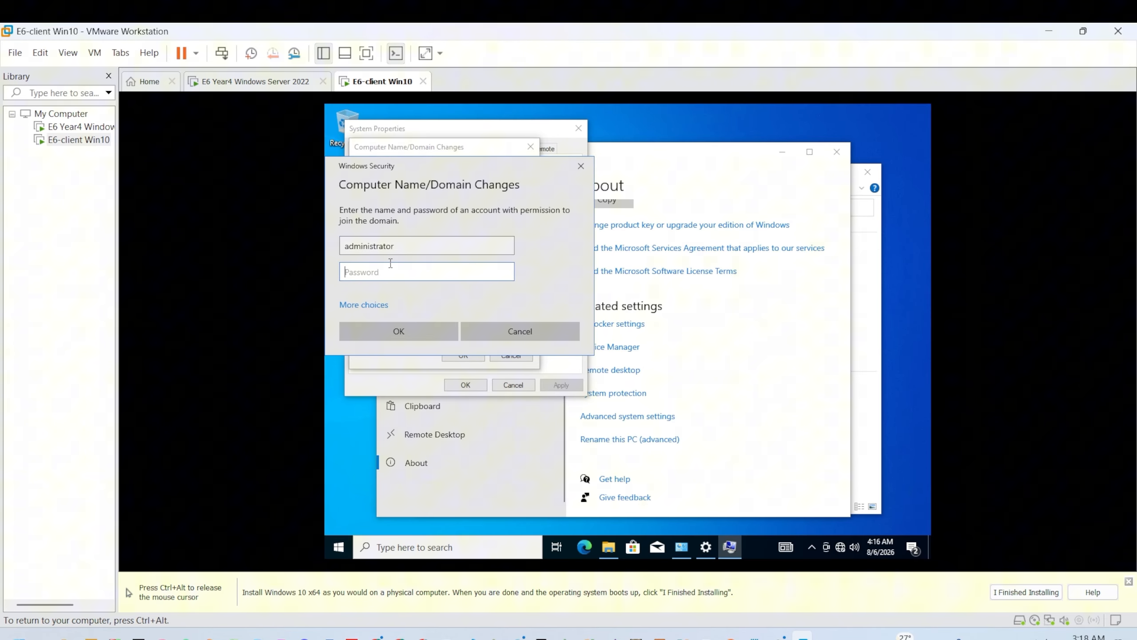
text(•••••••)
key(Return)
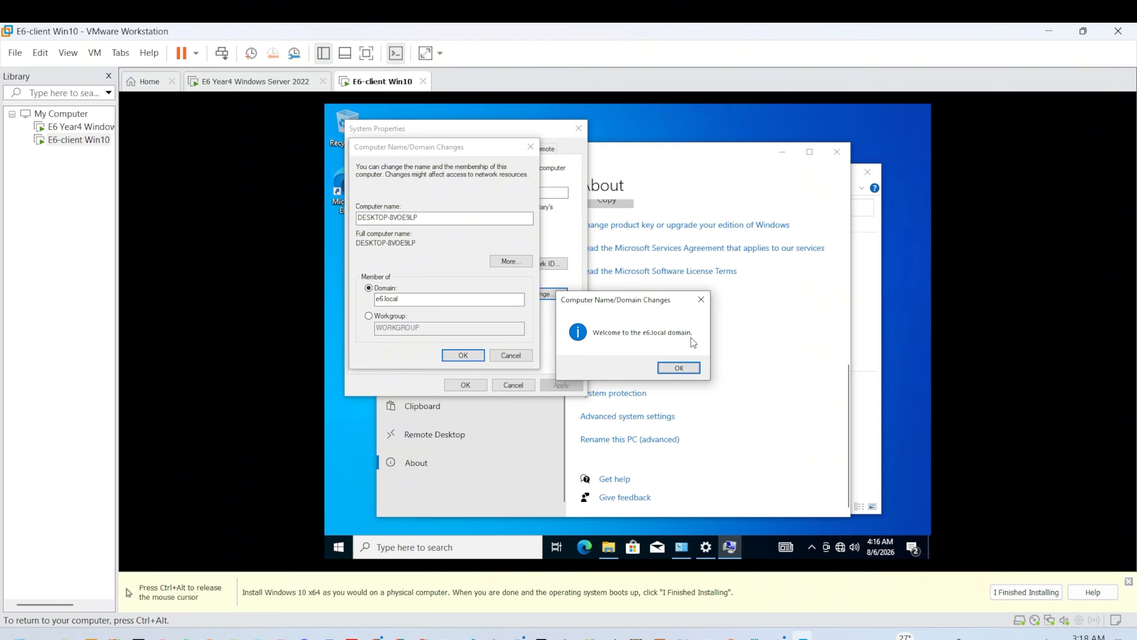
click(678, 368)
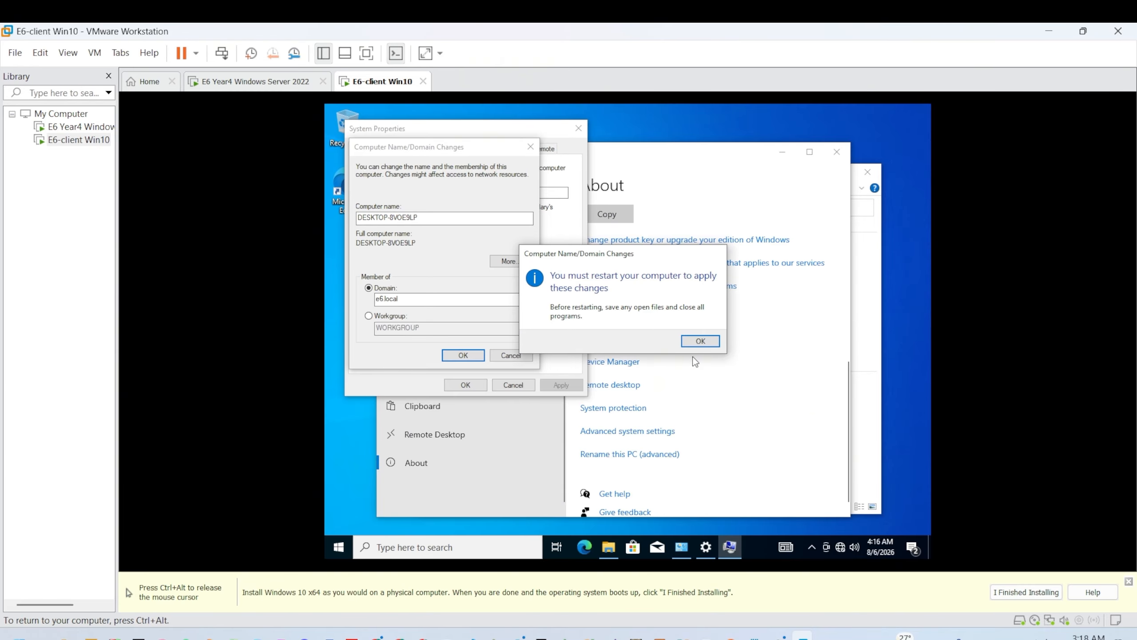
Step: Acknowledge the restart notice and close the client's BitLocker, Settings and File Explorer windows
click(707, 344)
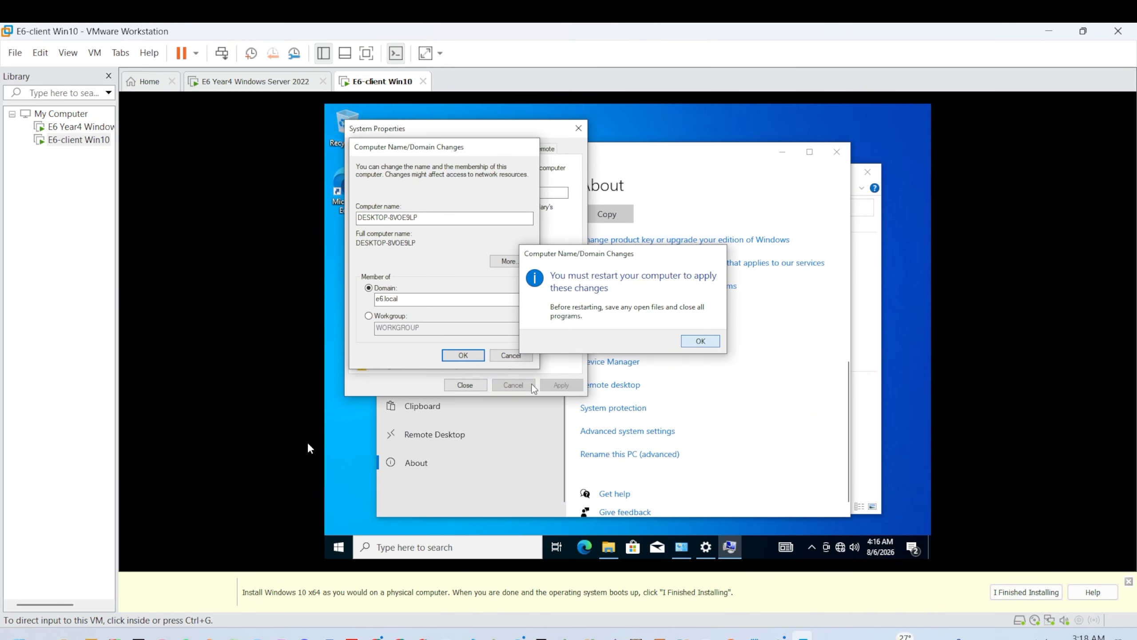
click(302, 116)
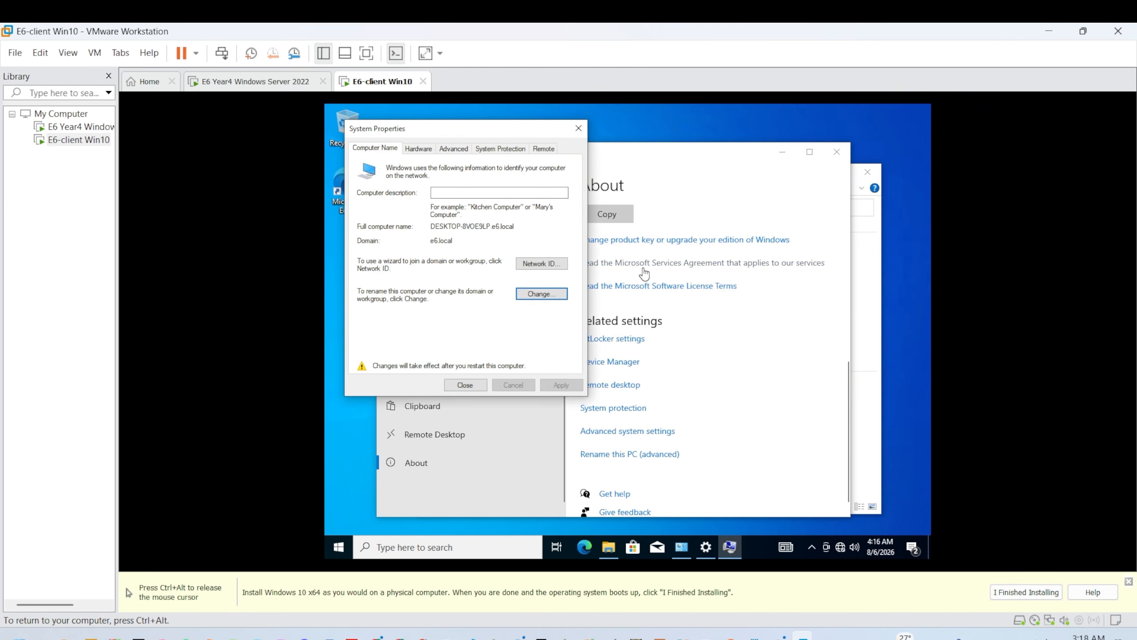
click(637, 342)
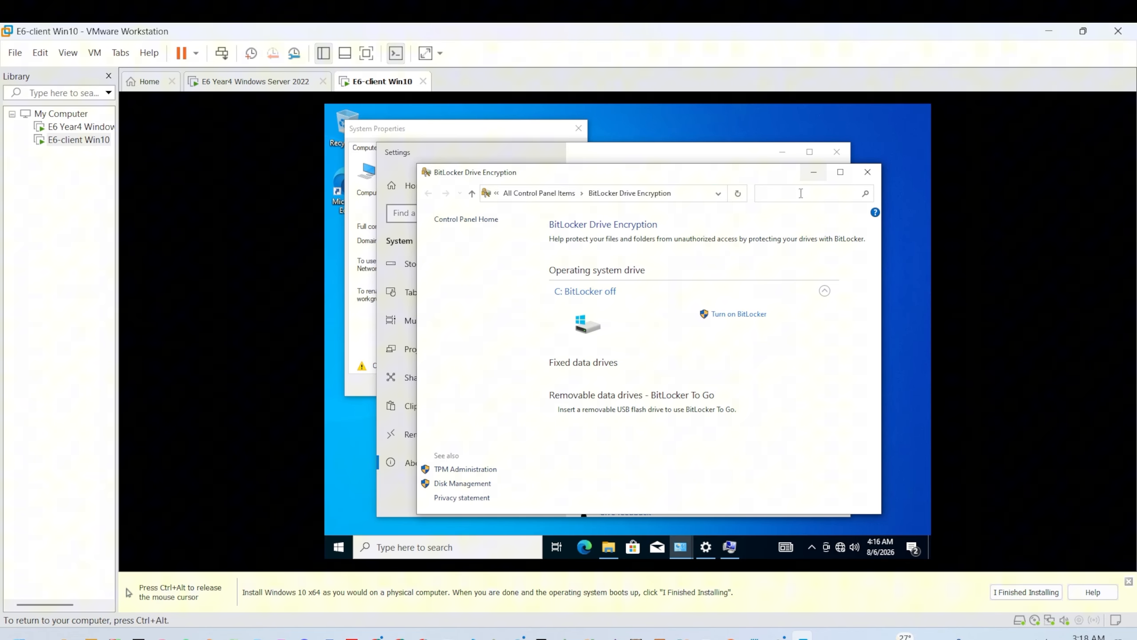
click(867, 171)
click(836, 152)
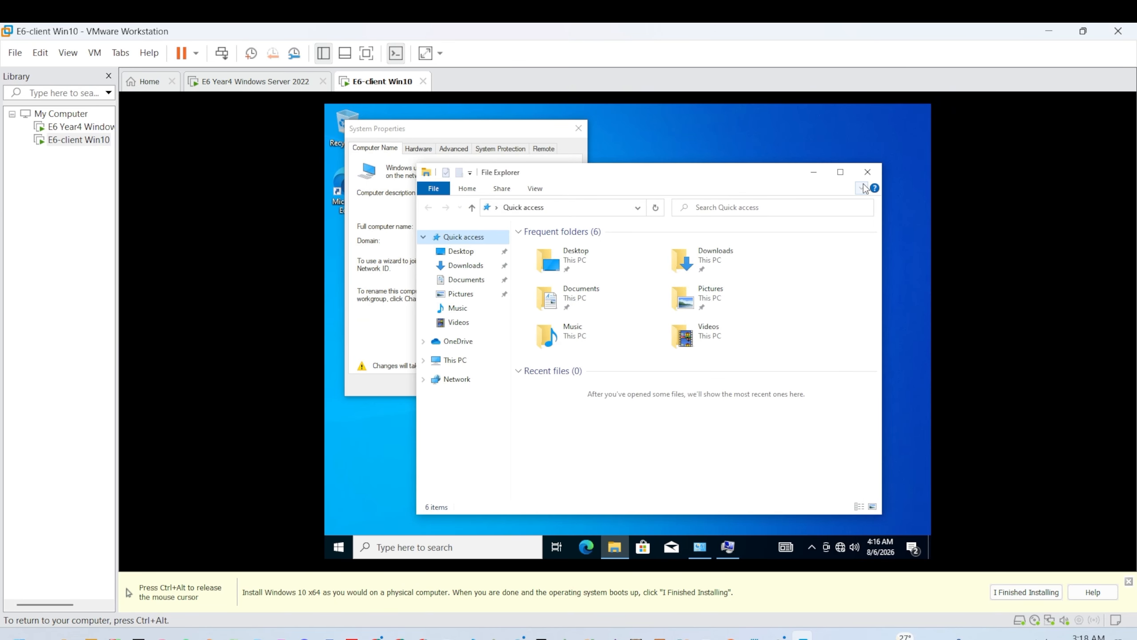
click(867, 171)
Step: Close System Properties, restart the Windows 10 client now, and switch to the Windows Server 2022 VM
click(578, 128)
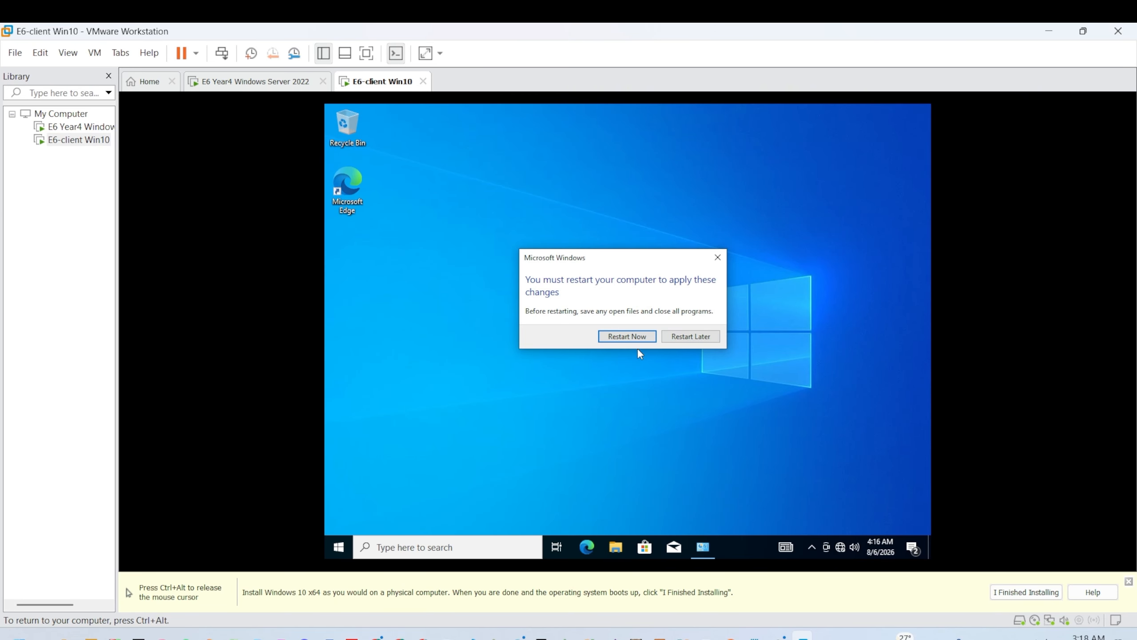
click(620, 335)
click(294, 90)
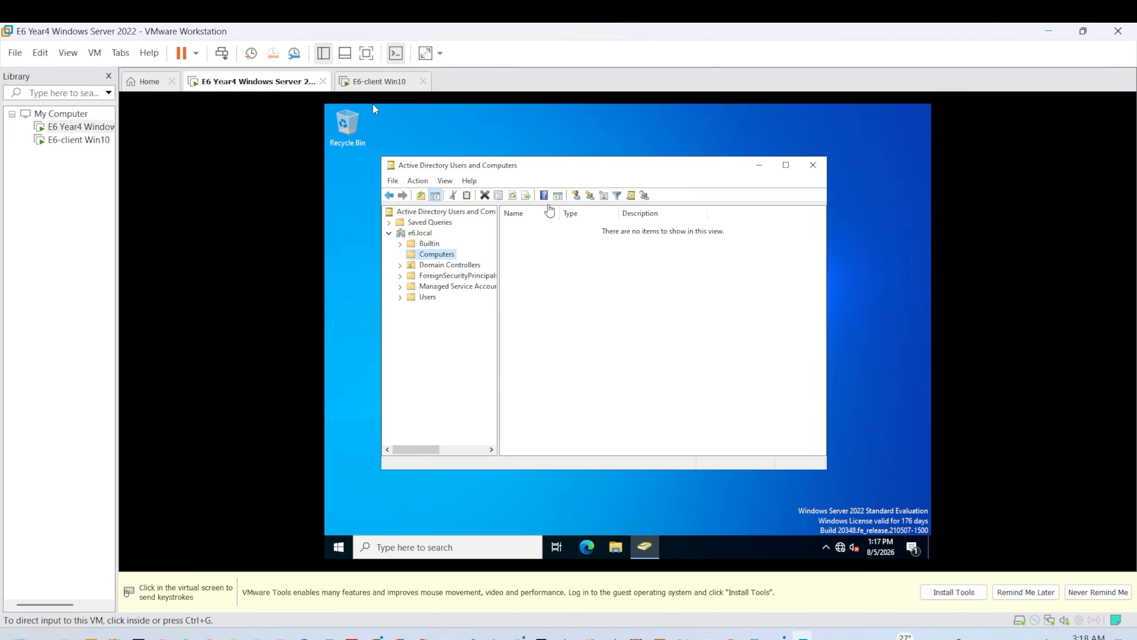
Step: Refresh the e6.local Computers container and select the new DESKTOP-8VOE9LP computer account
click(374, 106)
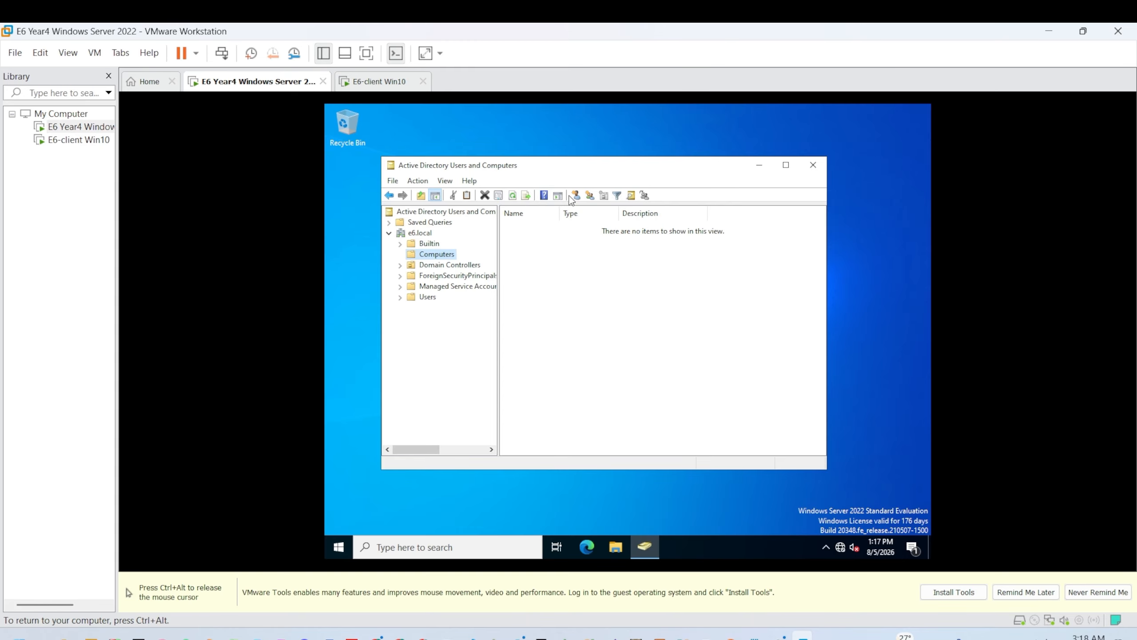
click(514, 199)
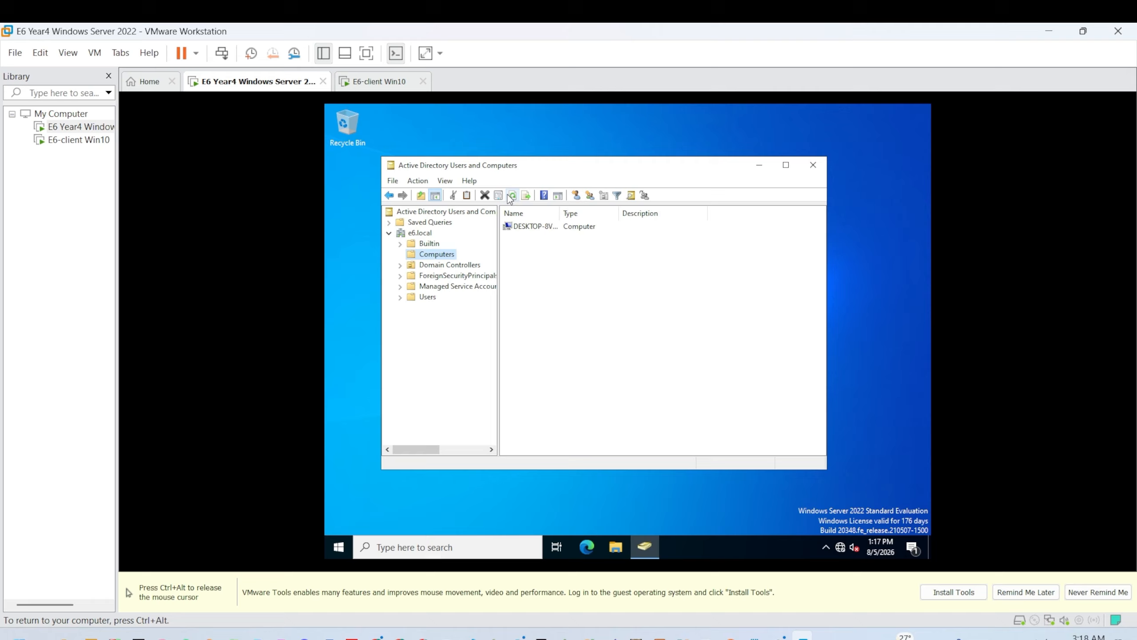
click(545, 234)
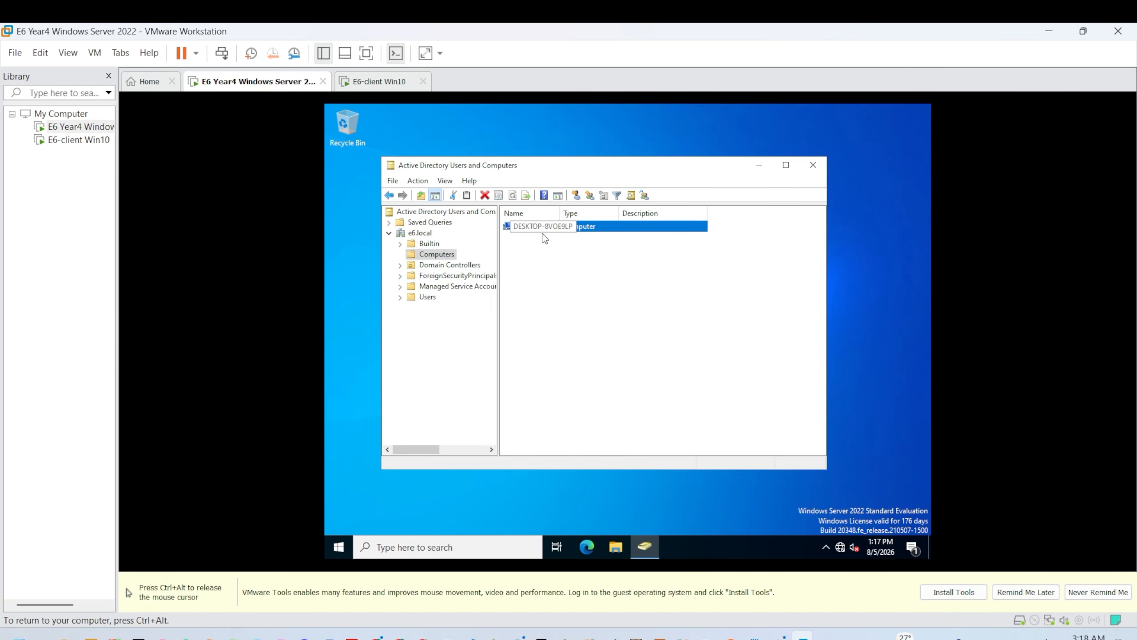
click(535, 261)
click(548, 231)
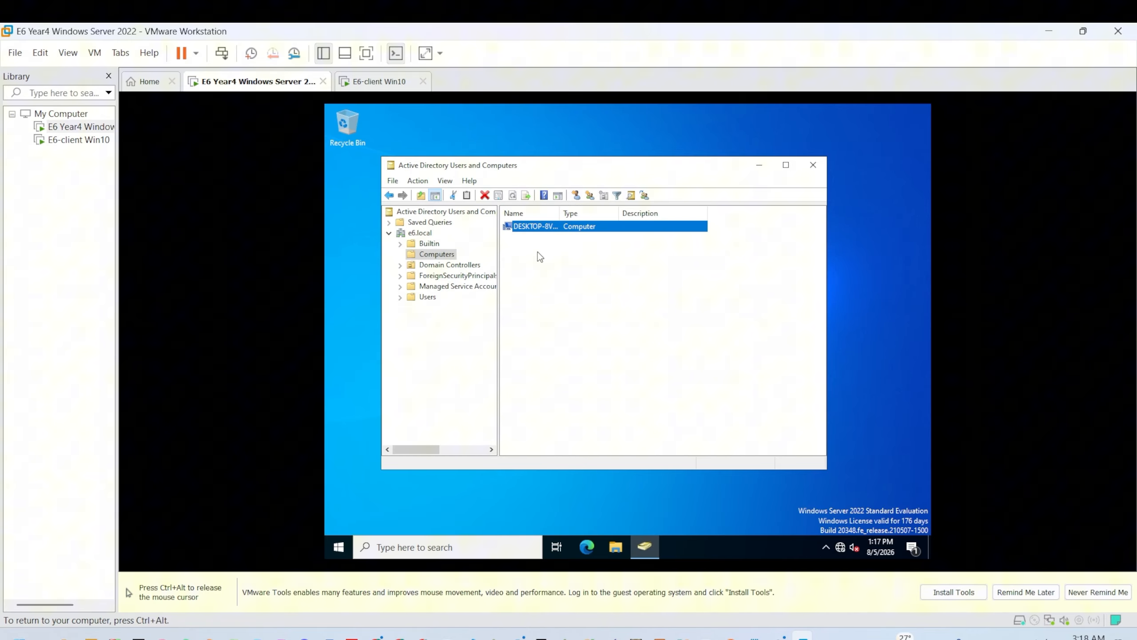